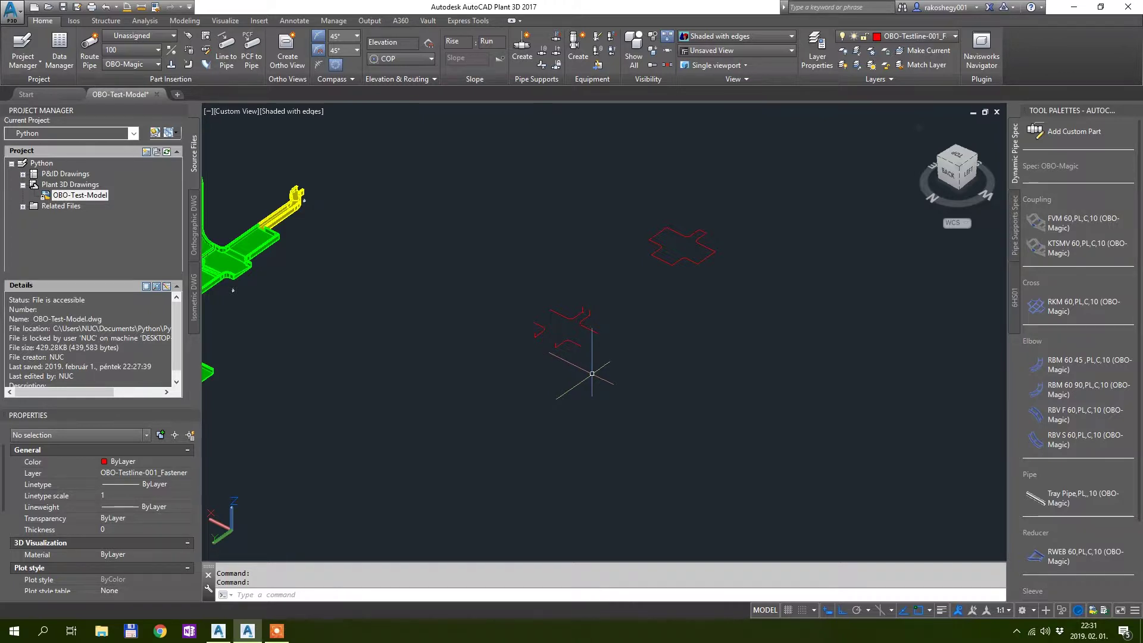
Sweep the lower corner profile along its curved path into a solid tray wall
{"action": "scroll", "coordinate": [602, 266], "scroll_direction": "up", "scroll_amount": 2}
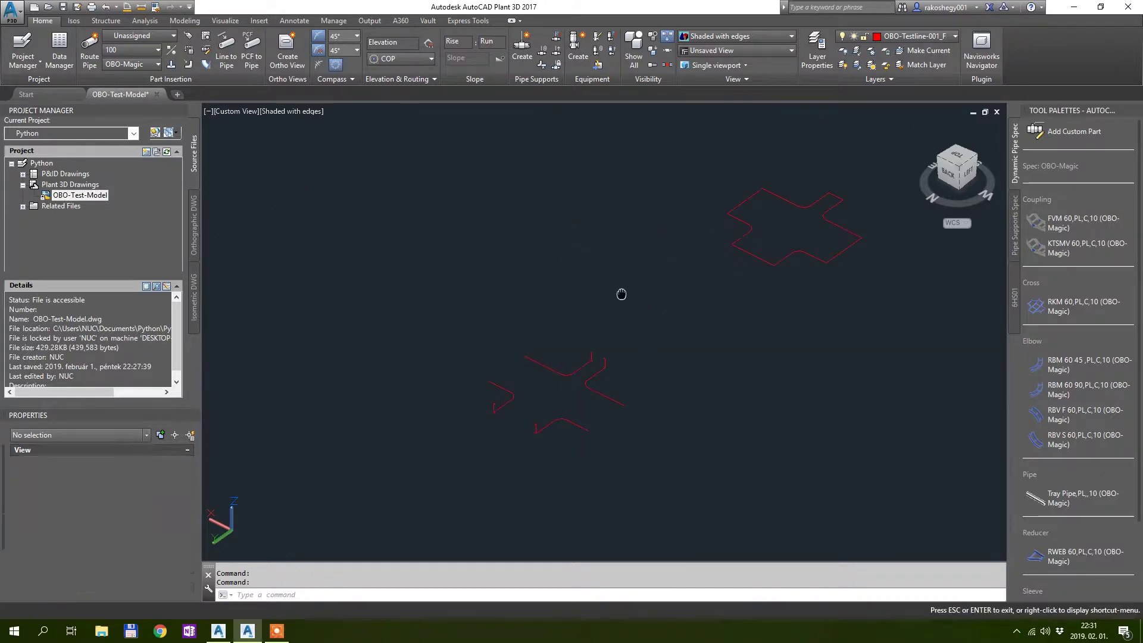
{"action": "scroll", "coordinate": [700, 364], "scroll_direction": "down", "scroll_amount": 3}
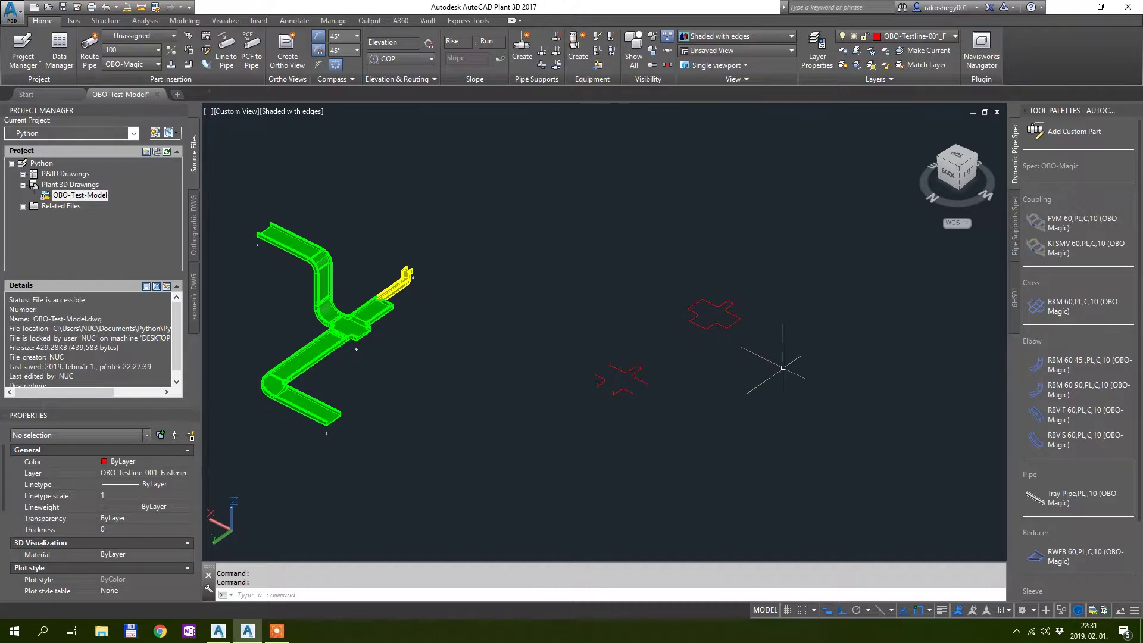
{"action": "scroll", "coordinate": [648, 320], "scroll_direction": "up", "scroll_amount": 3}
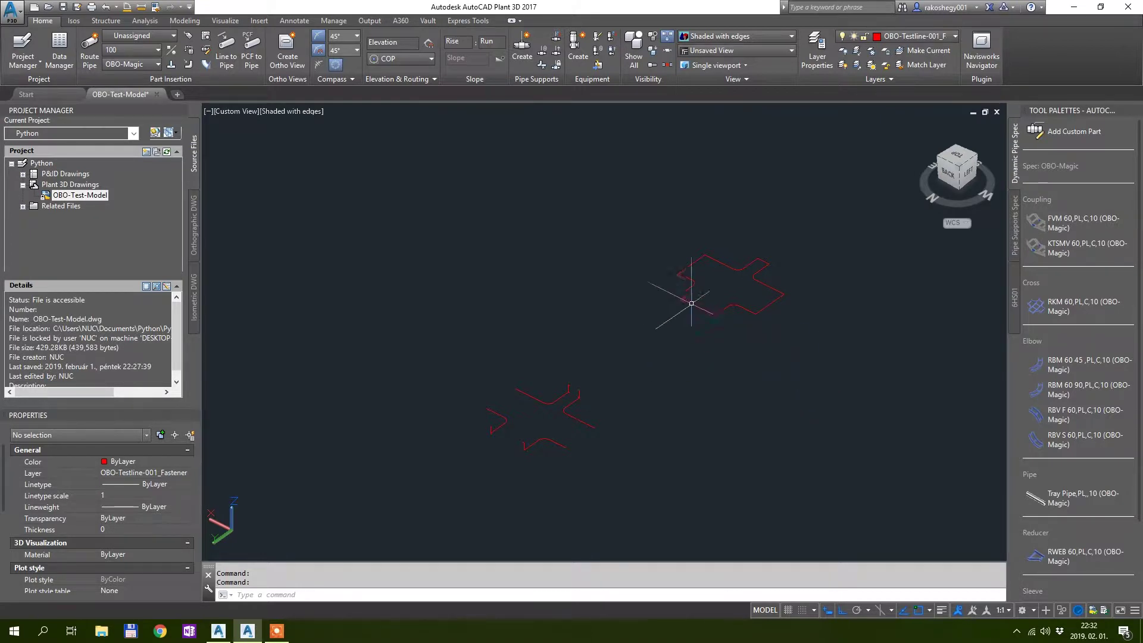
{"action": "scroll", "coordinate": [769, 262], "scroll_direction": "up", "scroll_amount": 3}
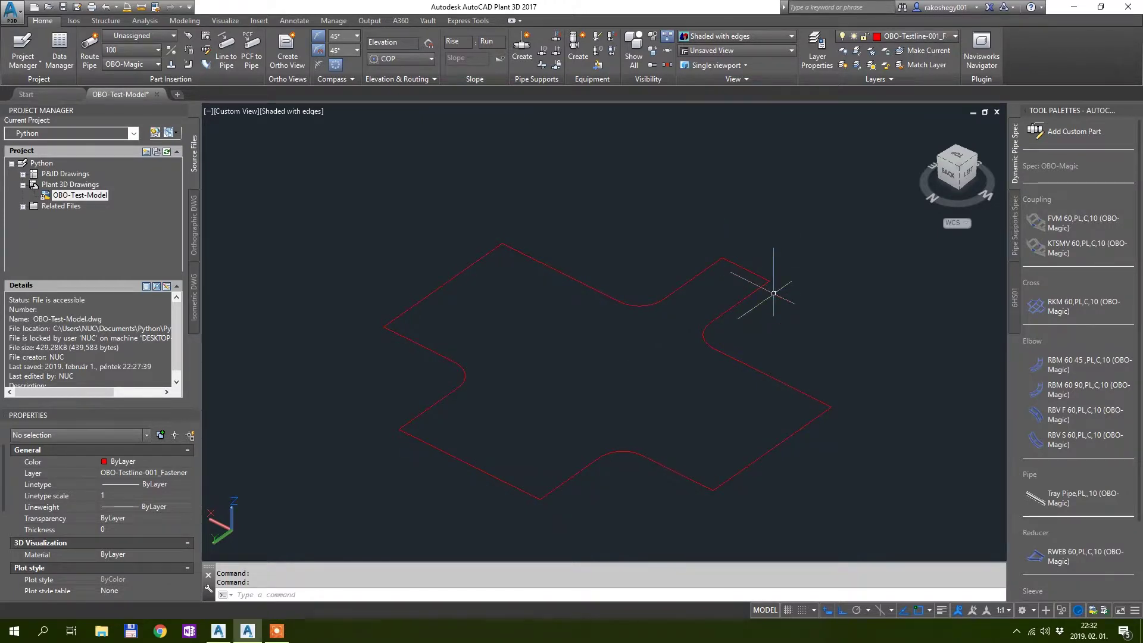
{"action": "scroll", "coordinate": [796, 224], "scroll_direction": "down", "scroll_amount": 2}
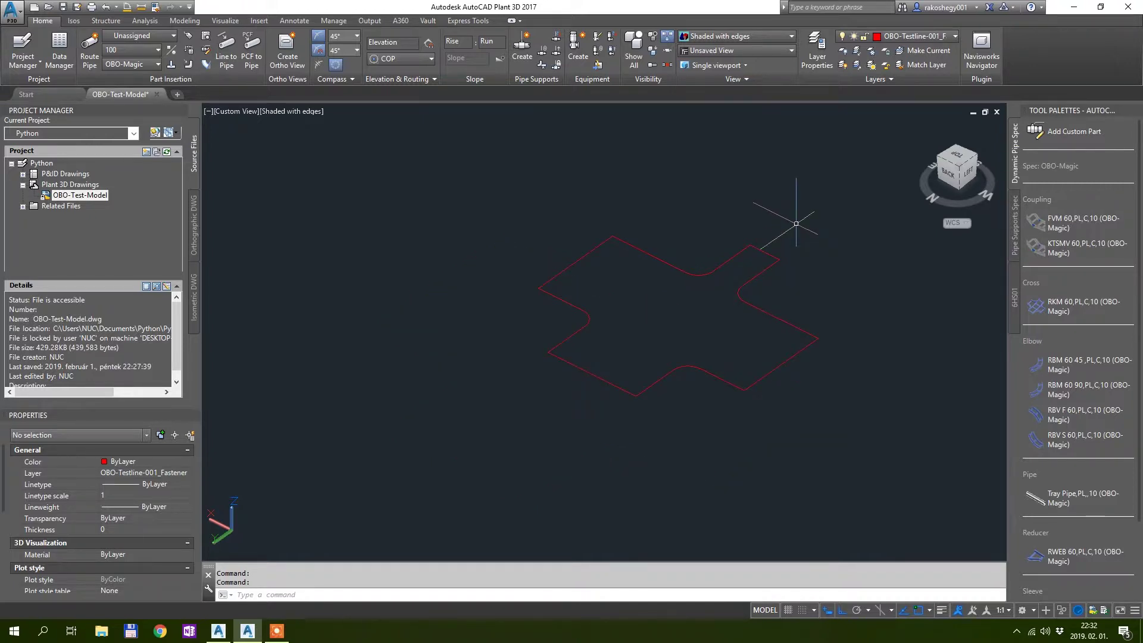
{"action": "scroll", "coordinate": [732, 185], "scroll_direction": "down", "scroll_amount": 2}
{"action": "scroll", "coordinate": [631, 333], "scroll_direction": "down", "scroll_amount": 2}
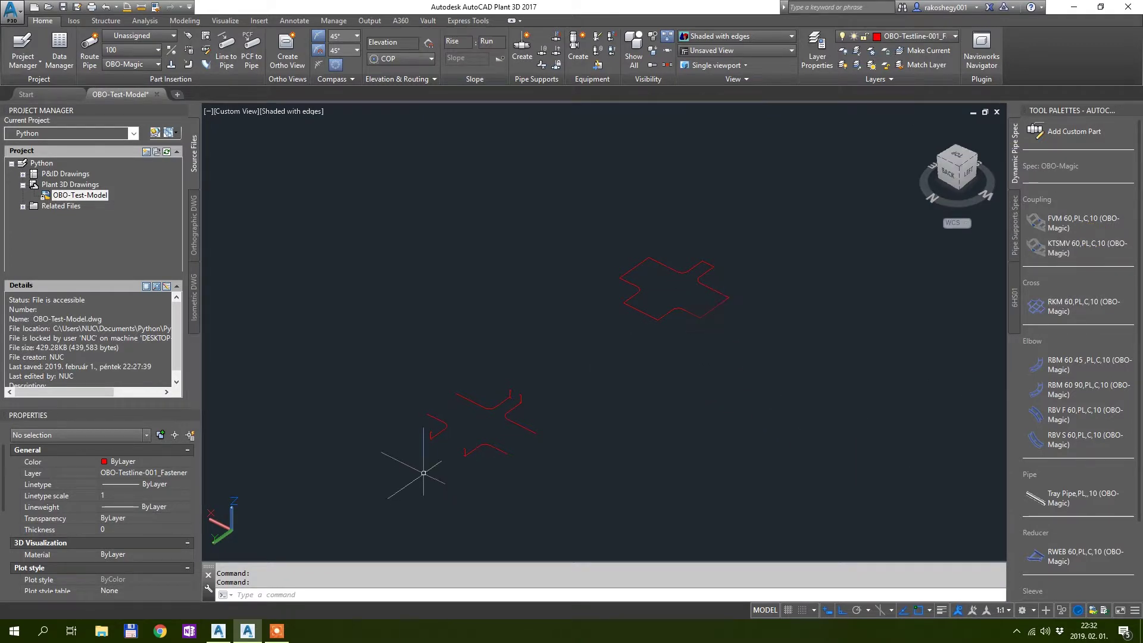
{"action": "scroll", "coordinate": [581, 439], "scroll_direction": "up", "scroll_amount": 2}
{"action": "middle_click_drag", "start_coordinate": [582, 439], "coordinate": [560, 375]}
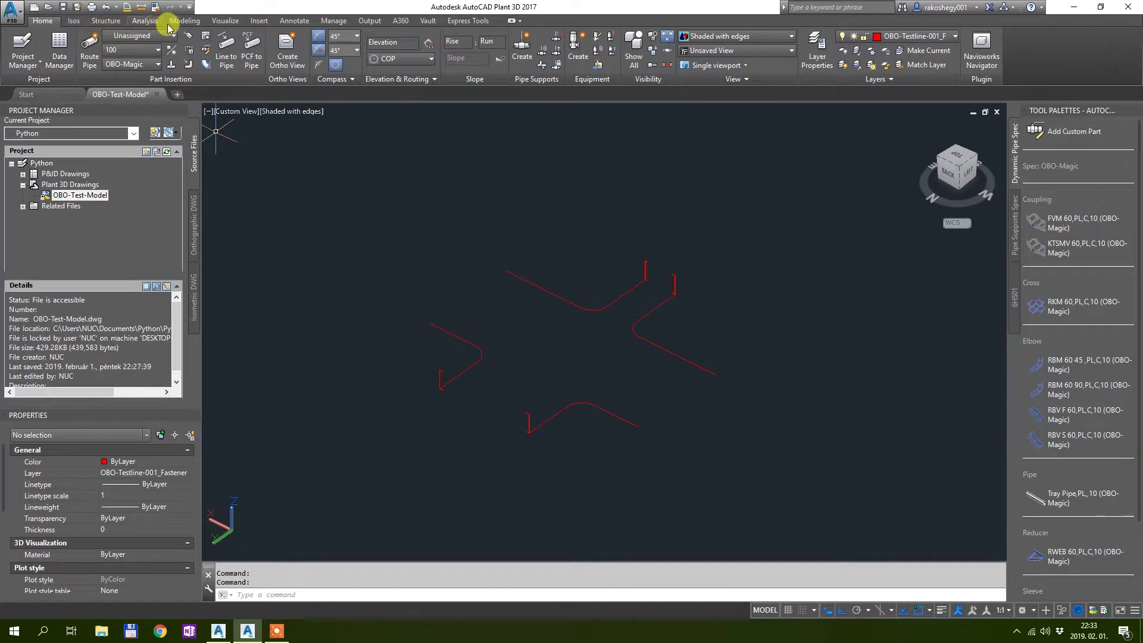
{"action": "left_click", "coordinate": [185, 21]}
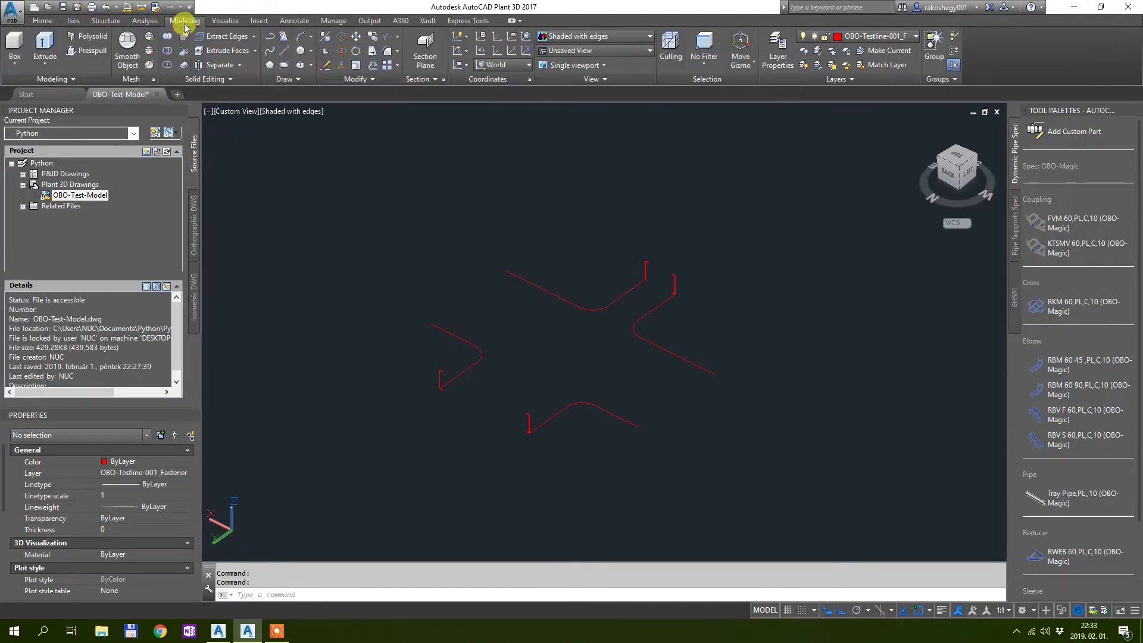
{"action": "left_click", "coordinate": [50, 64]}
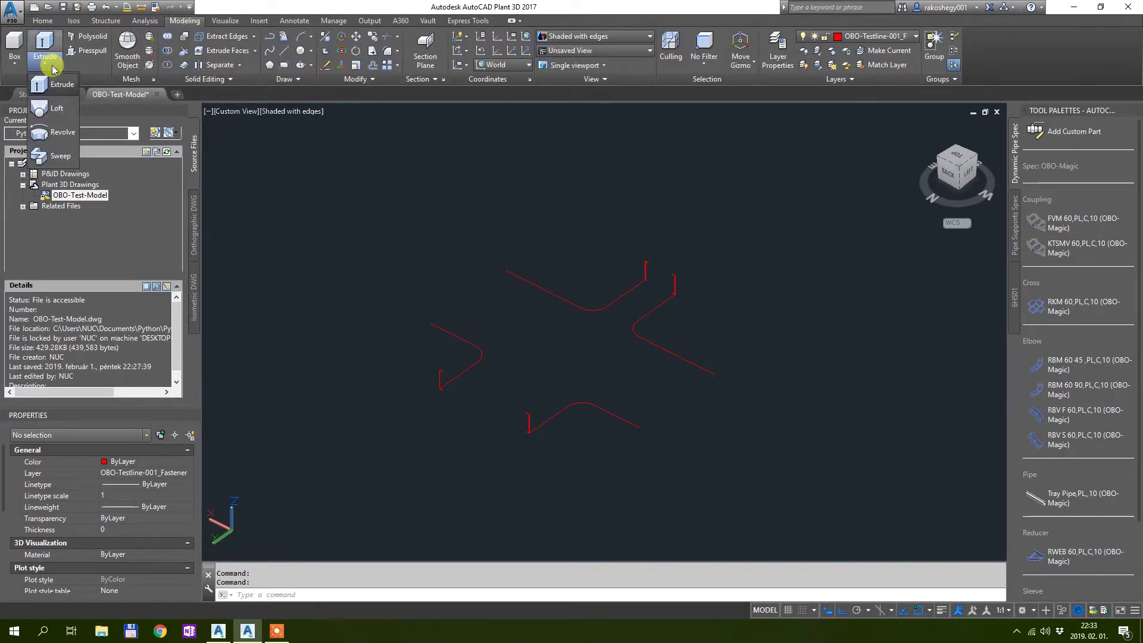
{"action": "left_click", "coordinate": [62, 156]}
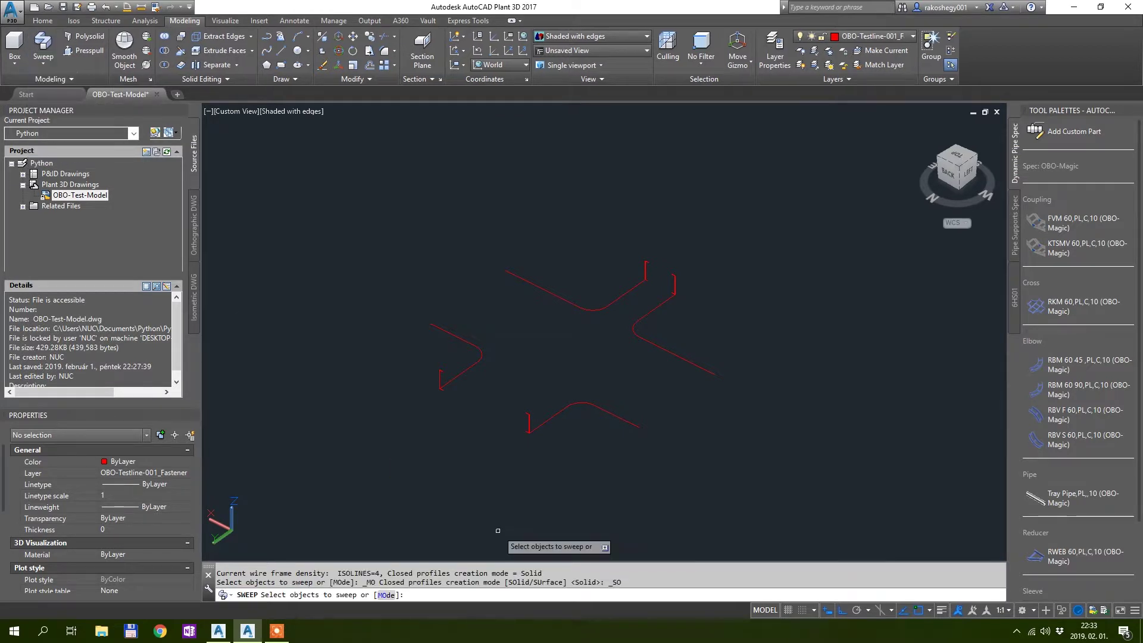
{"action": "left_click", "coordinate": [531, 421]}
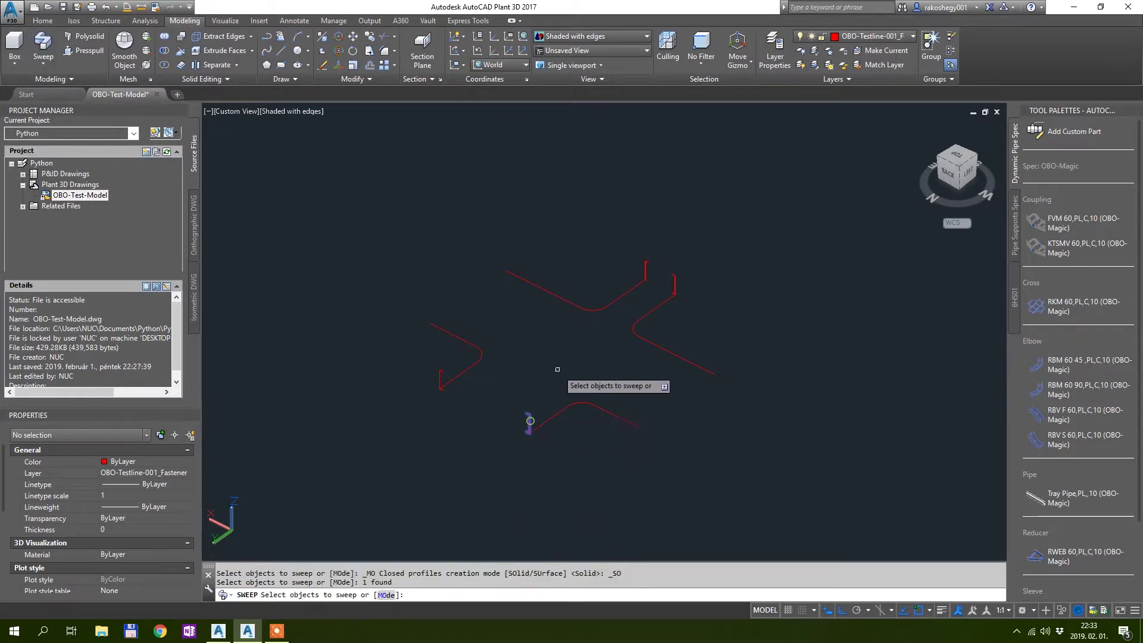
{"action": "right_click", "coordinate": [566, 372]}
{"action": "left_click", "coordinate": [586, 377]}
{"action": "left_click", "coordinate": [593, 404]}
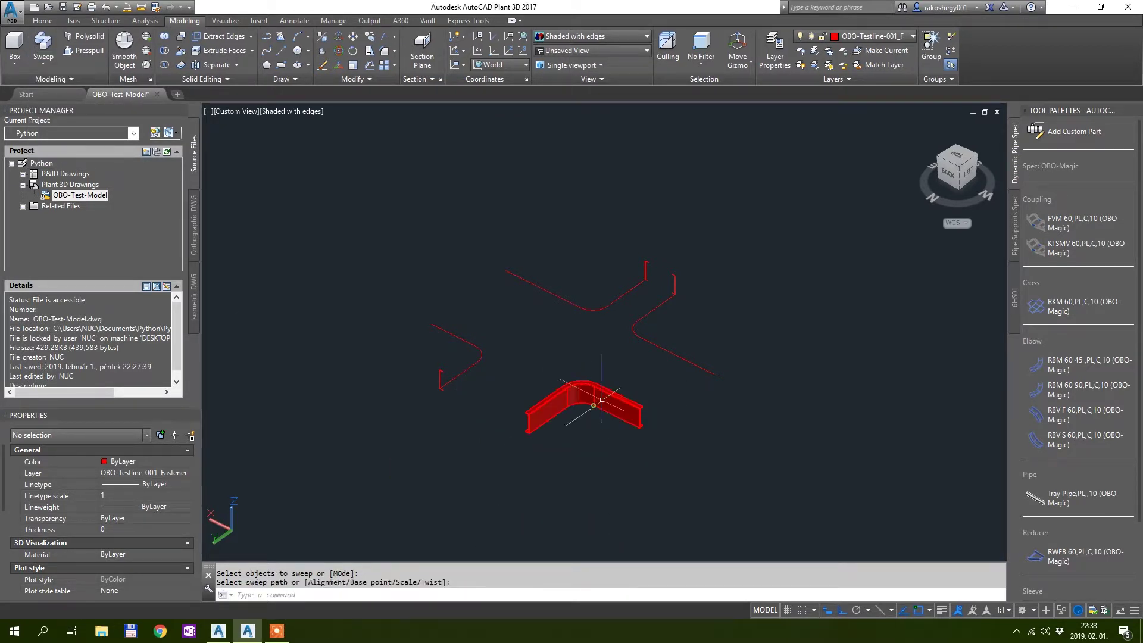
Sweep the right and upper corner profiles along their curved paths
{"action": "key", "text": "Return"}
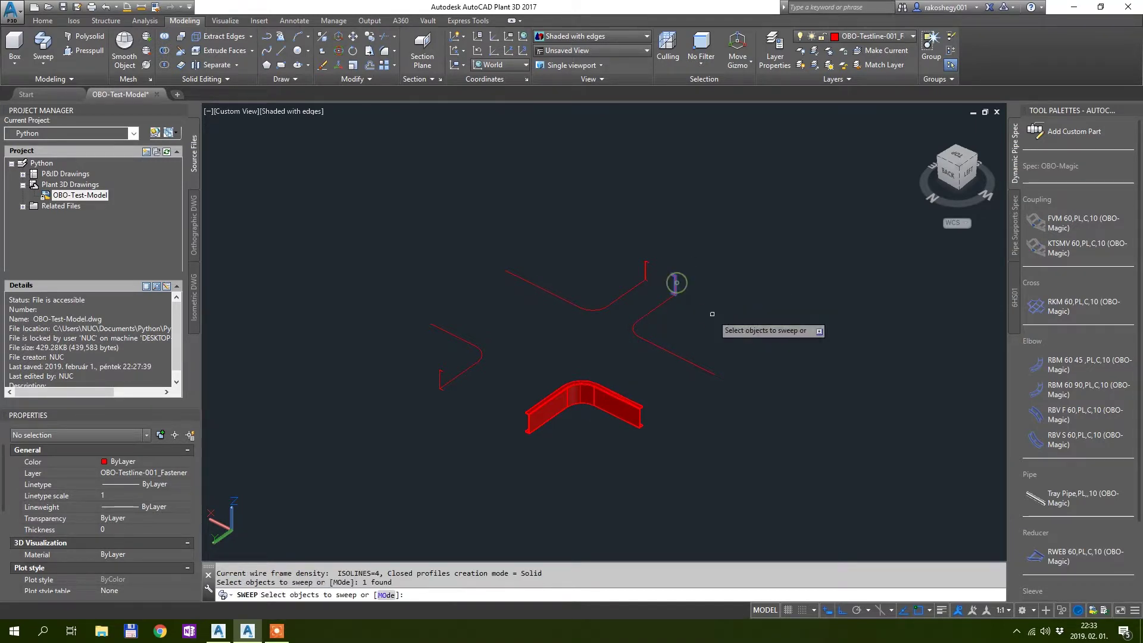
{"action": "left_click", "coordinate": [675, 283]}
{"action": "right_click", "coordinate": [707, 310]}
{"action": "left_click", "coordinate": [722, 320]}
{"action": "left_click", "coordinate": [668, 346]}
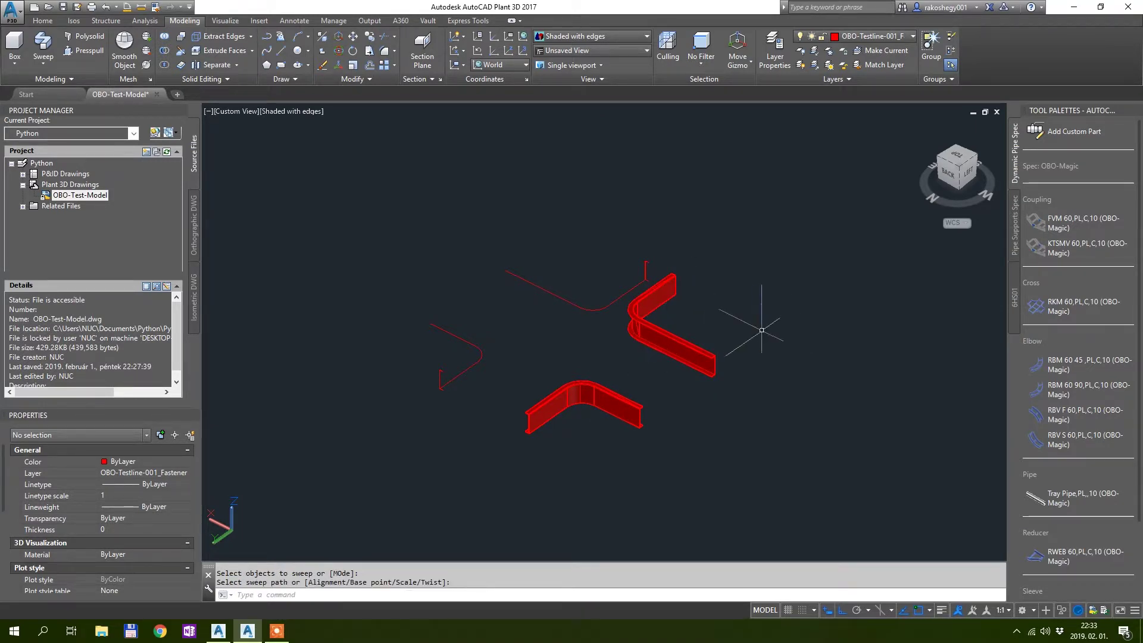
{"action": "key", "text": "Return"}
{"action": "left_click", "coordinate": [646, 269]}
{"action": "right_click", "coordinate": [589, 256]}
{"action": "left_click", "coordinate": [598, 266]}
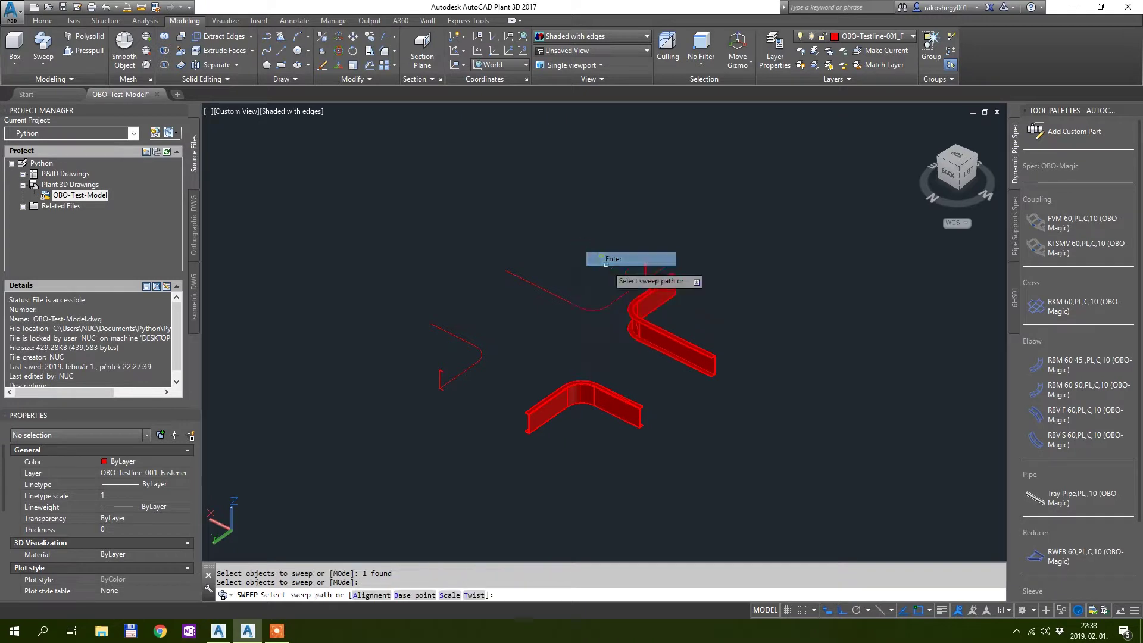
{"action": "left_click", "coordinate": [623, 301]}
Sweep the left corner profile along its curved path
{"action": "key", "text": "Return"}
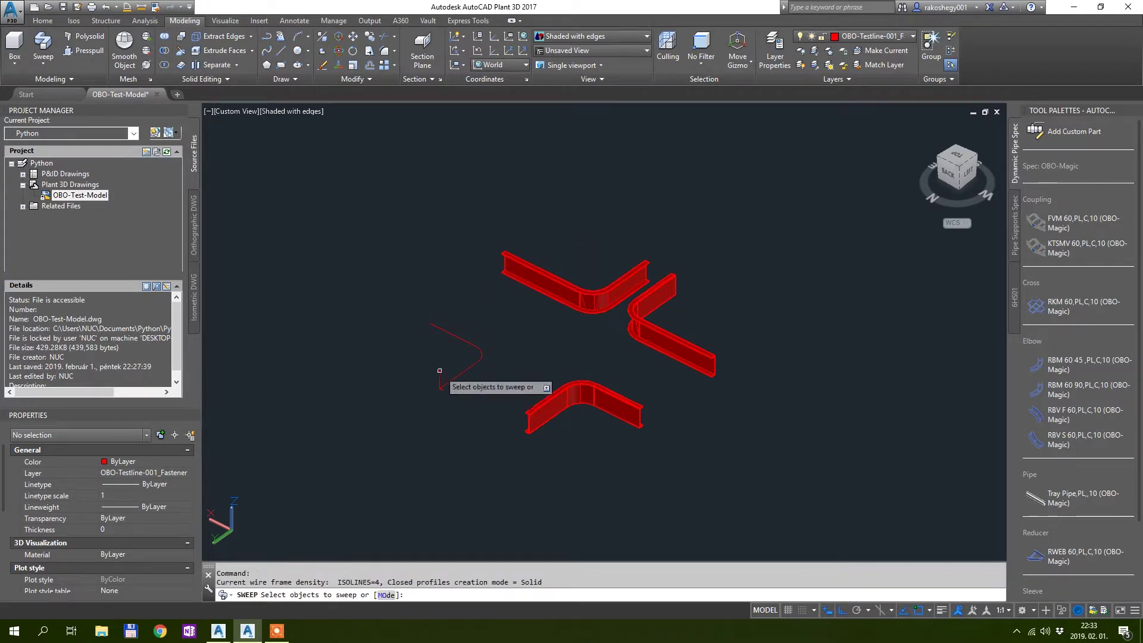
{"action": "left_click", "coordinate": [441, 379]}
{"action": "right_click", "coordinate": [553, 353]}
{"action": "left_click", "coordinate": [567, 362]}
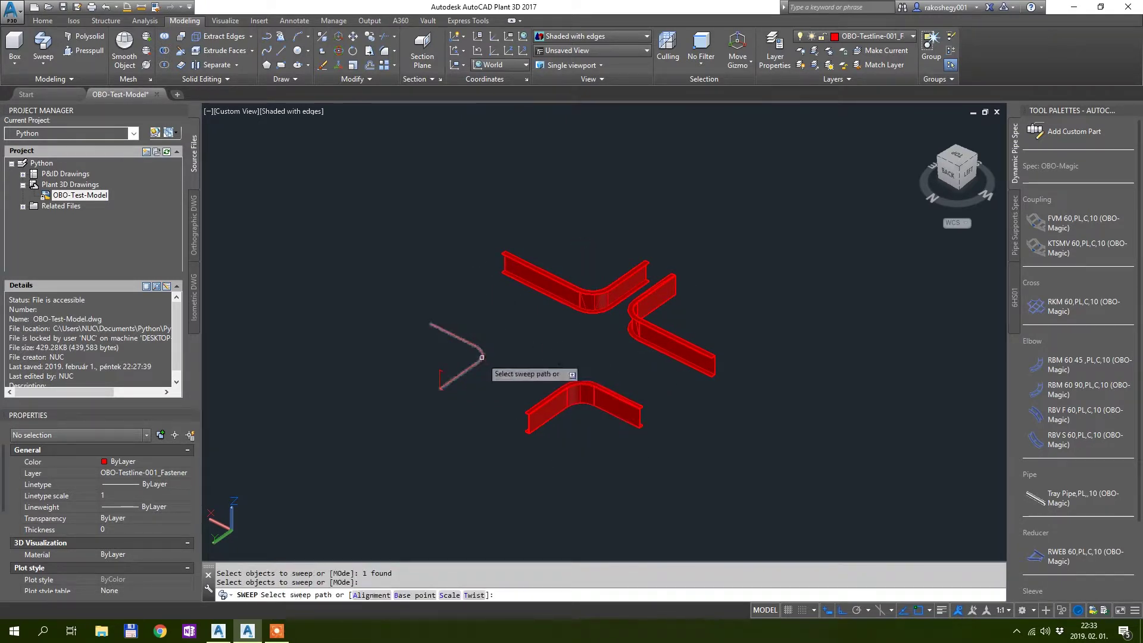
{"action": "left_click", "coordinate": [477, 360]}
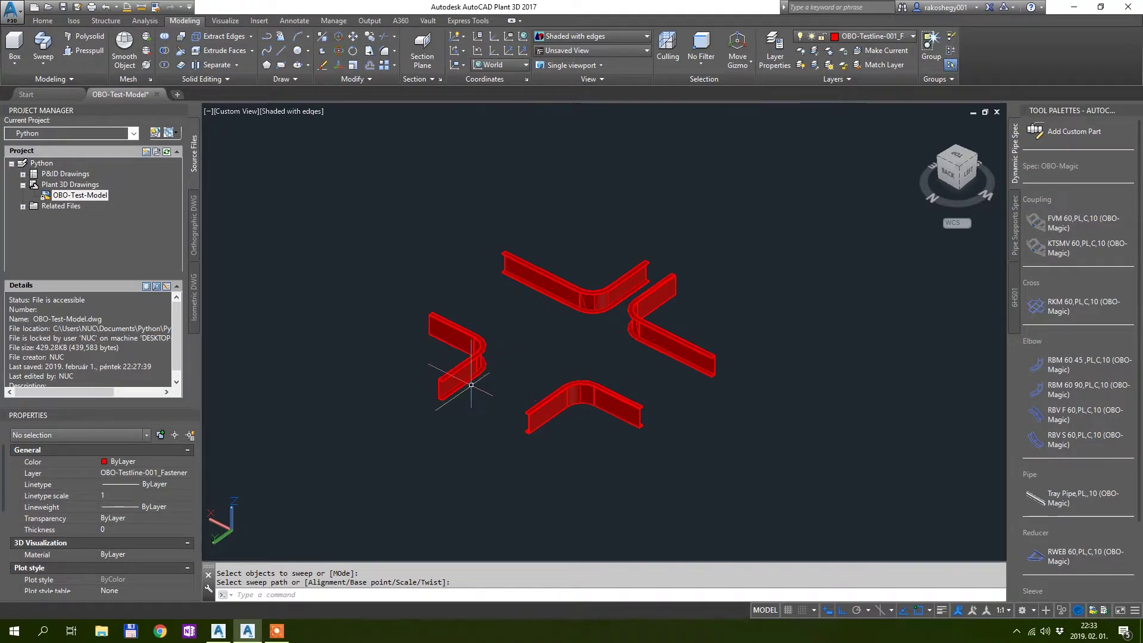
Complete the left wall sweep and raise the left tray wall 30 units
{"action": "left_click", "coordinate": [524, 349]}
{"action": "middle_click_drag", "start_coordinate": [523, 350], "coordinate": [503, 416], "text": "shift"}
{"action": "left_click", "coordinate": [459, 411]}
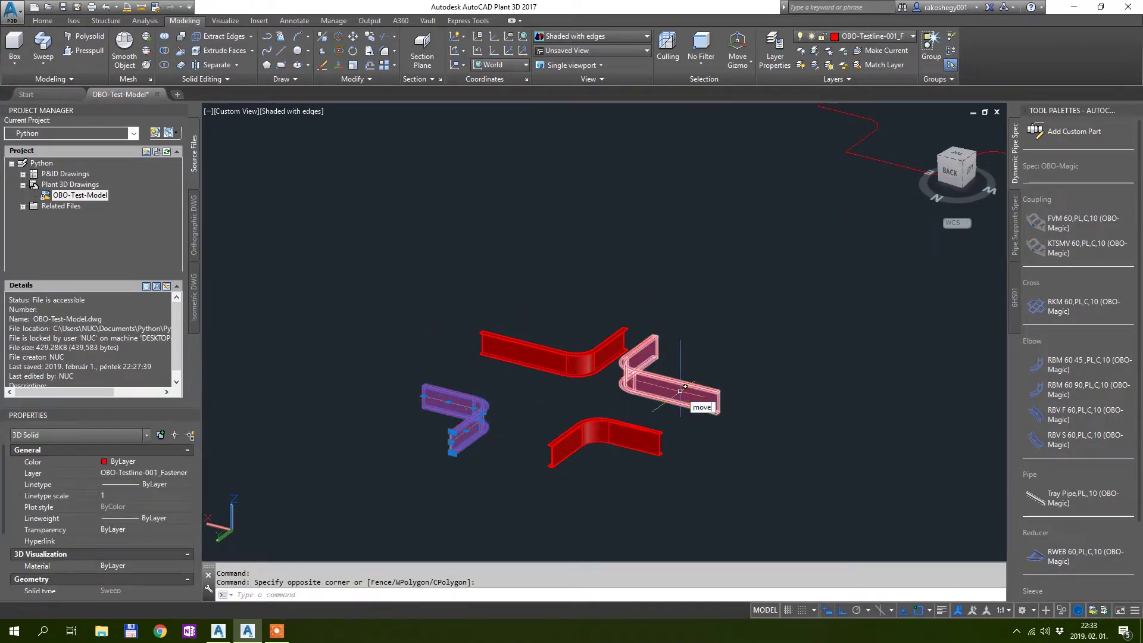
{"action": "key", "text": "Return"}
{"action": "left_click", "coordinate": [789, 365]}
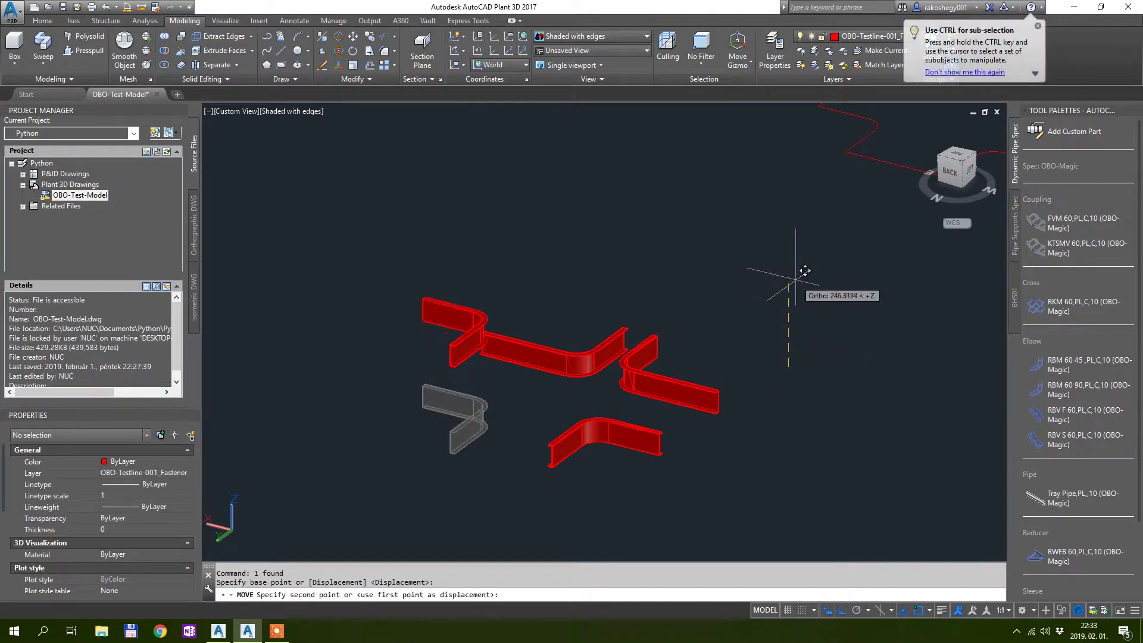
{"action": "type", "text": "30"}
{"action": "key", "text": "Return"}
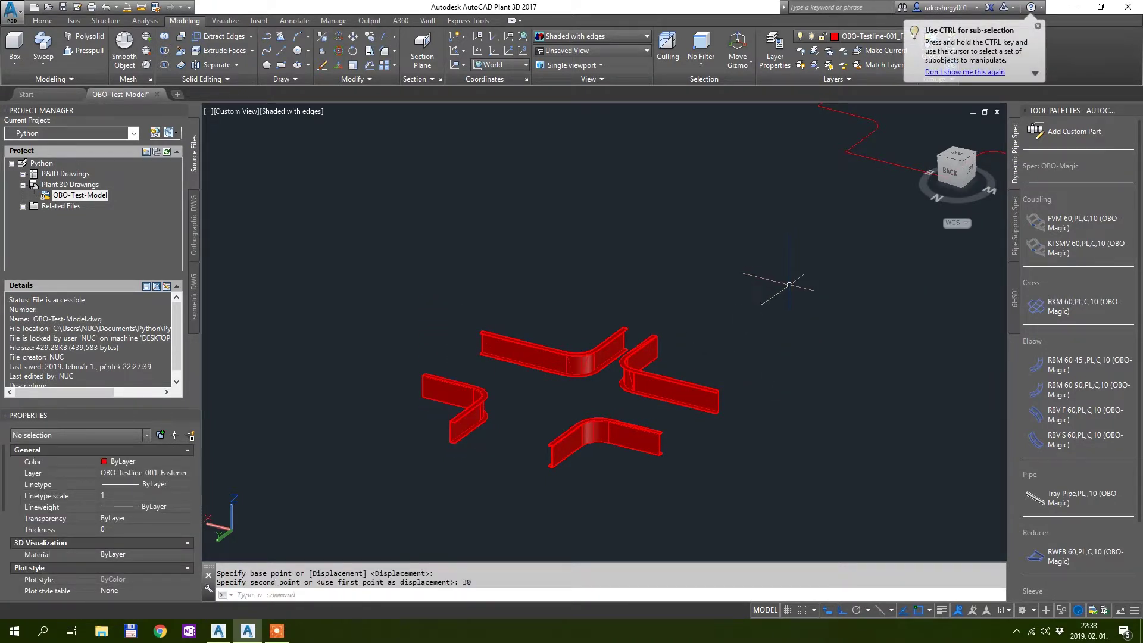
Move the red cross outline 2000 units so it sits beneath the four walls
{"action": "middle_click_drag", "start_coordinate": [789, 284], "coordinate": [538, 318], "text": "shift"}
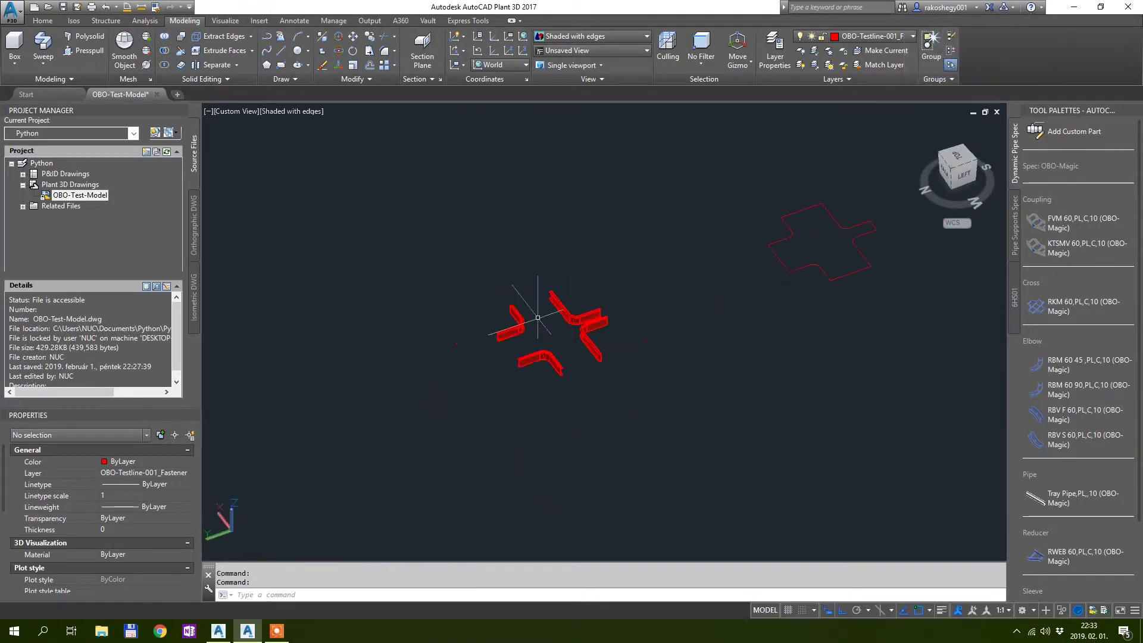
{"action": "left_click", "coordinate": [863, 252]}
{"action": "left_click", "coordinate": [813, 242]}
{"action": "type", "text": "m"}
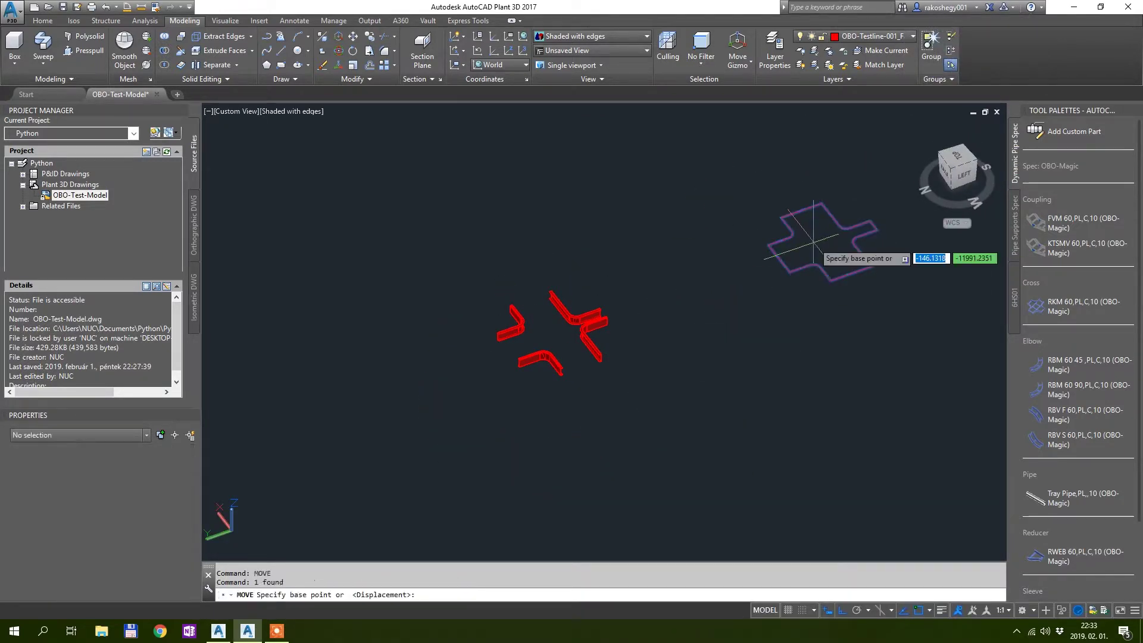
{"action": "key", "text": "Return"}
{"action": "left_click", "coordinate": [891, 345]}
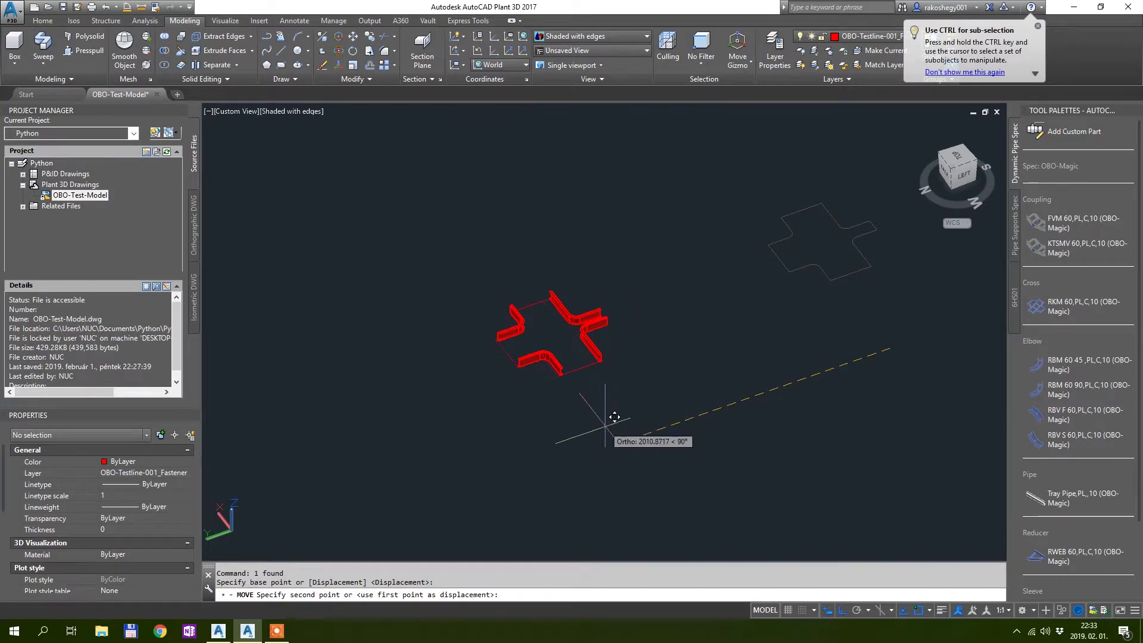
{"action": "type", "text": "20"}
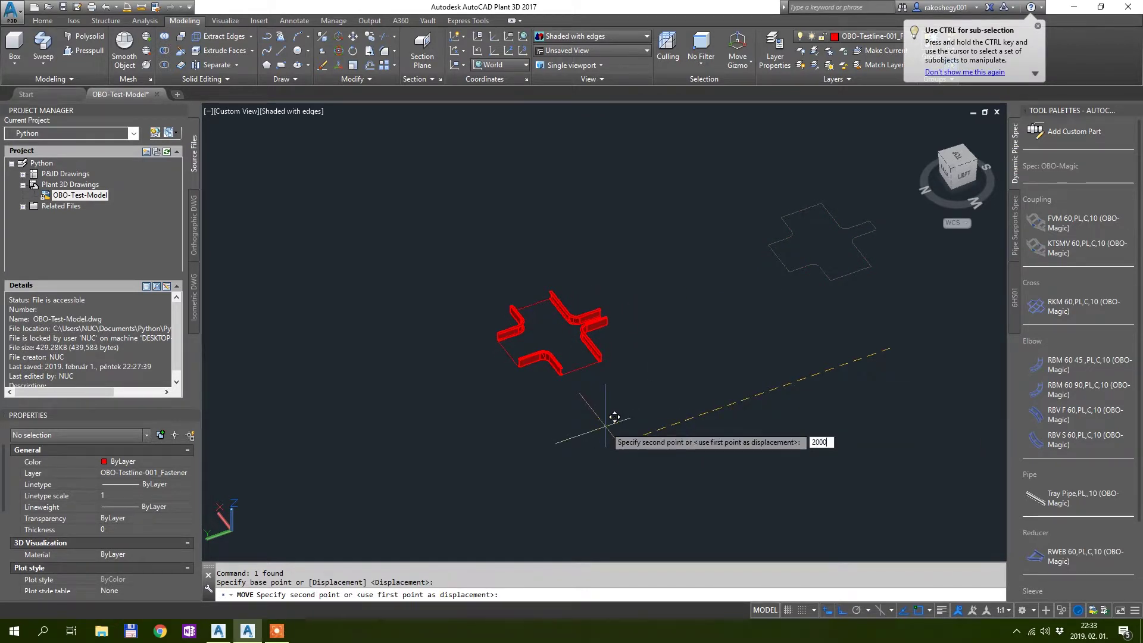
{"action": "type", "text": "00"}
{"action": "key", "text": "Return"}
{"action": "scroll", "coordinate": [596, 417], "scroll_direction": "up", "scroll_amount": 3}
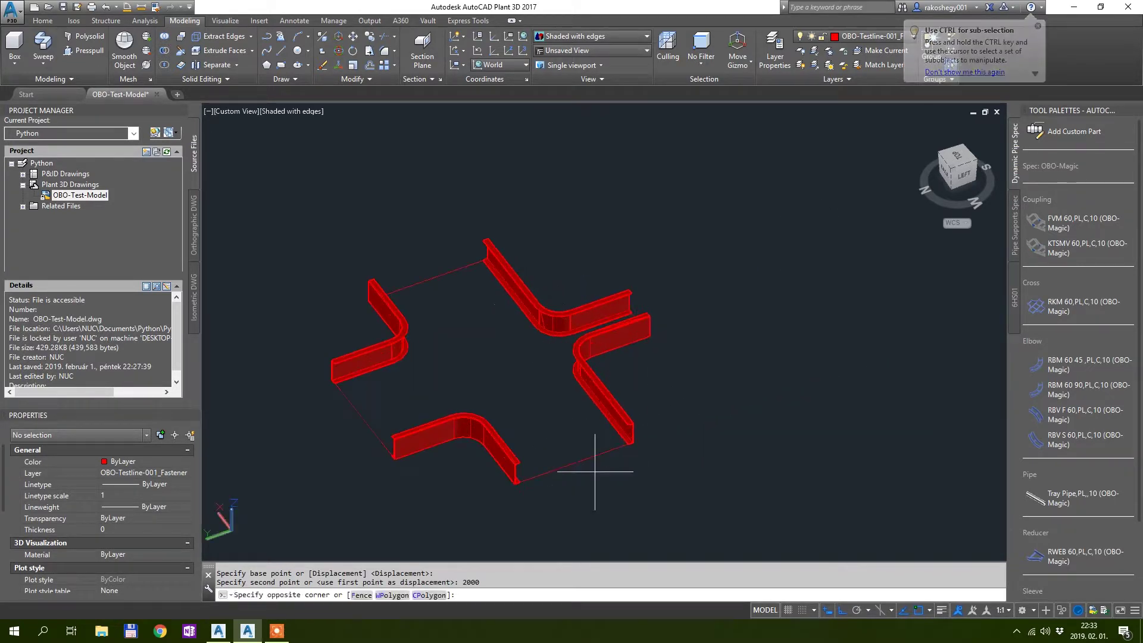
{"action": "left_click", "coordinate": [563, 430]}
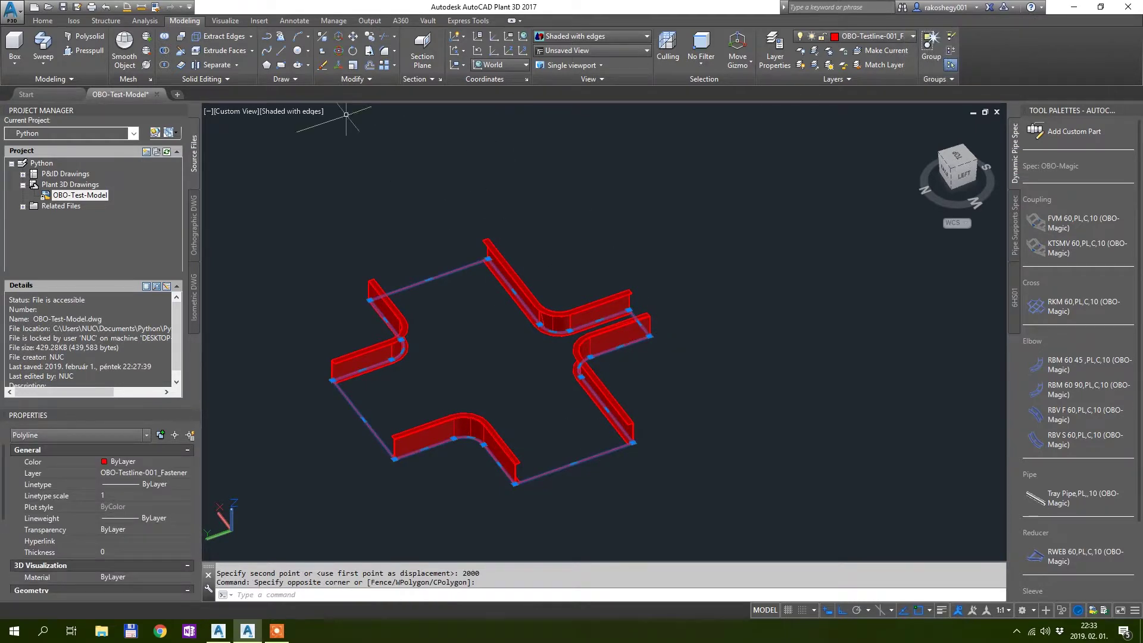
Extrude the cross outline 0.75 units into a thin base plate under the walls
{"action": "left_click", "coordinate": [50, 71]}
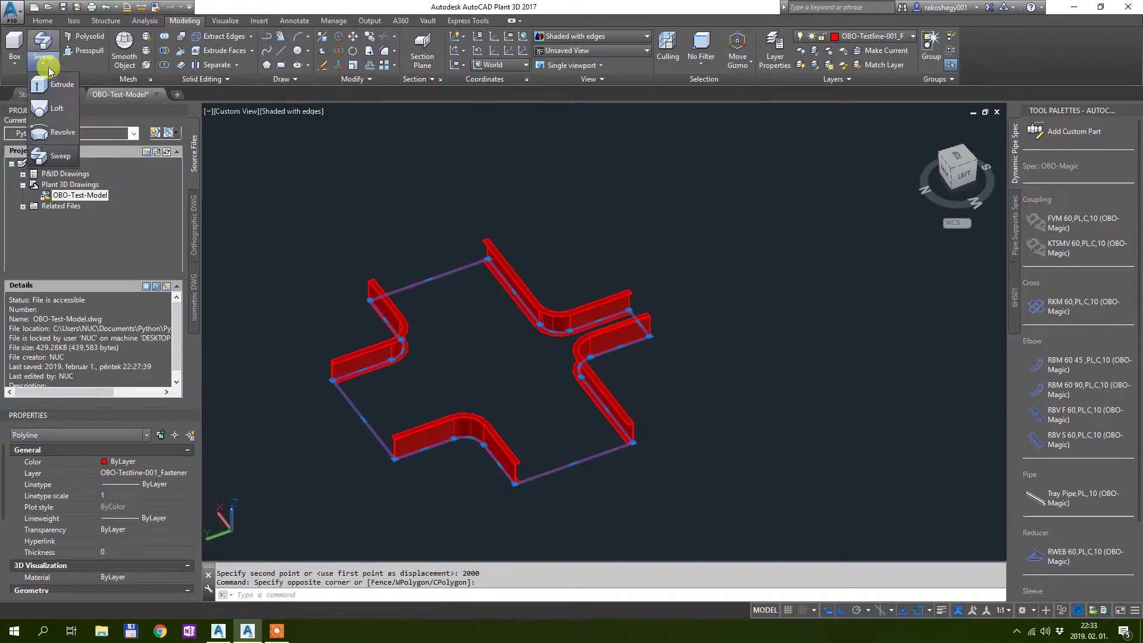
{"action": "left_click", "coordinate": [58, 85]}
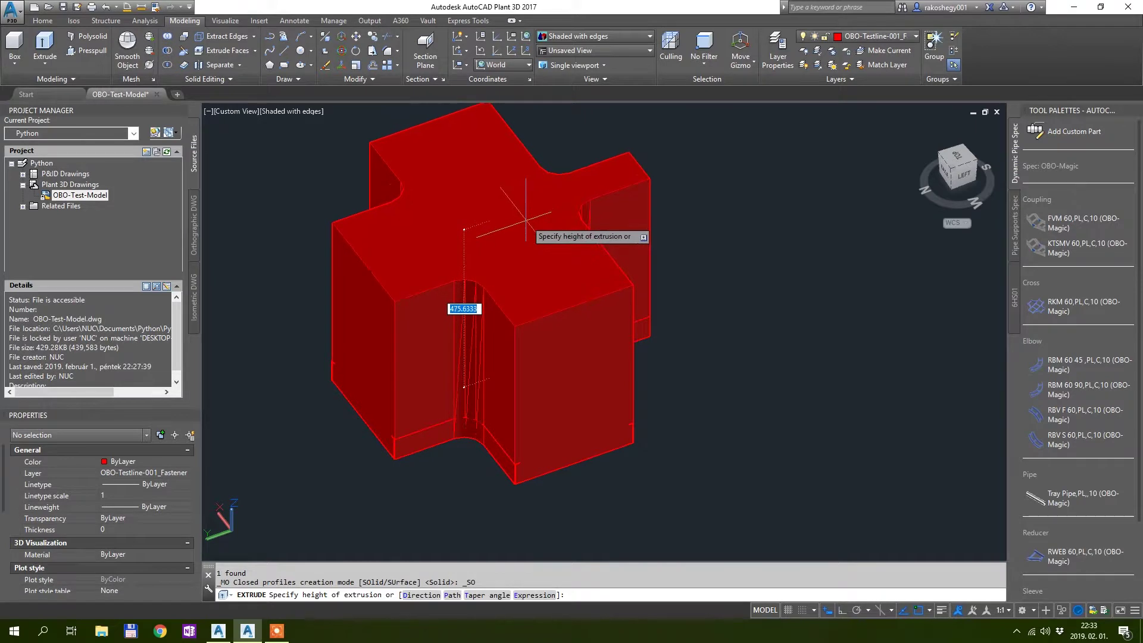
{"action": "left_click", "coordinate": [526, 221]}
{"action": "type", "text": "0.75"}
{"action": "key", "text": "Return"}
{"action": "scroll", "coordinate": [643, 286], "scroll_direction": "down", "scroll_amount": 6}
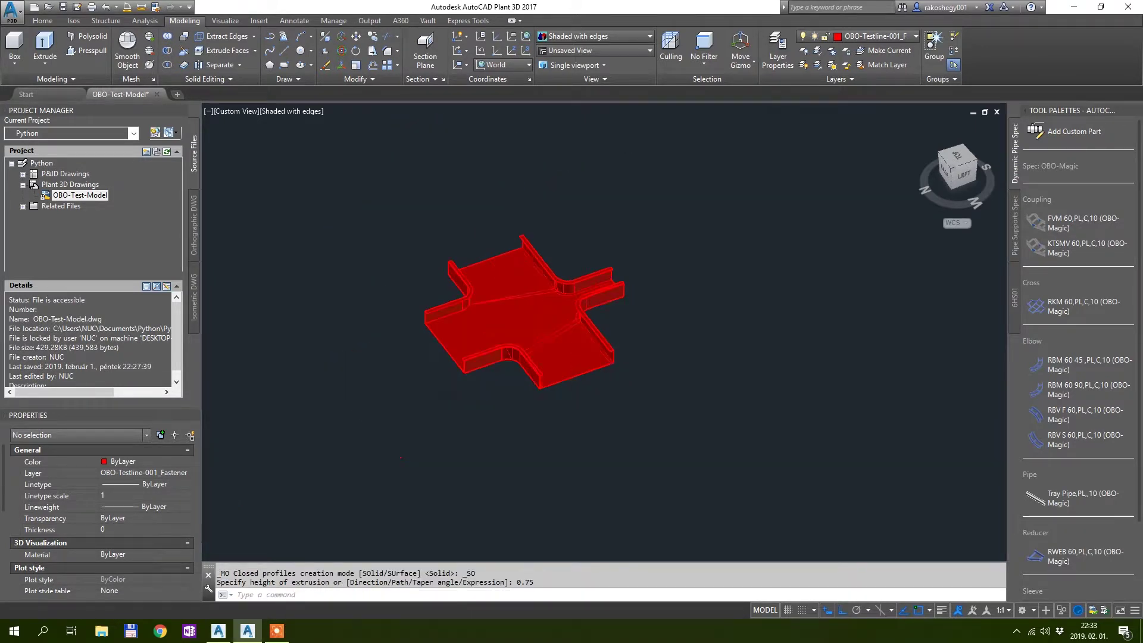
{"action": "scroll", "coordinate": [620, 290], "scroll_direction": "up", "scroll_amount": 8}
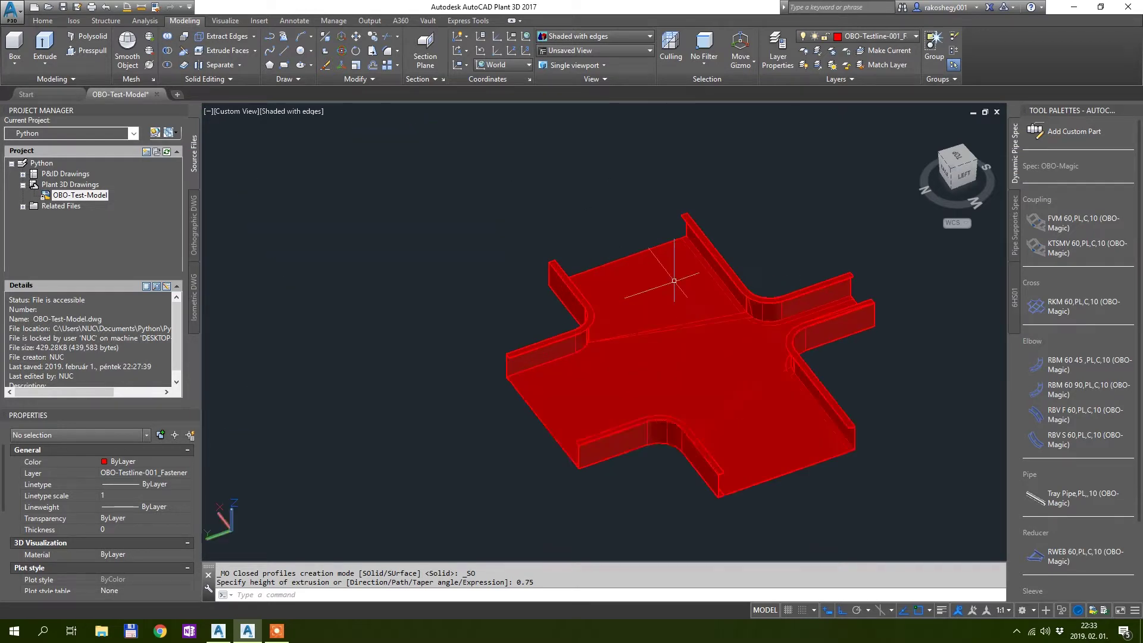
{"action": "left_click", "coordinate": [704, 329]}
Window-select the base plate and four side walls and union them into one solid
{"action": "mouse_move", "coordinate": [713, 338]}
{"action": "middle_mouse_down", "text": "shift"}
{"action": "mouse_move", "coordinate": [725, 301]}
{"action": "mouse_move", "coordinate": [728, 322]}
{"action": "middle_mouse_up", "text": "shift"}
{"action": "scroll", "coordinate": [704, 346], "scroll_direction": "down", "scroll_amount": 3}
{"action": "left_click", "coordinate": [738, 484]}
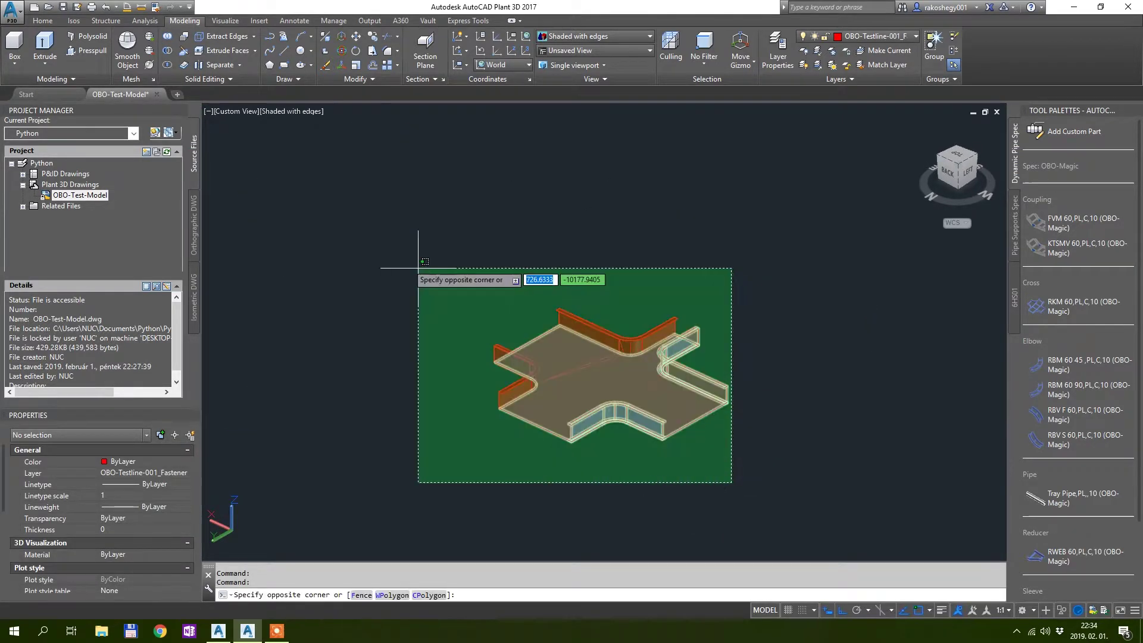
{"action": "left_click", "coordinate": [384, 262]}
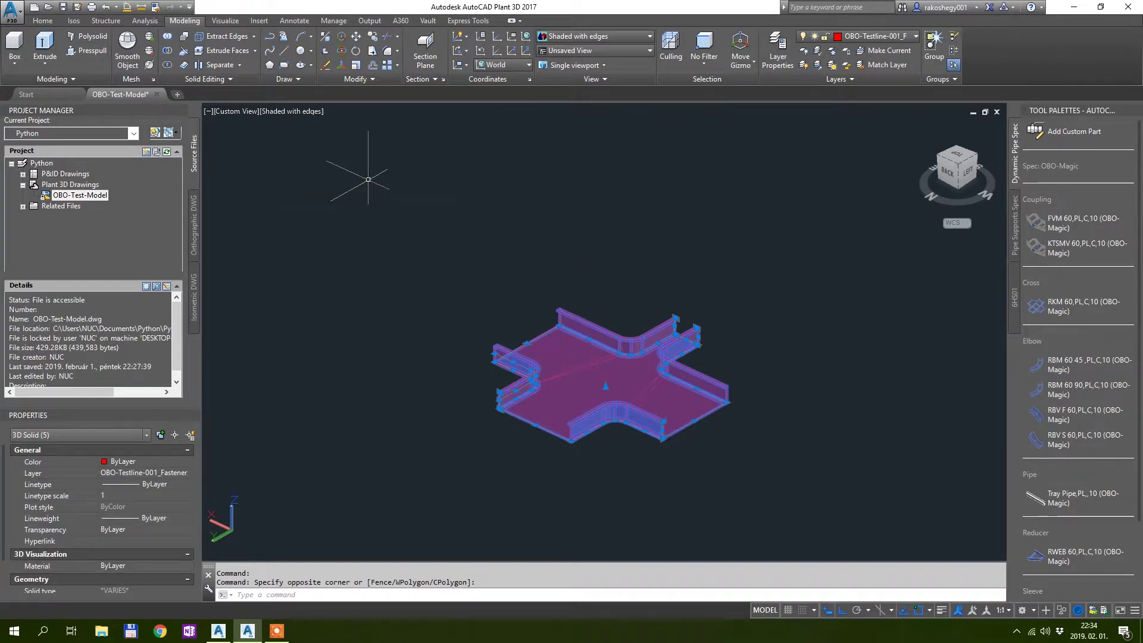
{"action": "left_click", "coordinate": [168, 38]}
{"action": "key", "text": "Return"}
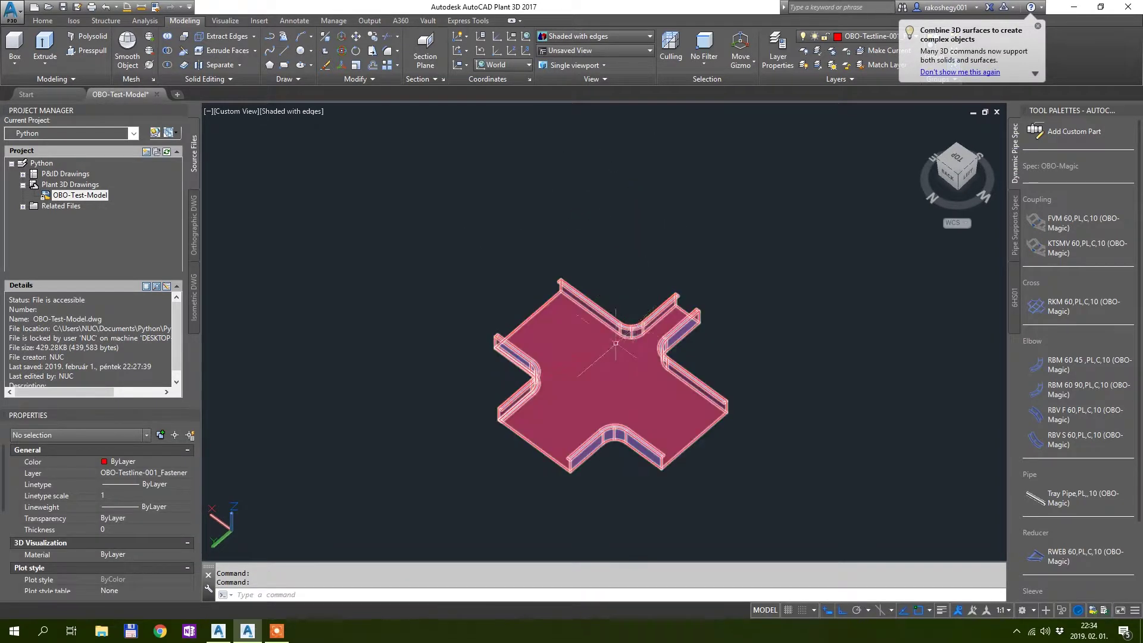
{"action": "scroll", "coordinate": [646, 293], "scroll_direction": "up", "scroll_amount": 3}
{"action": "left_click", "coordinate": [617, 322]}
{"action": "scroll", "coordinate": [620, 289], "scroll_direction": "down", "scroll_amount": 3}
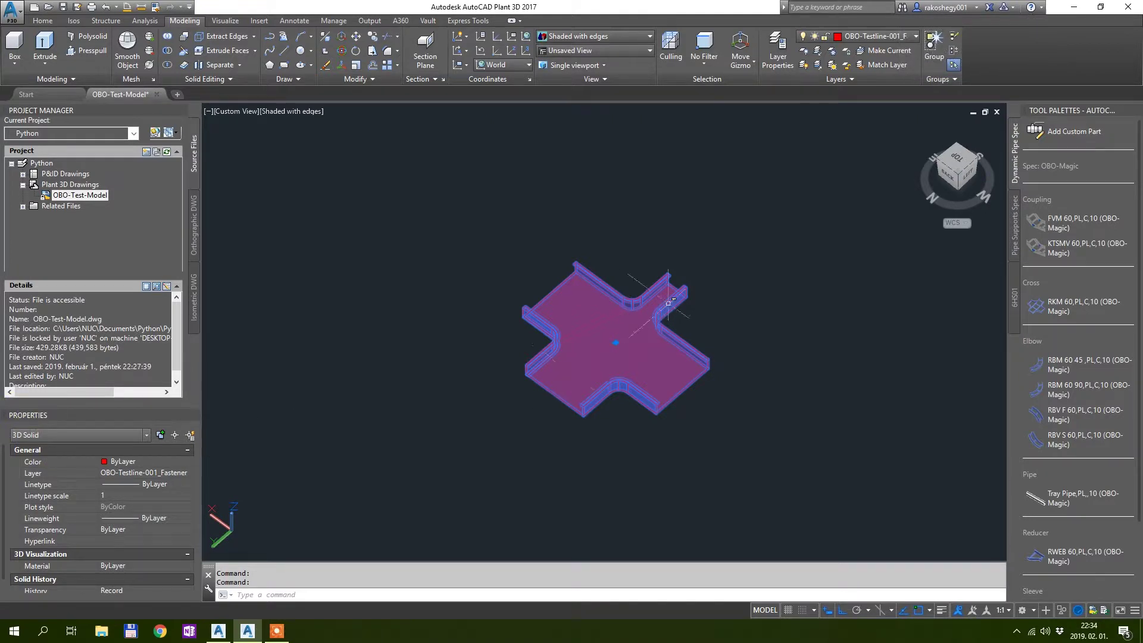
{"action": "middle_click_drag", "start_coordinate": [641, 280], "coordinate": [640, 265], "text": "shift"}
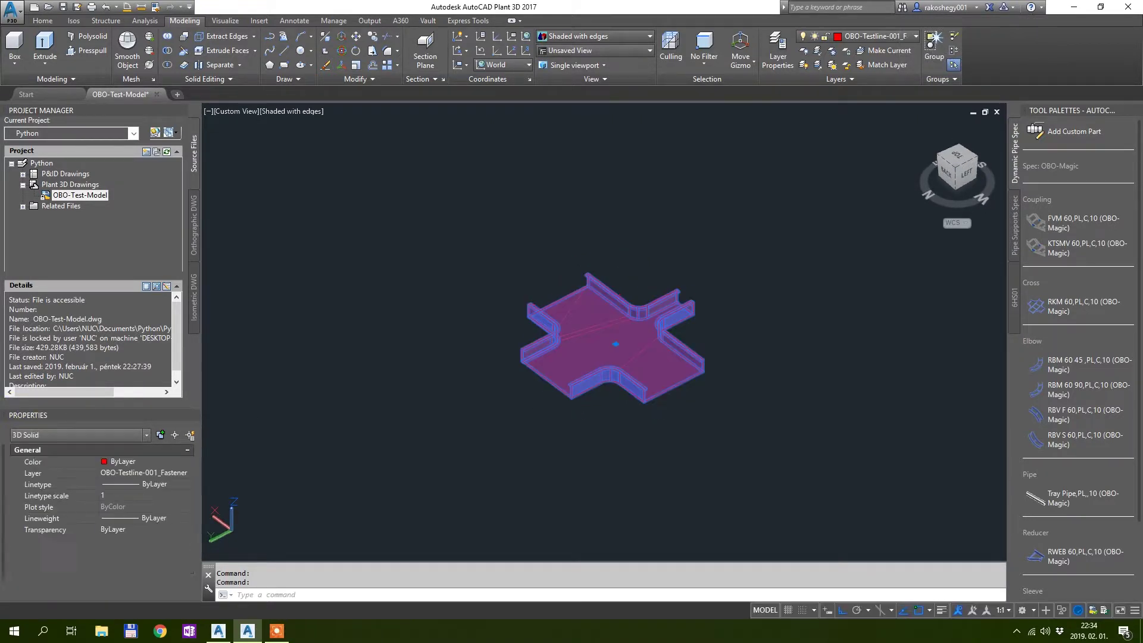
Define block 'Special-cross' from the merged tray, based at the tray corner
{"action": "left_click", "coordinate": [641, 263]}
{"action": "type", "text": "B"}
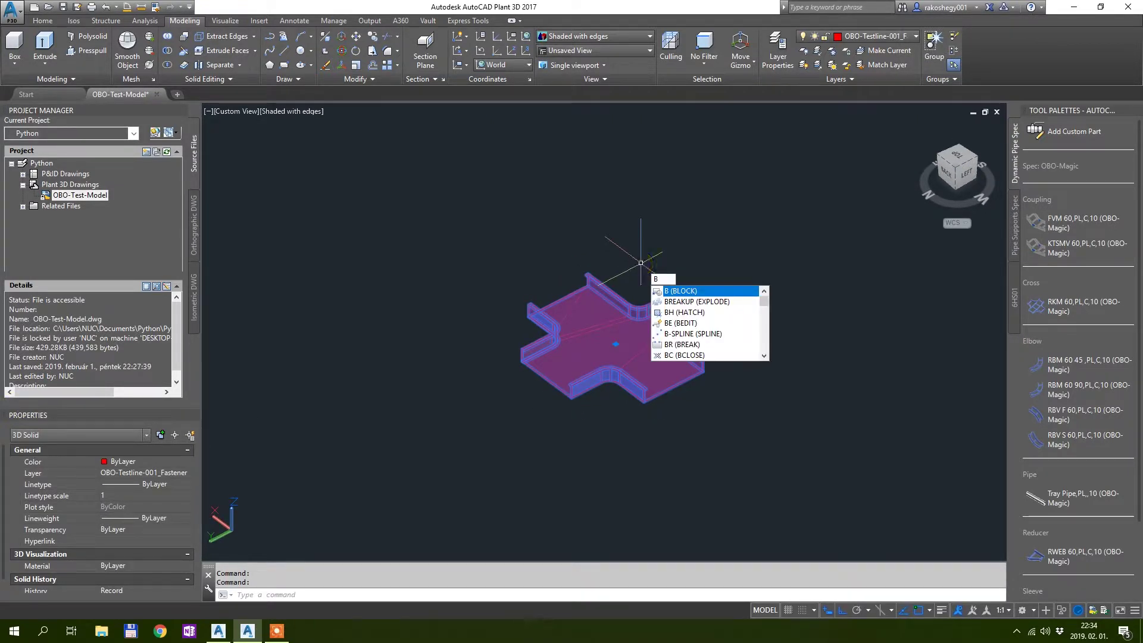
{"action": "key", "text": "Return"}
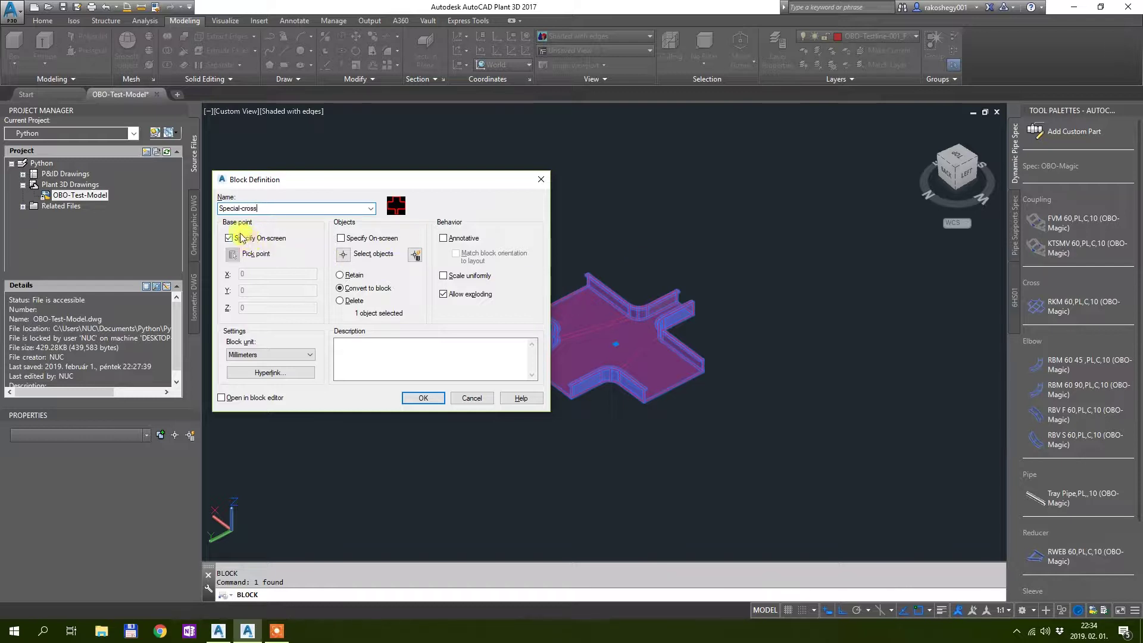
{"action": "left_click", "coordinate": [424, 397]}
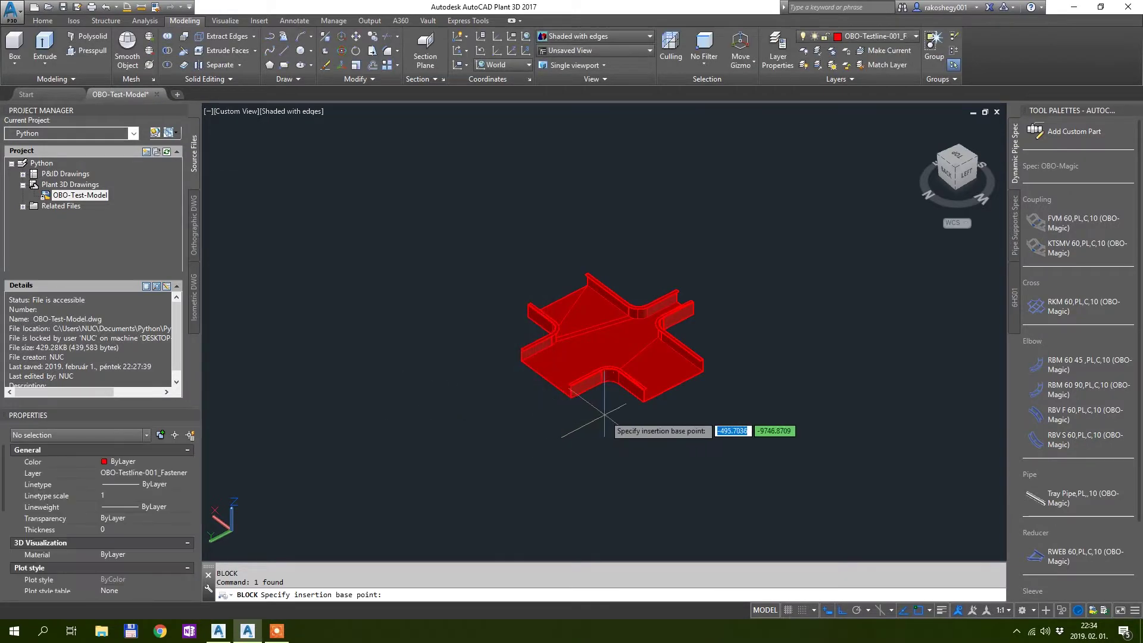
{"action": "scroll", "coordinate": [612, 427], "scroll_direction": "up", "scroll_amount": 8}
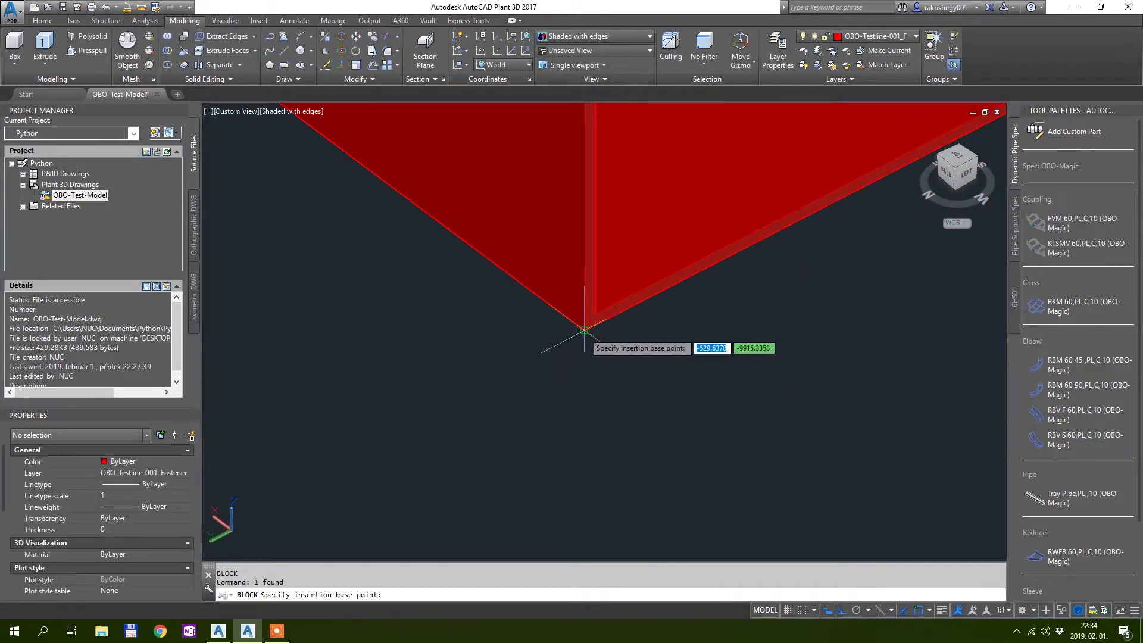
{"action": "left_click", "coordinate": [584, 330]}
Put the Special-cross block on layer 0 and clear the selection
{"action": "scroll", "coordinate": [587, 403], "scroll_direction": "down", "scroll_amount": 8}
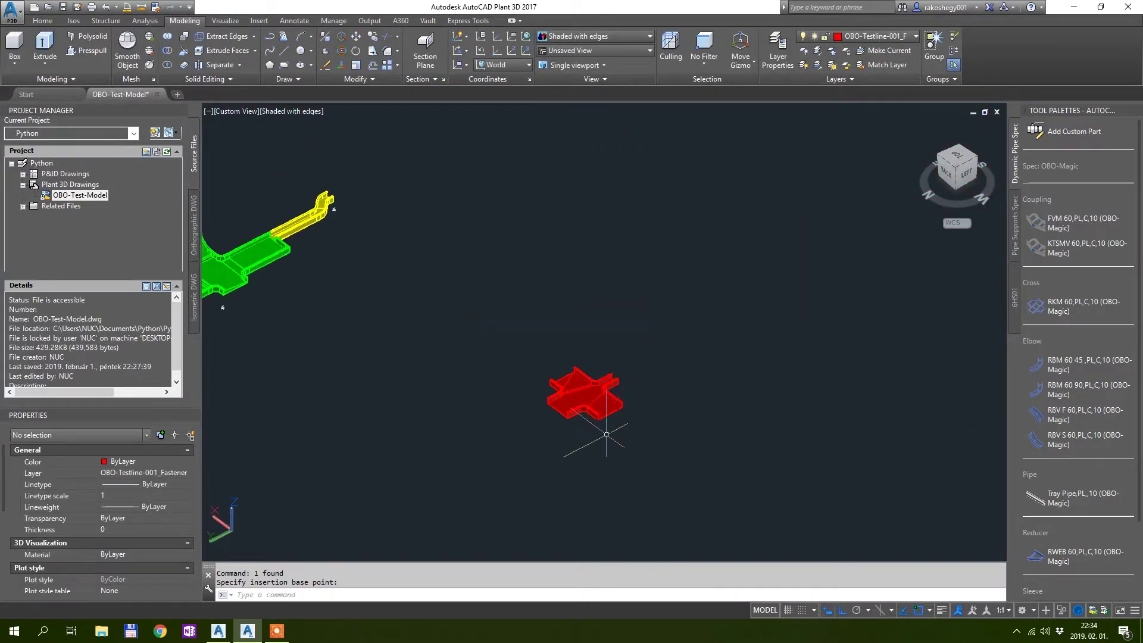
{"action": "scroll", "coordinate": [617, 440], "scroll_direction": "up", "scroll_amount": 6}
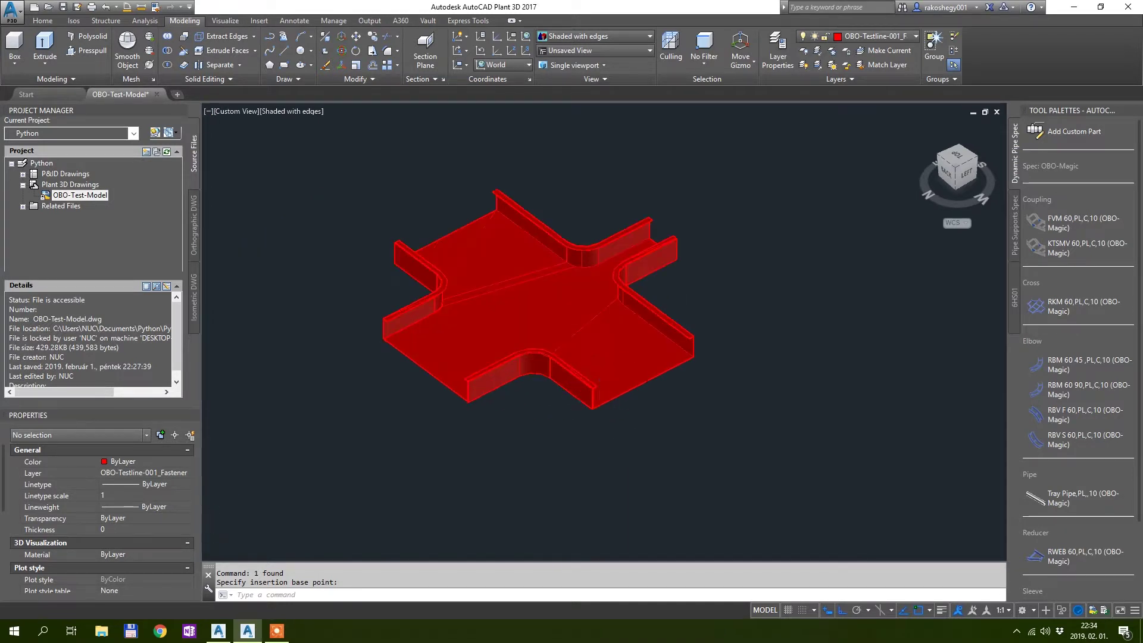
{"action": "left_click", "coordinate": [588, 384]}
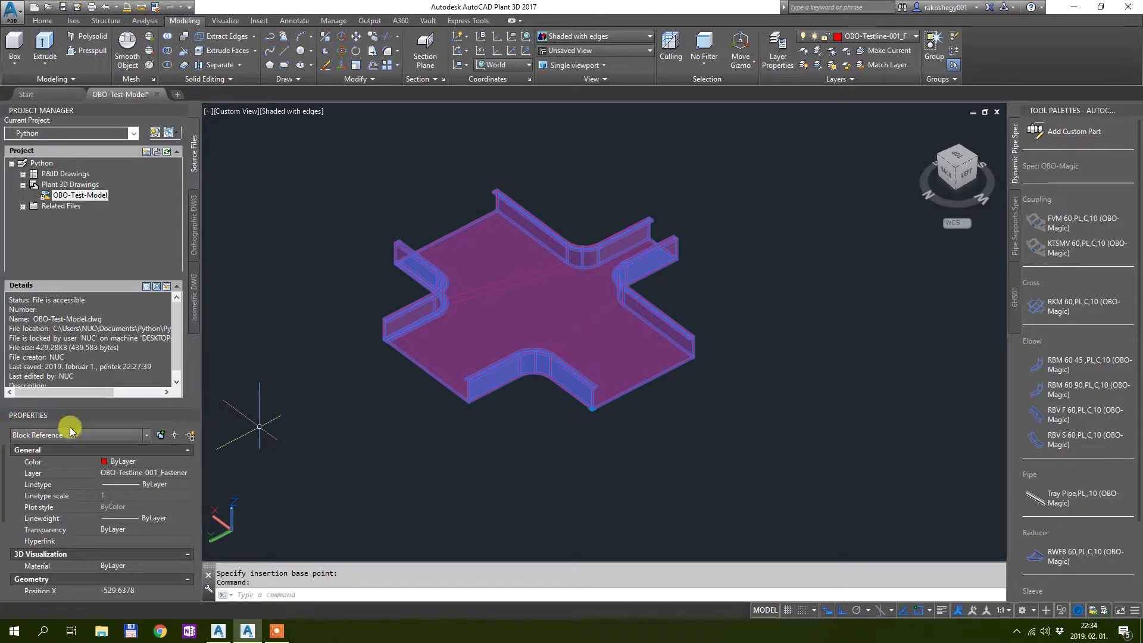
{"action": "left_click", "coordinate": [863, 35]}
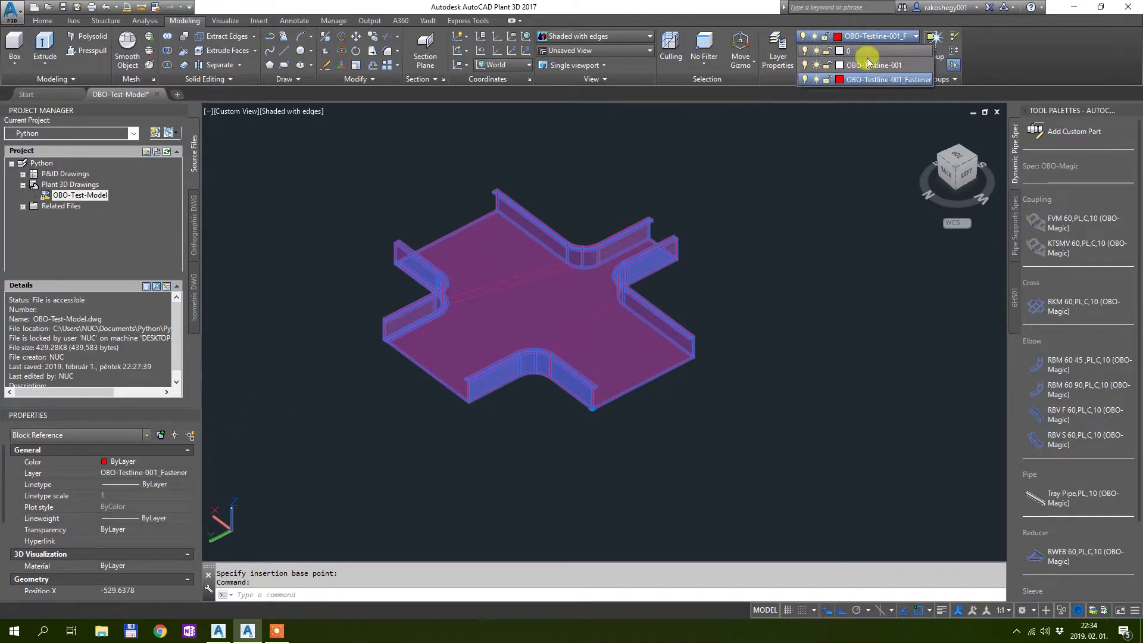
{"action": "left_click", "coordinate": [867, 52]}
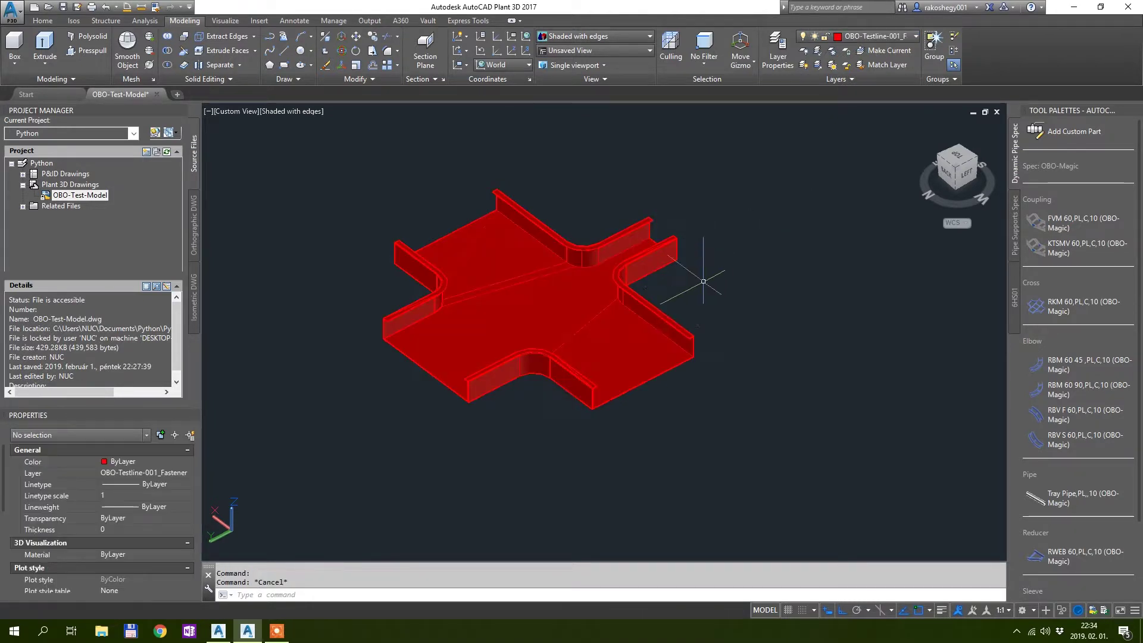
{"action": "scroll", "coordinate": [710, 262], "scroll_direction": "down", "scroll_amount": 4}
{"action": "key", "text": "Escape"}
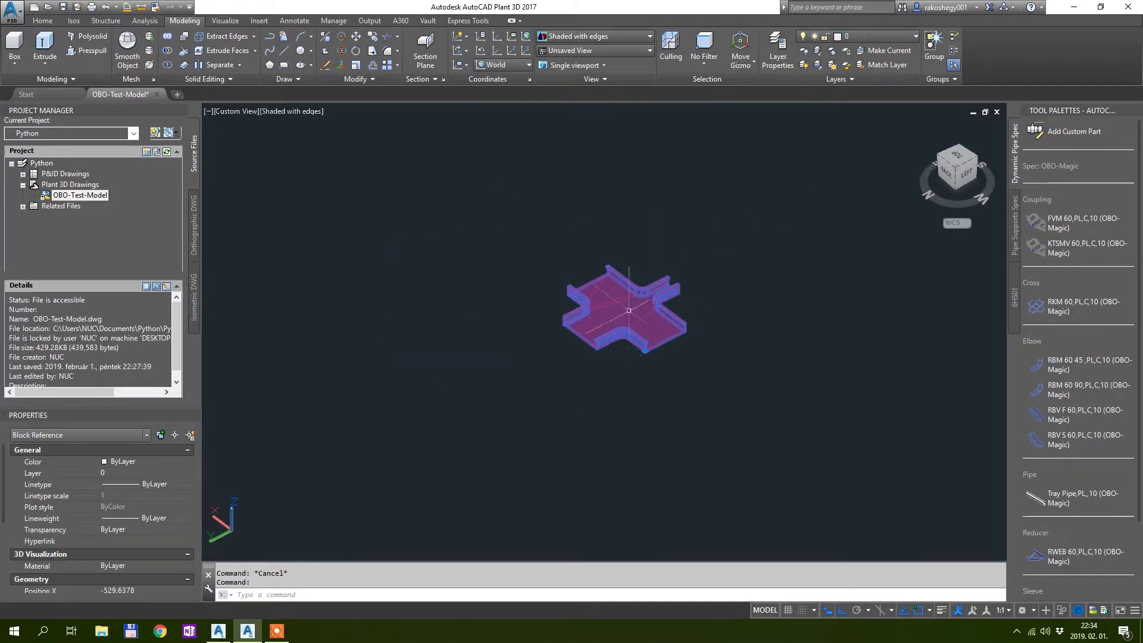
{"action": "scroll", "coordinate": [629, 311], "scroll_direction": "up", "scroll_amount": 5}
{"action": "key", "text": "Escape"}
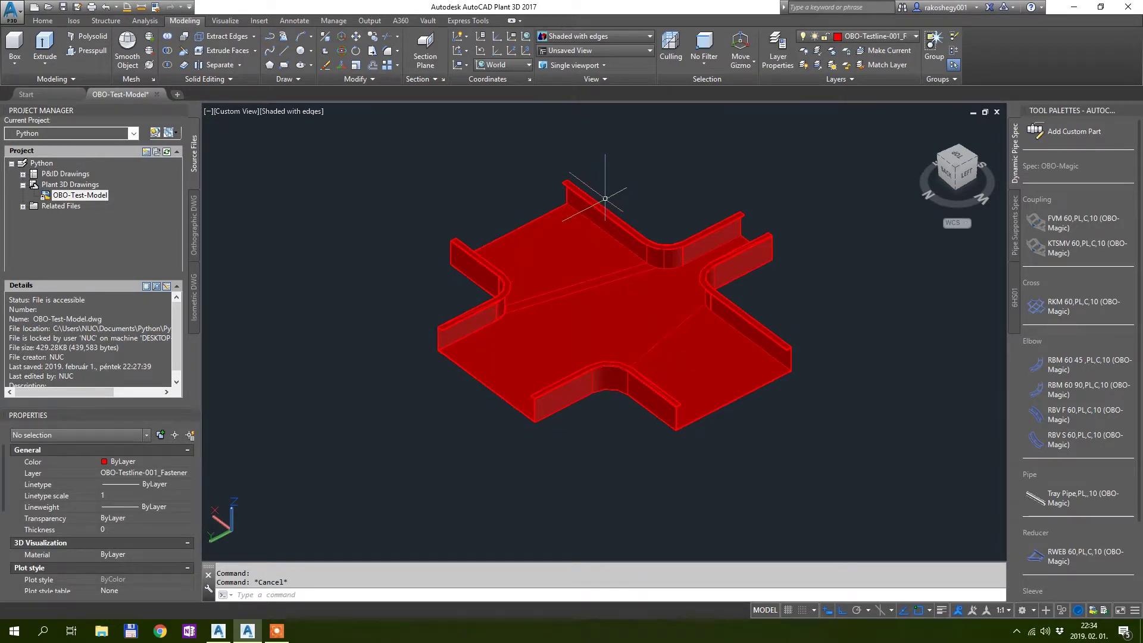
Run PLANTPARTCONVERT on the Special-cross block
{"action": "left_click", "coordinate": [43, 20]}
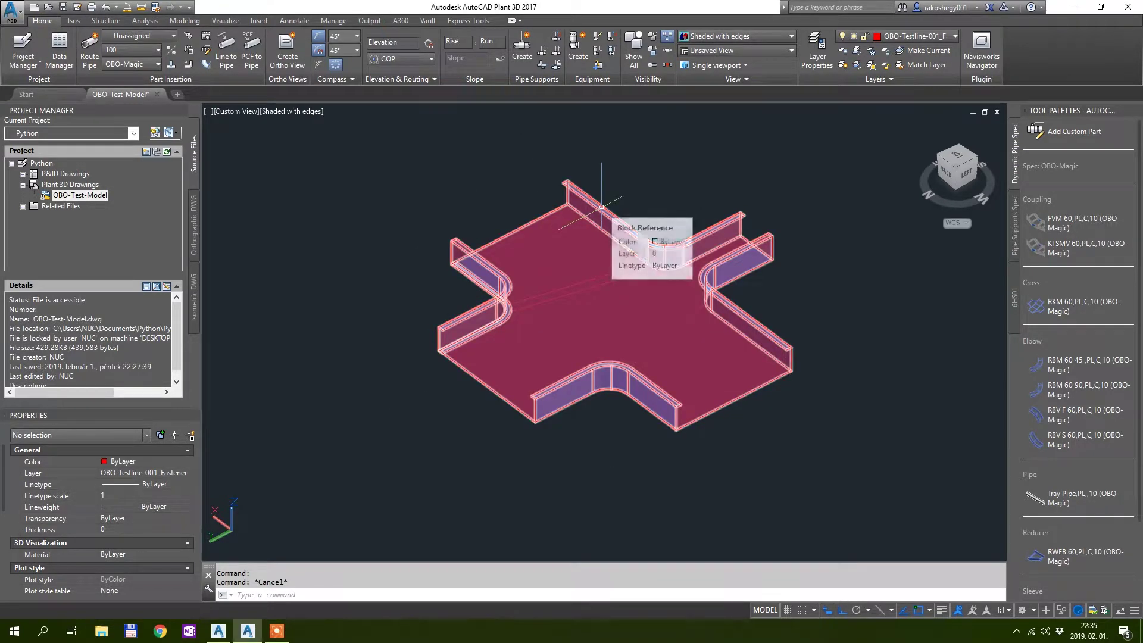
{"action": "type", "text": "p"}
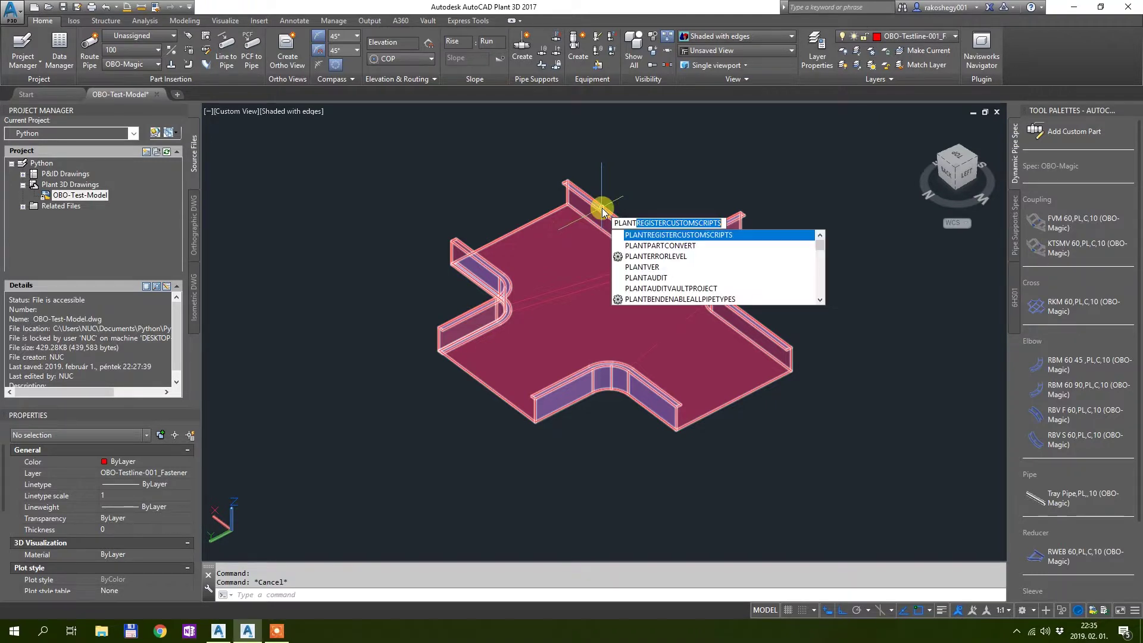
{"action": "type", "text": "lanta"}
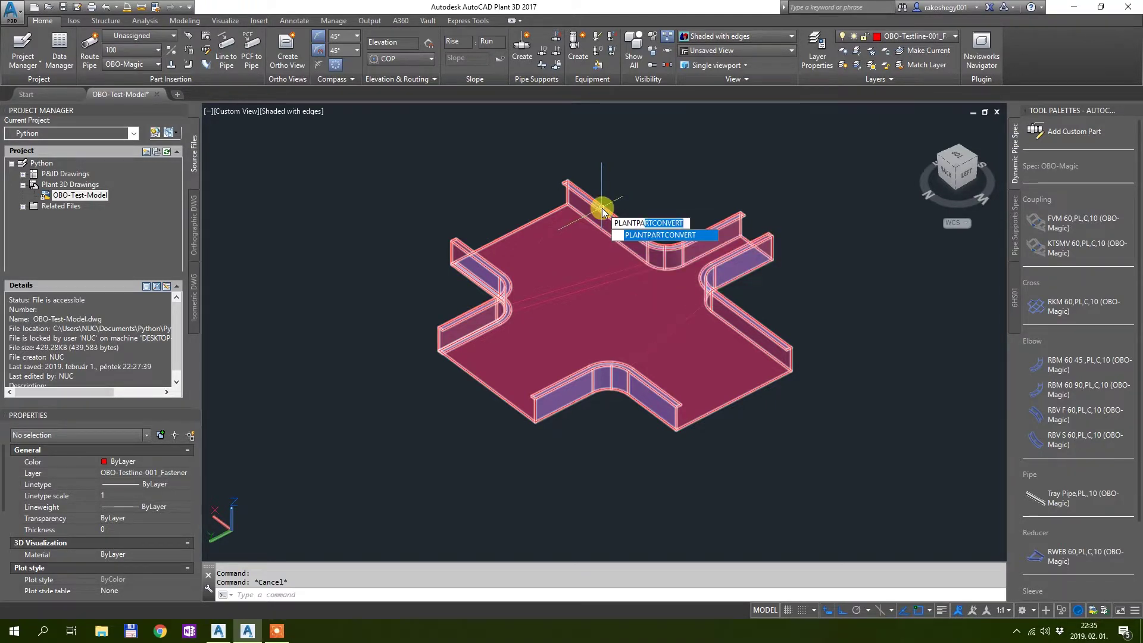
{"action": "key", "text": "Return"}
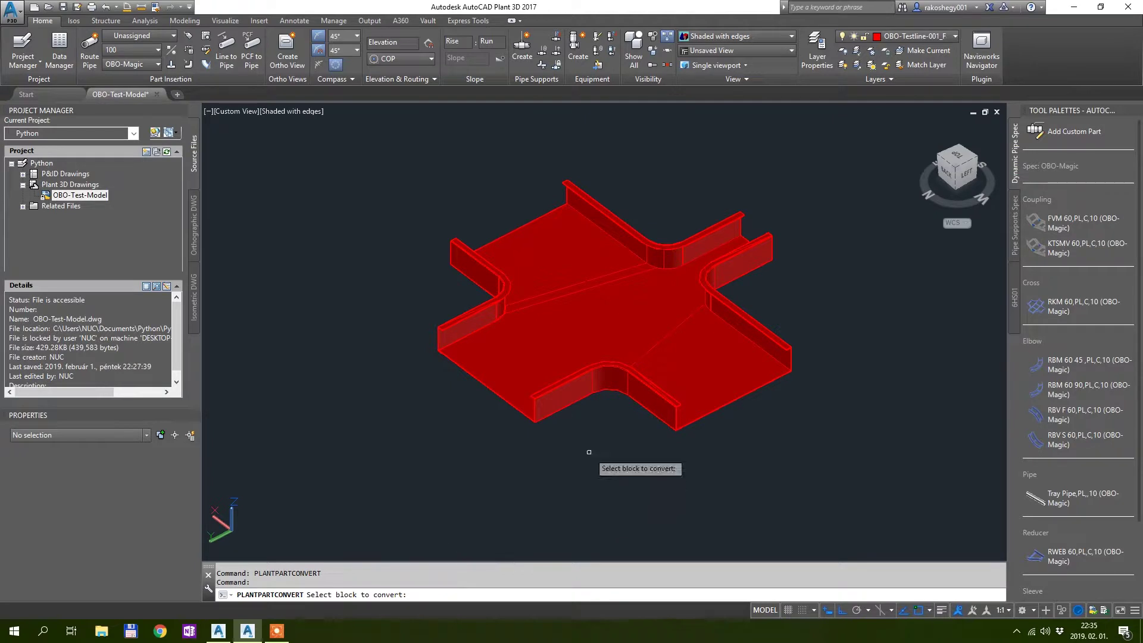
{"action": "left_click", "coordinate": [613, 390]}
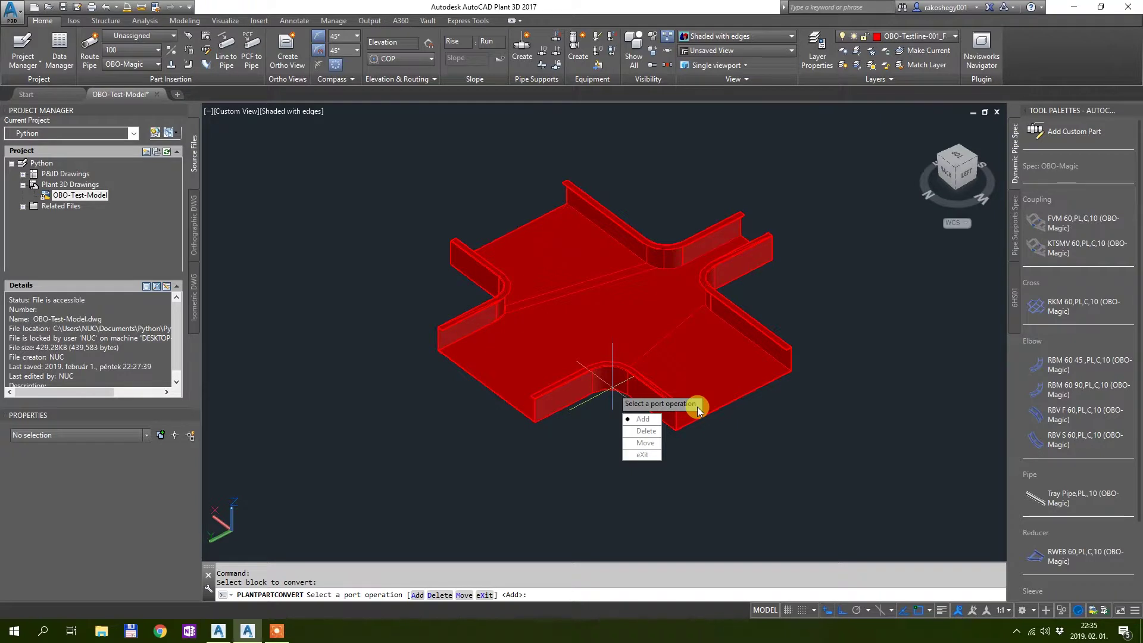
Add the first port at an arm edge's midpoint, pointing outward
{"action": "left_click", "coordinate": [649, 420]}
{"action": "scroll", "coordinate": [685, 417], "scroll_direction": "up", "scroll_amount": 10}
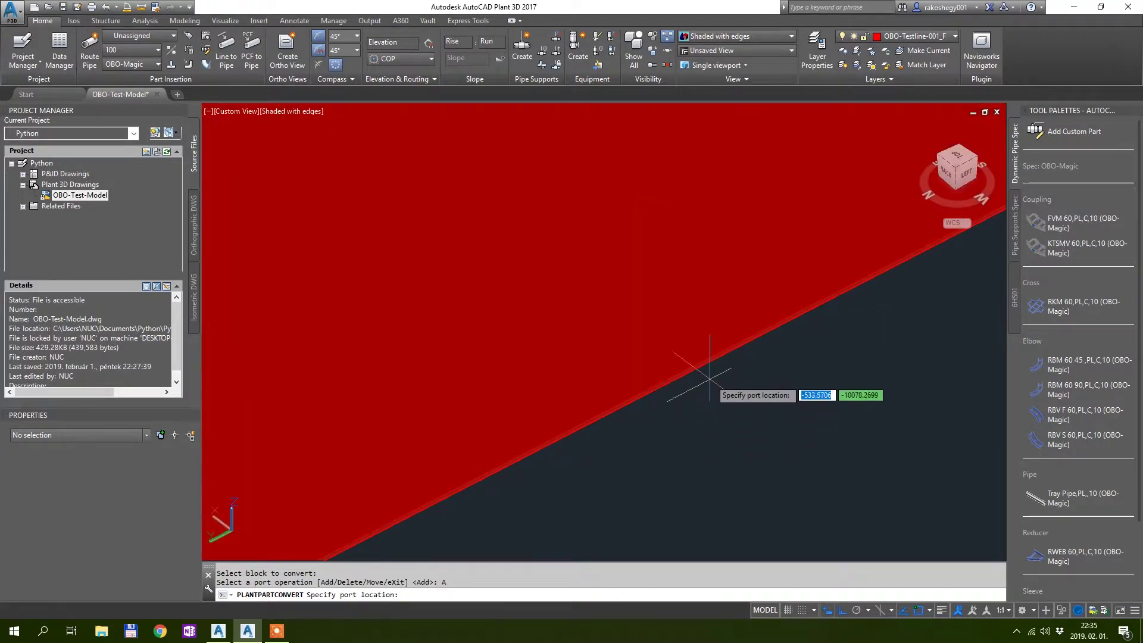
{"action": "type", "text": "mid"}
{"action": "key", "text": "Return"}
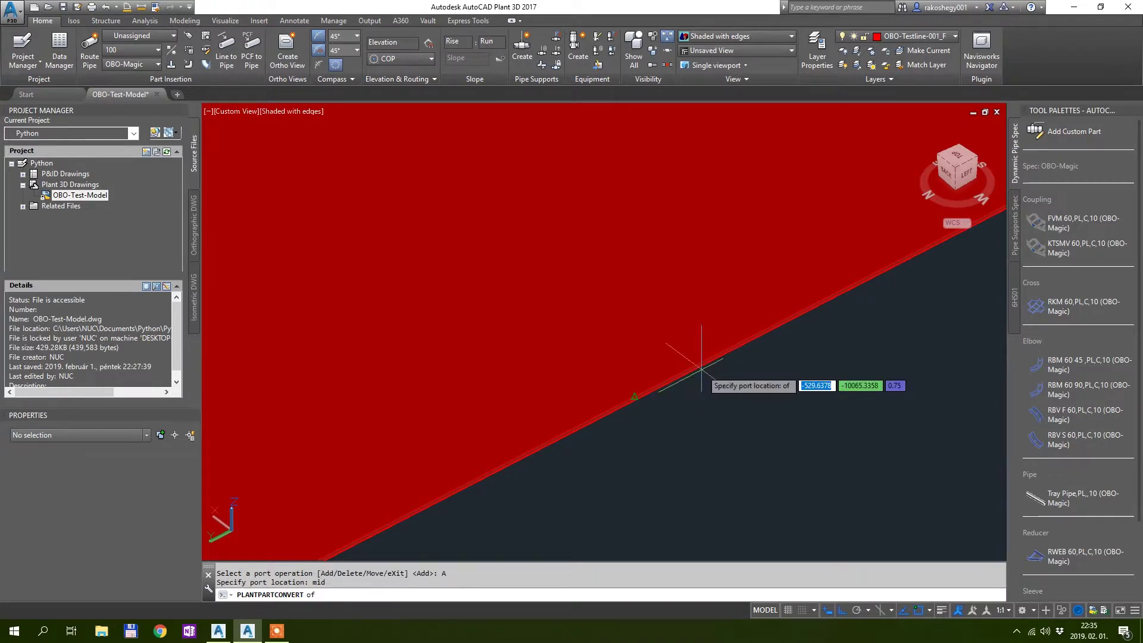
{"action": "left_click", "coordinate": [635, 400]}
{"action": "scroll", "coordinate": [655, 399], "scroll_direction": "down", "scroll_amount": 10}
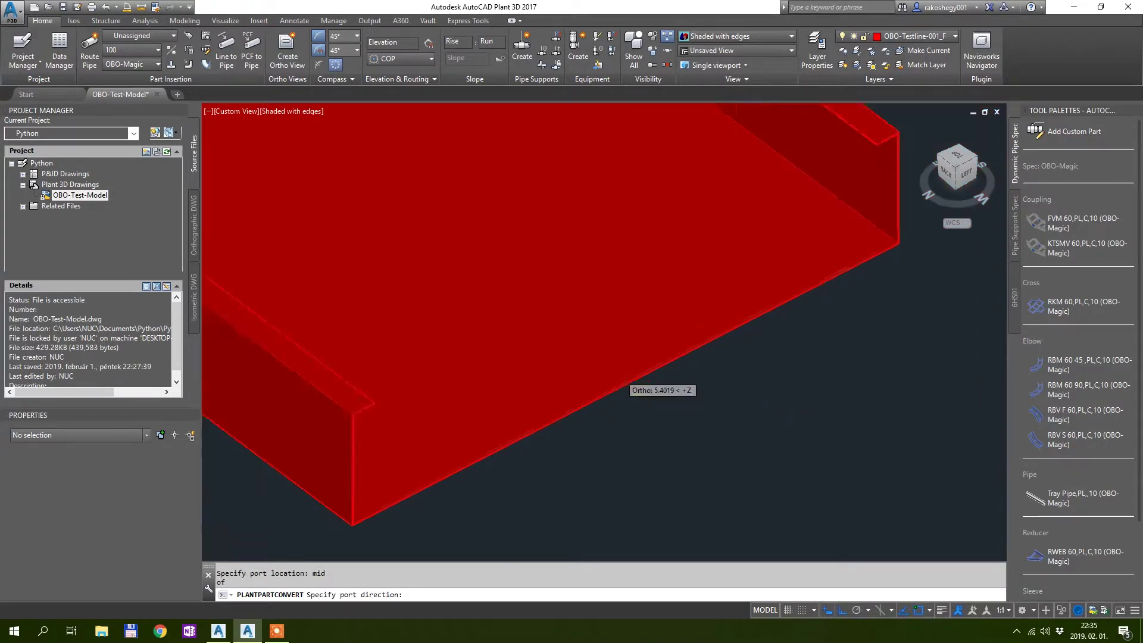
{"action": "scroll", "coordinate": [661, 395], "scroll_direction": "up", "scroll_amount": 3}
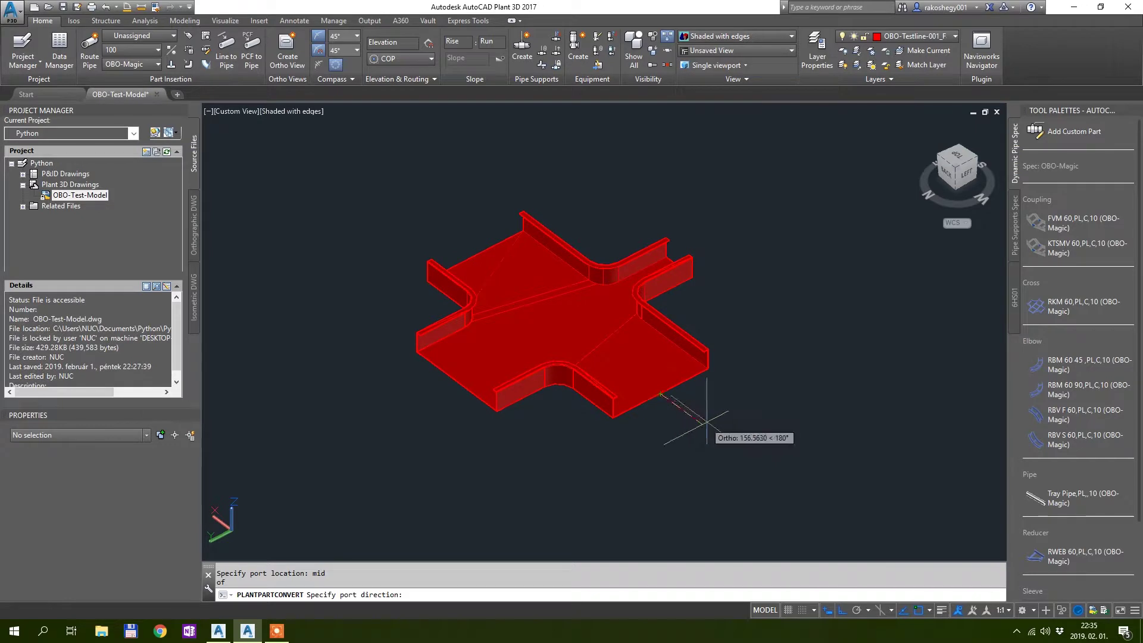
{"action": "left_click", "coordinate": [708, 420]}
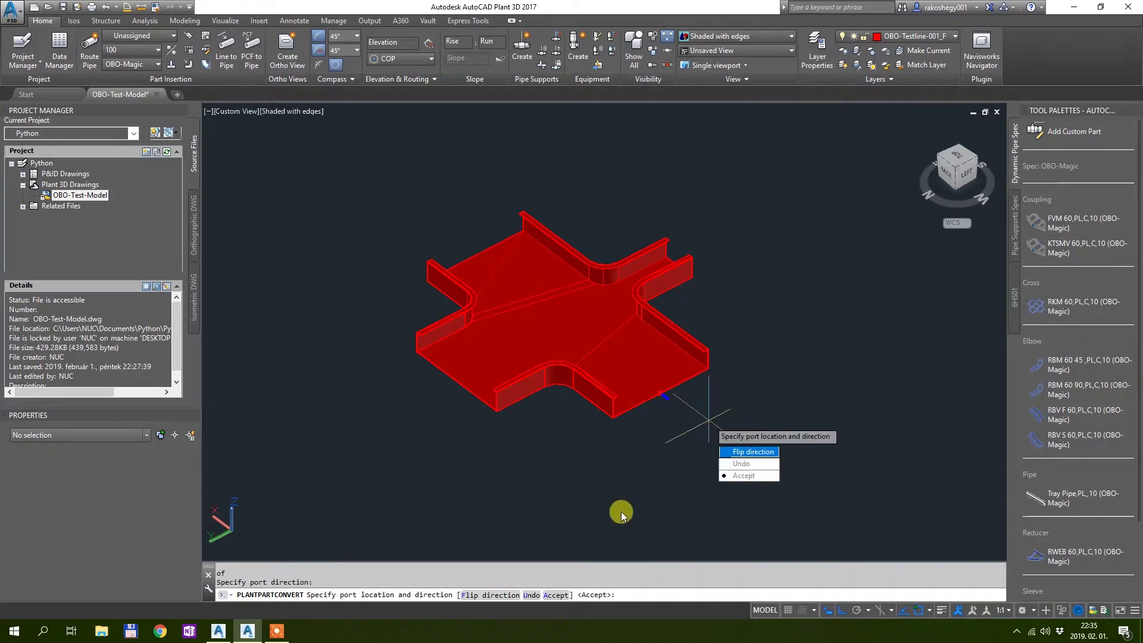
{"action": "scroll", "coordinate": [638, 364], "scroll_direction": "up", "scroll_amount": 6}
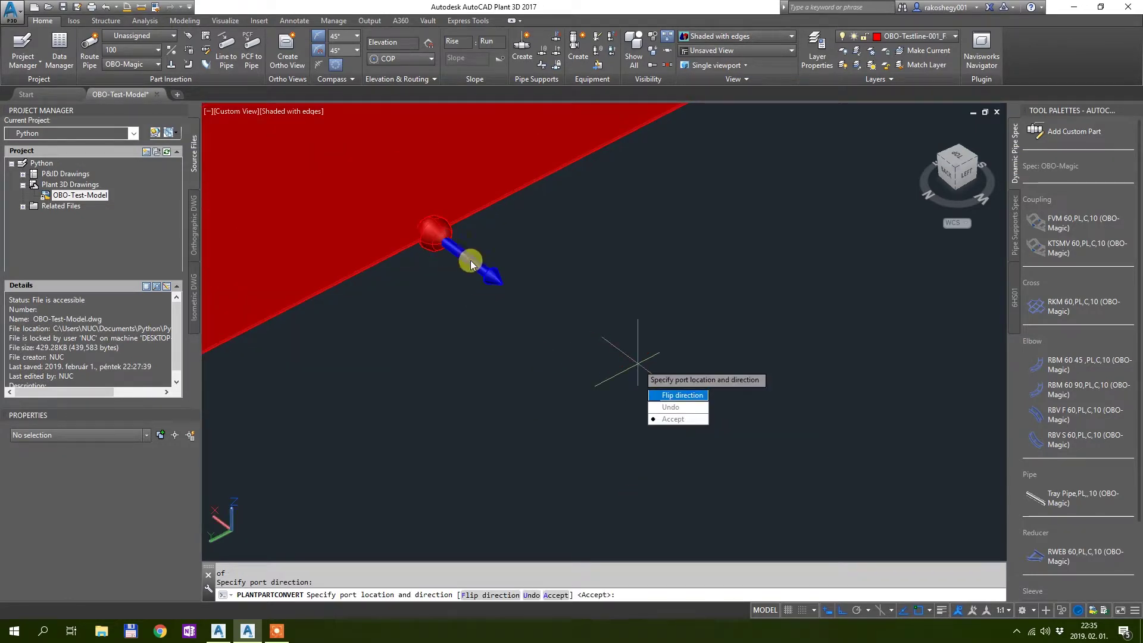
Accept the first port, then add and accept a second outward port at another end's midpoint
{"action": "left_click", "coordinate": [686, 420]}
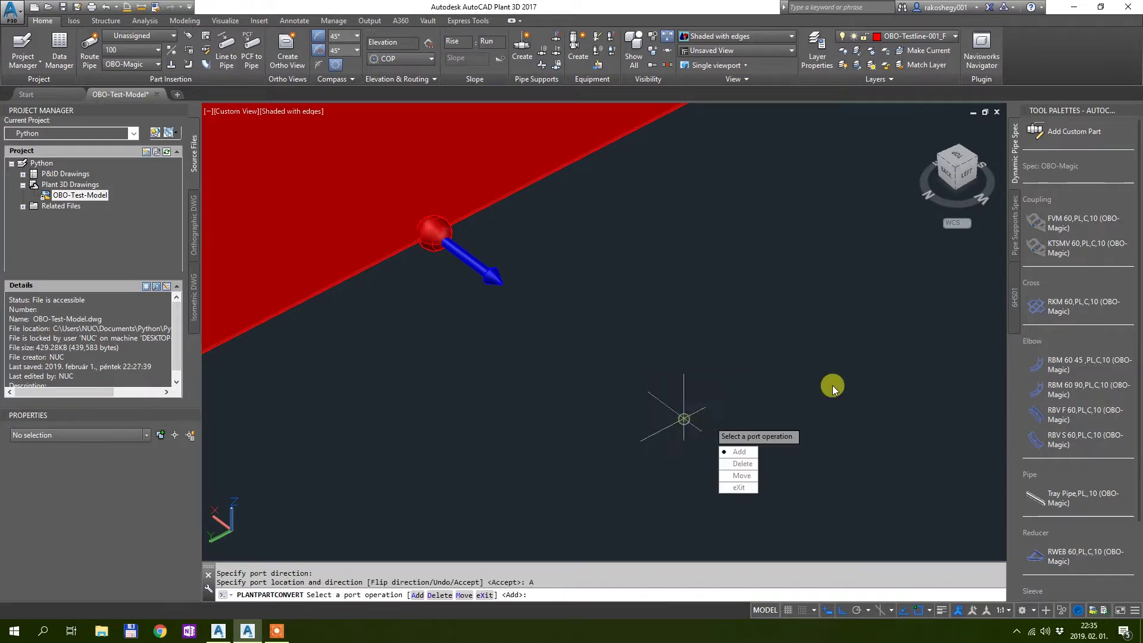
{"action": "scroll", "coordinate": [778, 439], "scroll_direction": "down", "scroll_amount": 6}
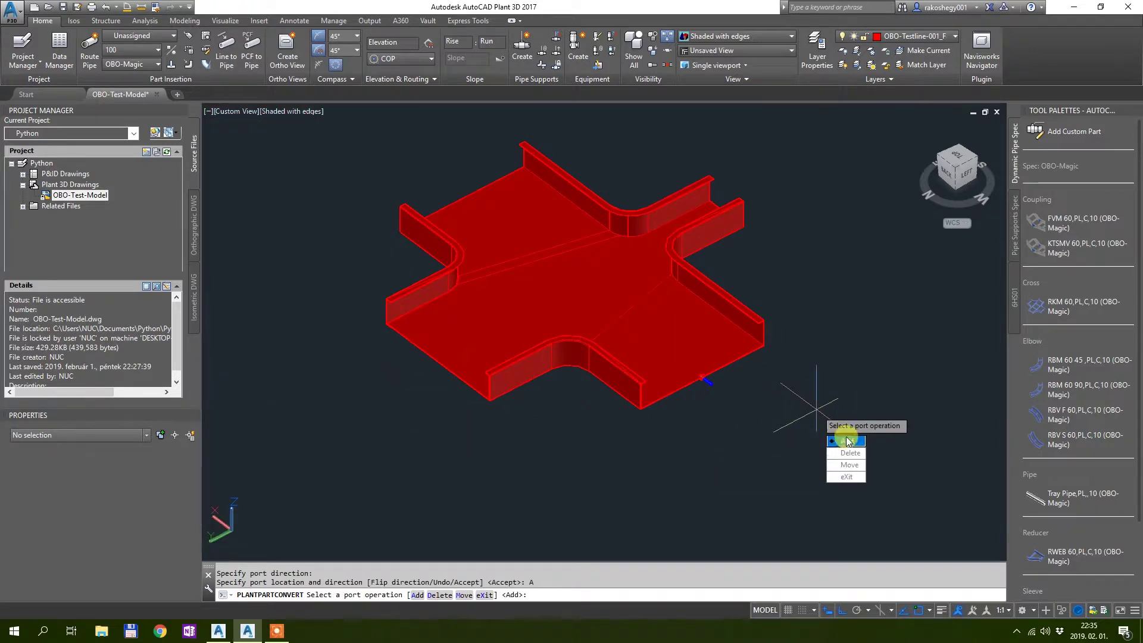
{"action": "left_click", "coordinate": [851, 442]}
{"action": "scroll", "coordinate": [485, 395], "scroll_direction": "up", "scroll_amount": 6}
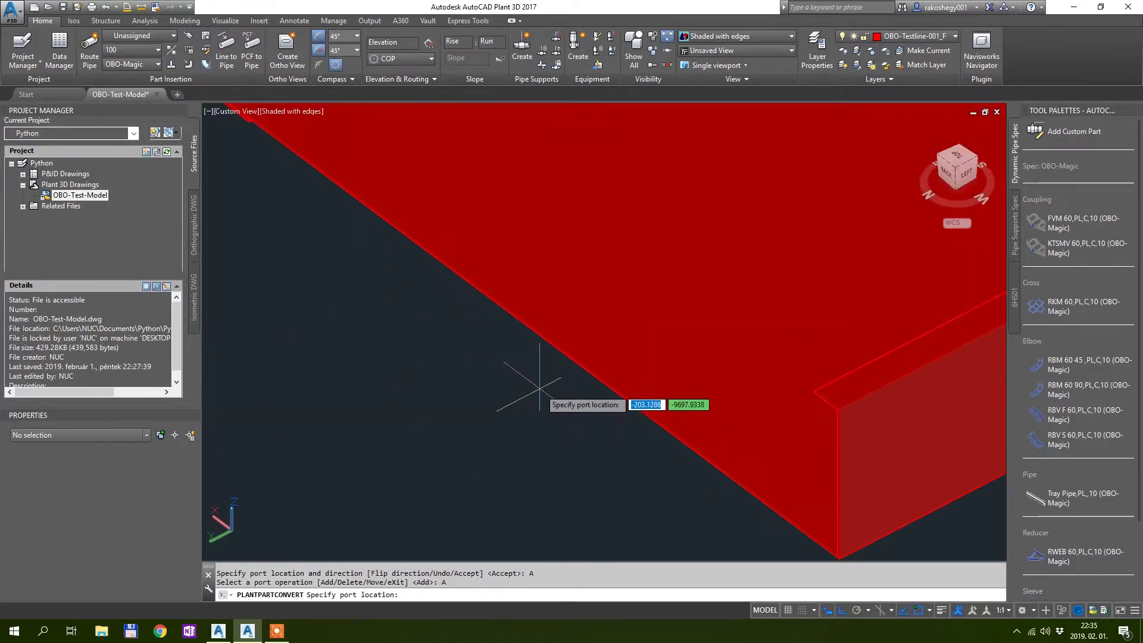
{"action": "type", "text": "mid"}
{"action": "key", "text": "Return"}
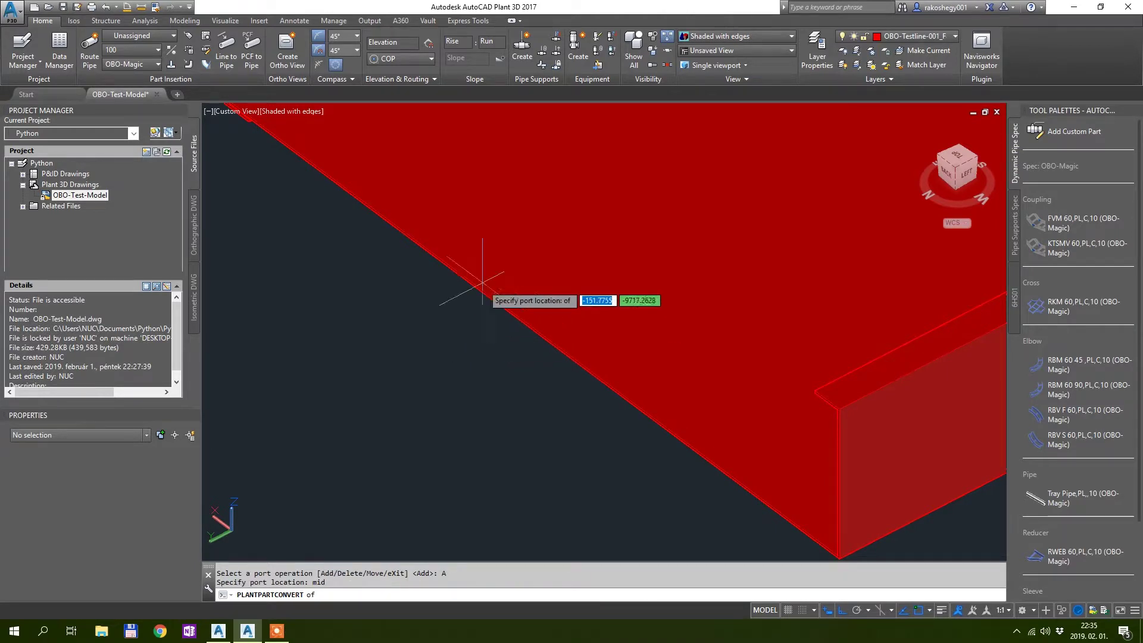
{"action": "scroll", "coordinate": [441, 286], "scroll_direction": "up", "scroll_amount": 2}
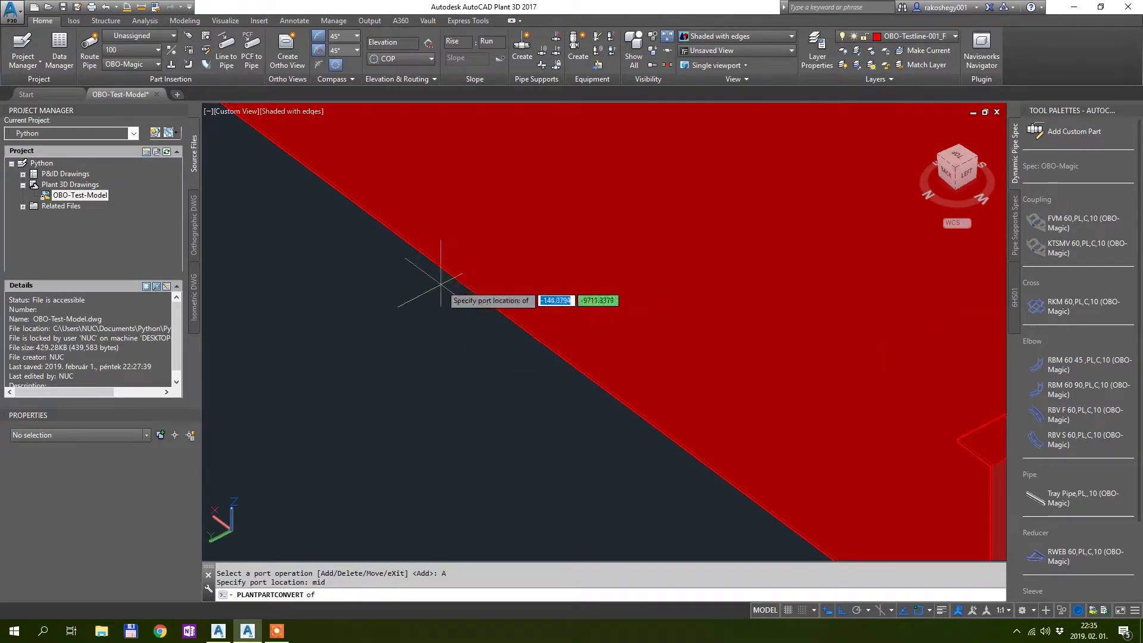
{"action": "left_click", "coordinate": [560, 359]}
{"action": "scroll", "coordinate": [560, 363], "scroll_direction": "down", "scroll_amount": 3}
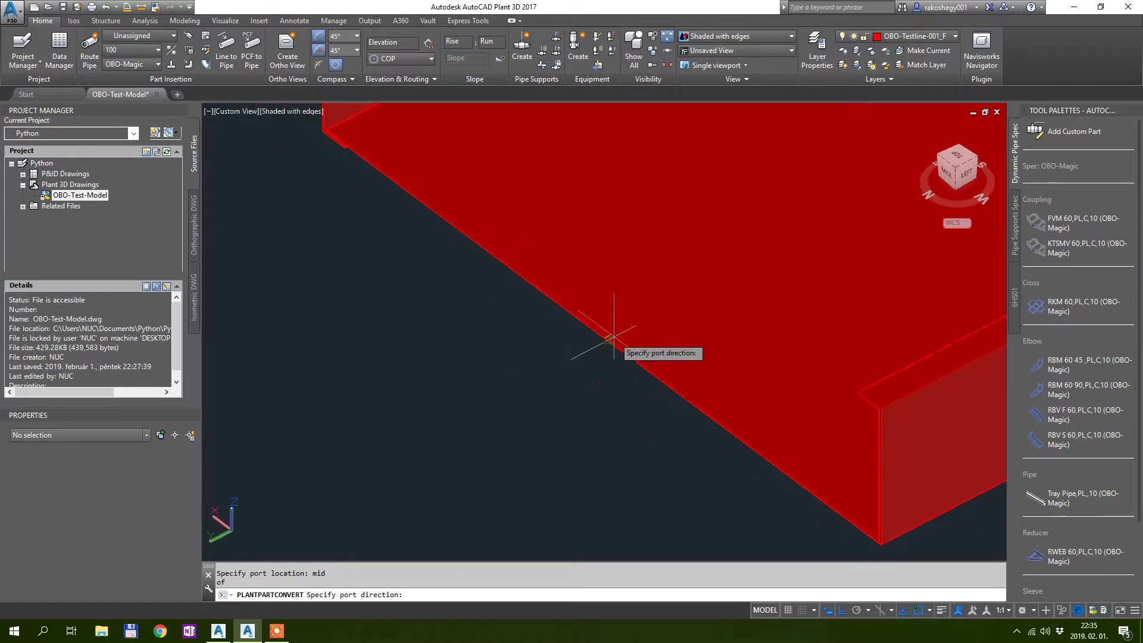
{"action": "left_click", "coordinate": [546, 385]}
{"action": "right_click", "coordinate": [547, 383]}
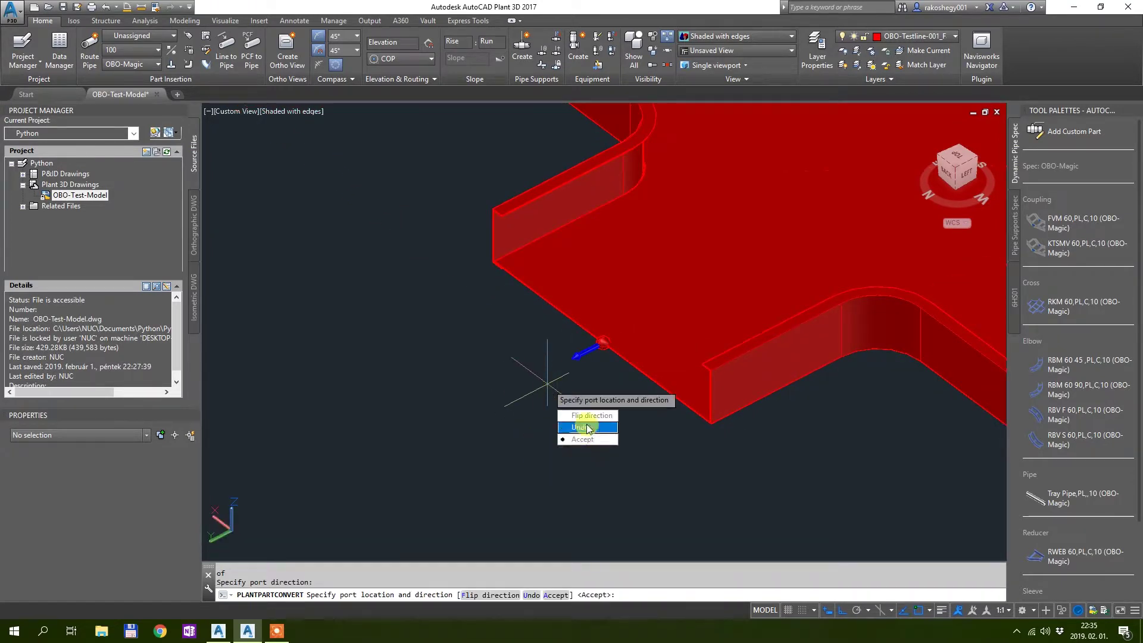
{"action": "left_click", "coordinate": [587, 439]}
Add a third port at the back end's edge midpoint, pointing outward
{"action": "type", "text": "a"}
{"action": "key", "text": "Return"}
{"action": "scroll", "coordinate": [608, 277], "scroll_direction": "down", "scroll_amount": 4}
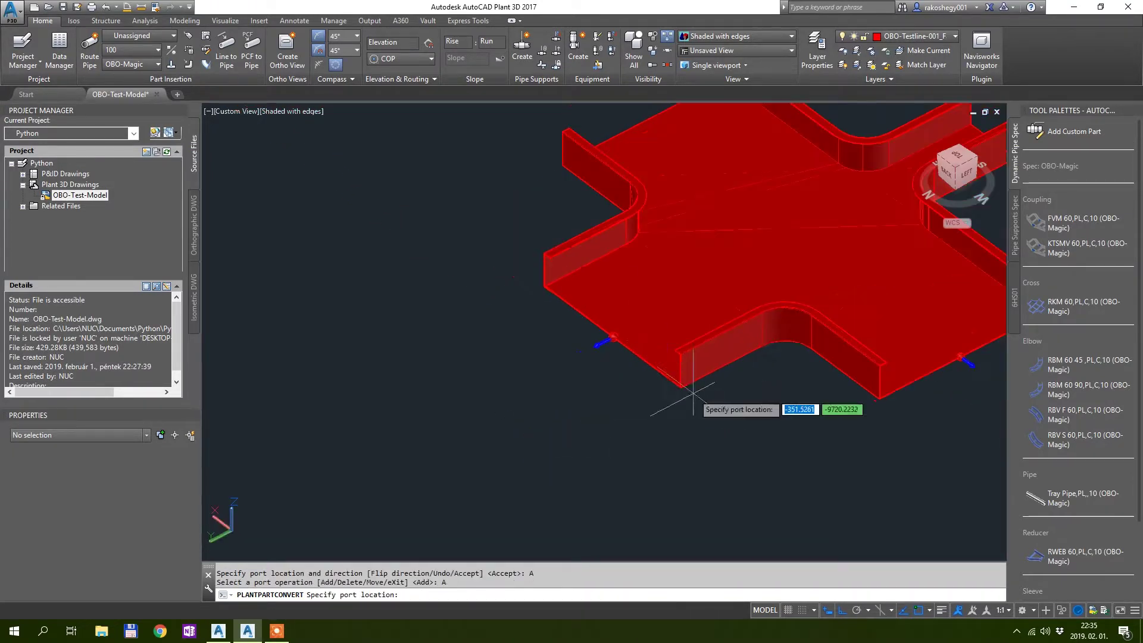
{"action": "middle_click_drag", "start_coordinate": [608, 277], "coordinate": [755, 242], "text": "shift"}
{"action": "scroll", "coordinate": [543, 306], "scroll_direction": "up", "scroll_amount": 5}
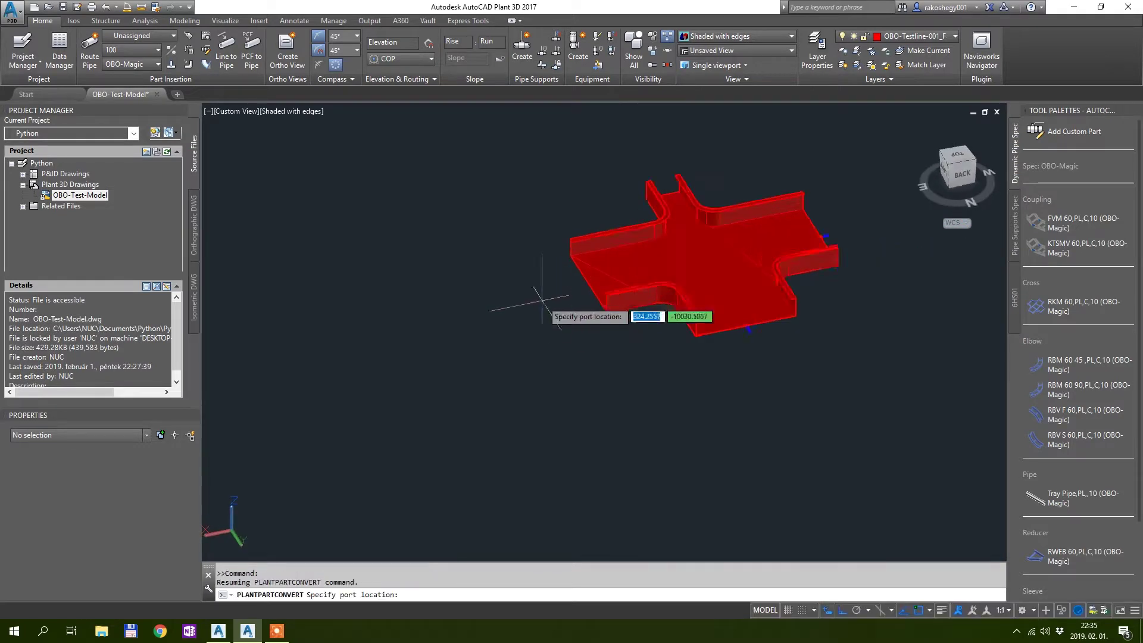
{"action": "scroll", "coordinate": [575, 290], "scroll_direction": "up", "scroll_amount": 6}
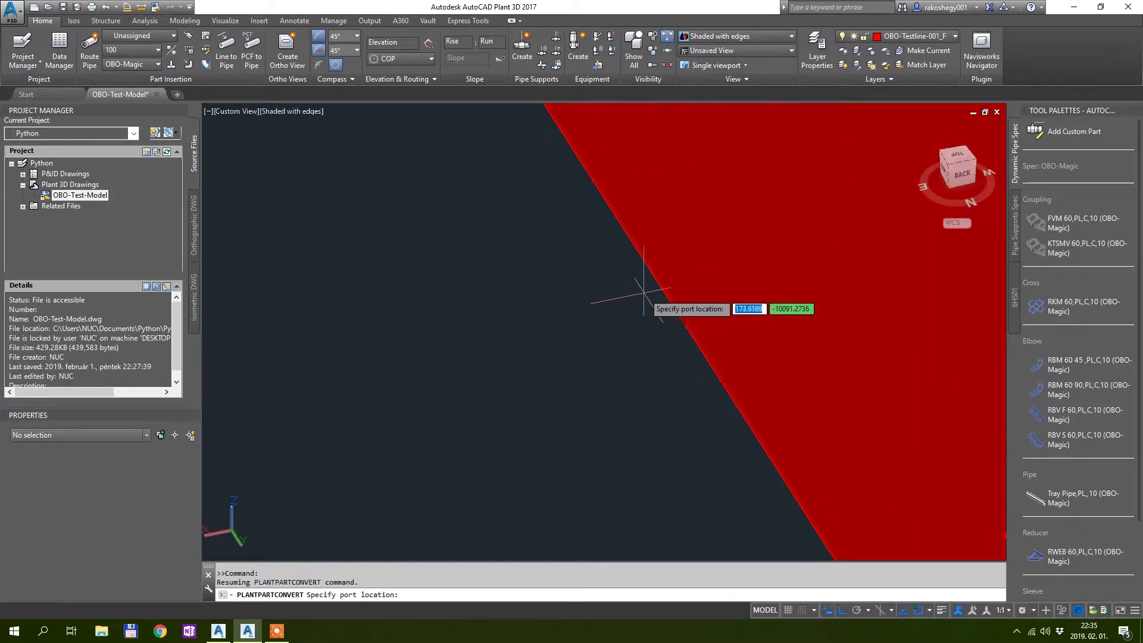
{"action": "type", "text": "mid"}
{"action": "key", "text": "Return"}
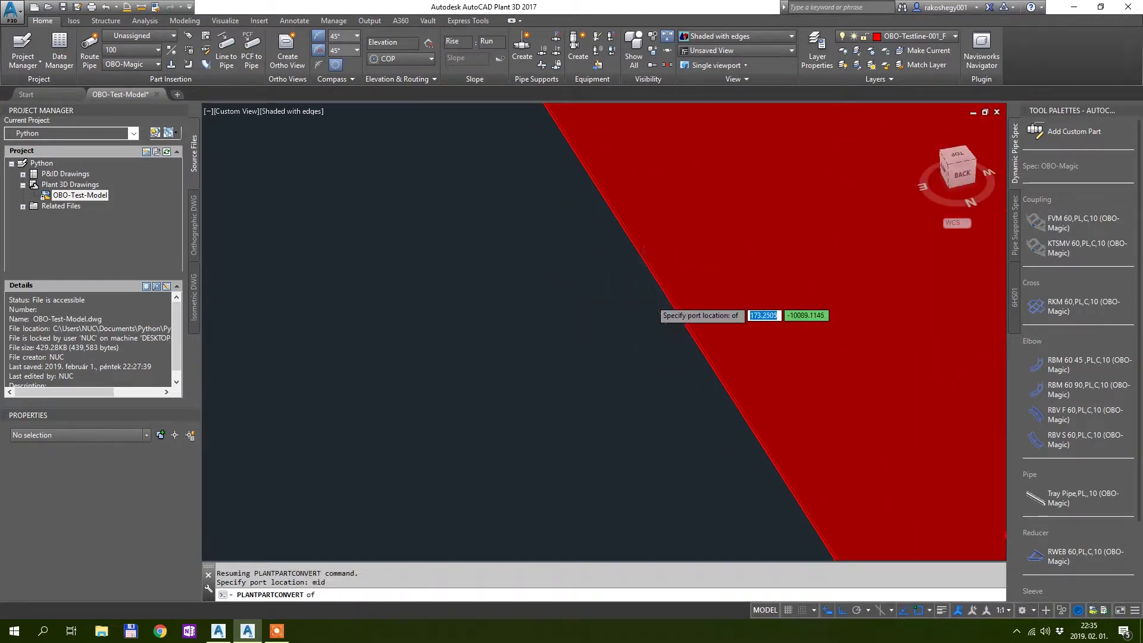
{"action": "scroll", "coordinate": [580, 301], "scroll_direction": "up", "scroll_amount": 1}
{"action": "left_click", "coordinate": [774, 464]}
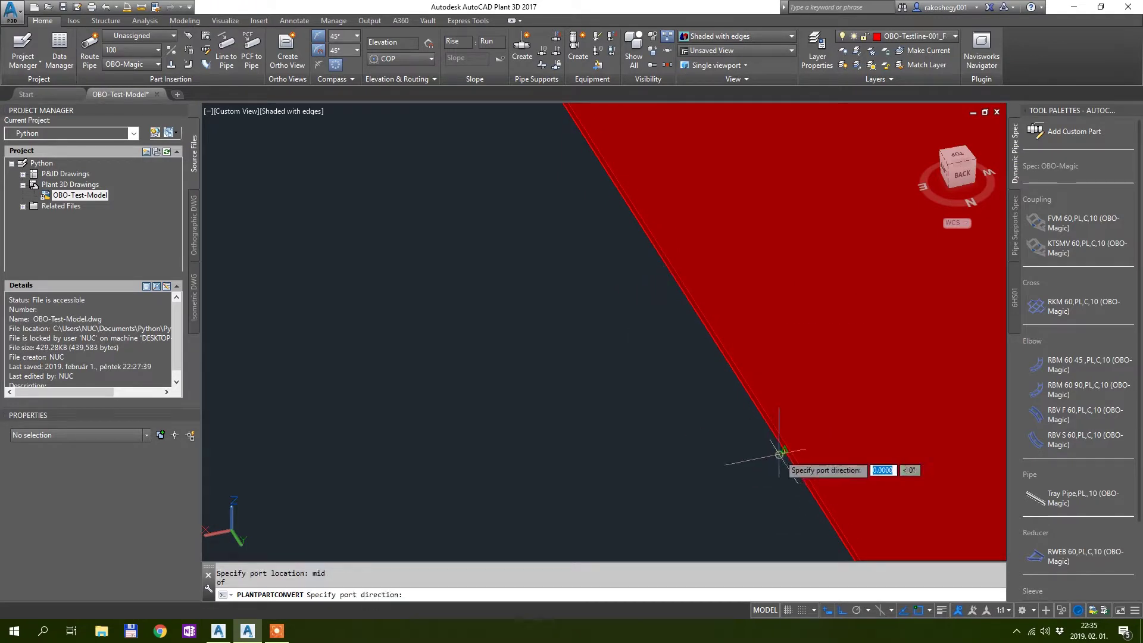
{"action": "scroll", "coordinate": [610, 436], "scroll_direction": "down", "scroll_amount": 2}
{"action": "left_click", "coordinate": [610, 433]}
{"action": "scroll", "coordinate": [506, 441], "scroll_direction": "down", "scroll_amount": 3}
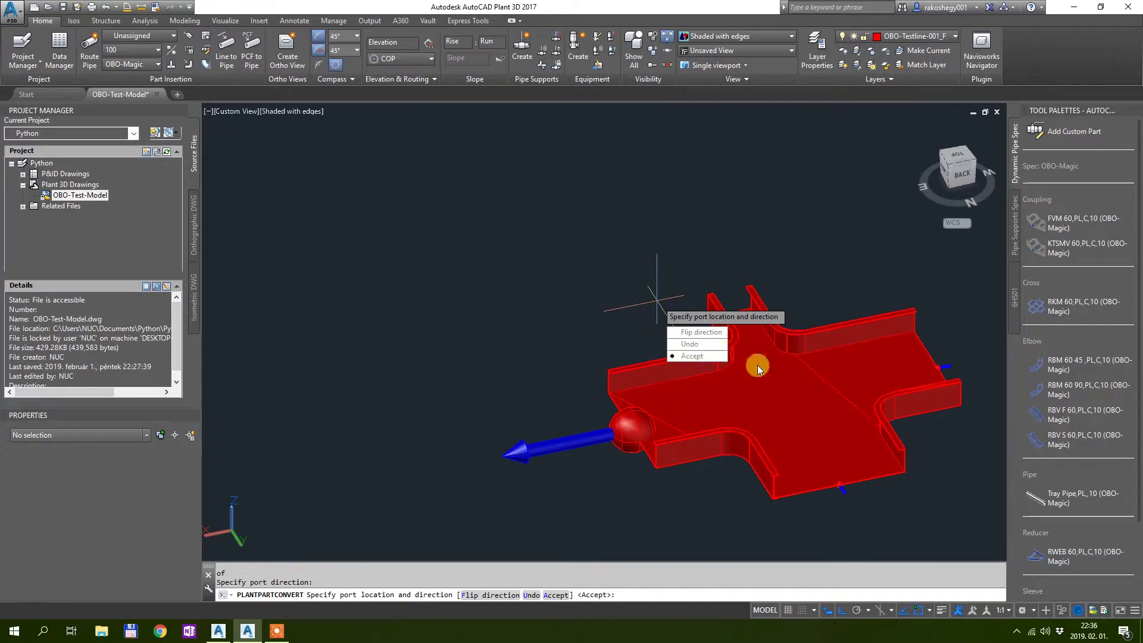
Accept the third port and place the fourth at the remaining end's midpoint, pointing outward
{"action": "left_click", "coordinate": [691, 357]}
{"action": "middle_click_drag", "start_coordinate": [588, 381], "coordinate": [837, 370], "text": "shift"}
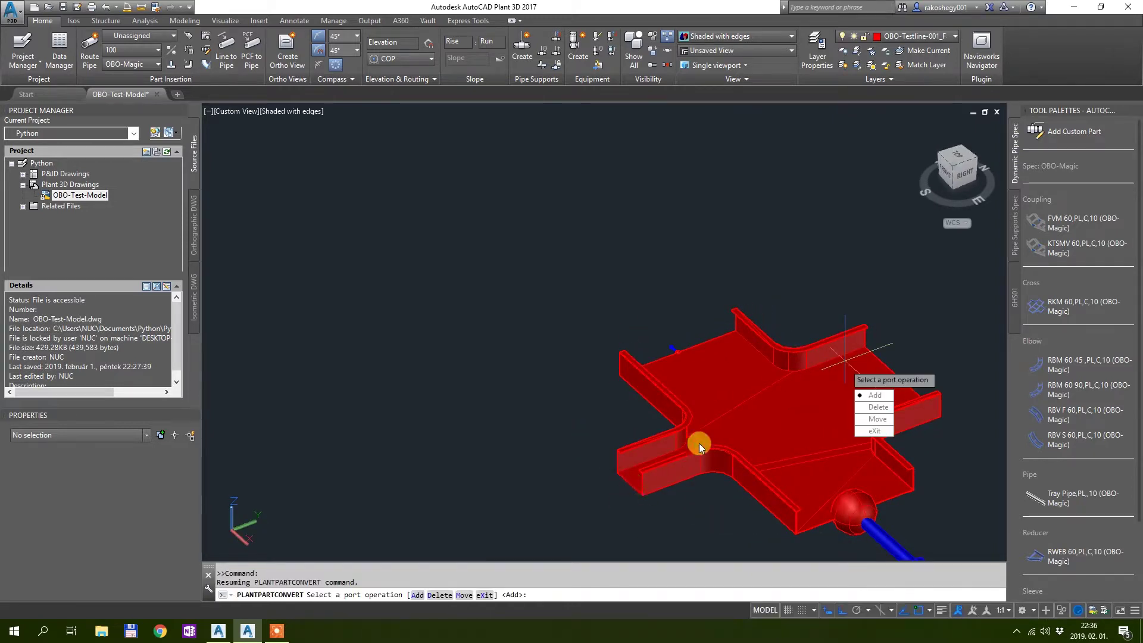
{"action": "left_click", "coordinate": [859, 397]}
{"action": "scroll", "coordinate": [687, 360], "scroll_direction": "up", "scroll_amount": 6}
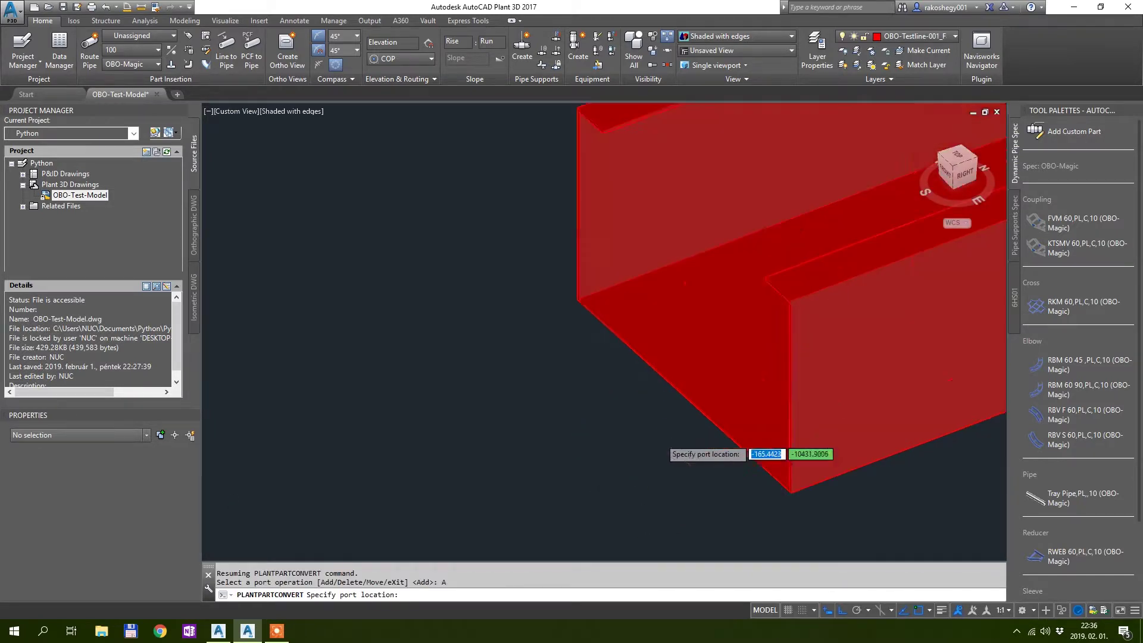
{"action": "type", "text": "mid"}
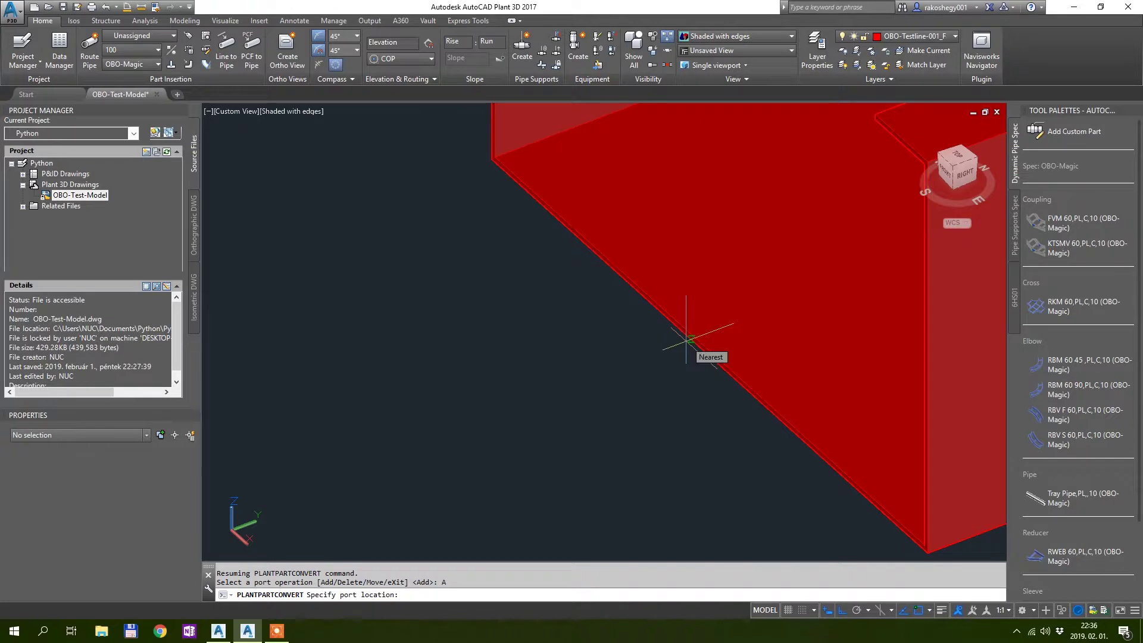
{"action": "key", "text": "Return"}
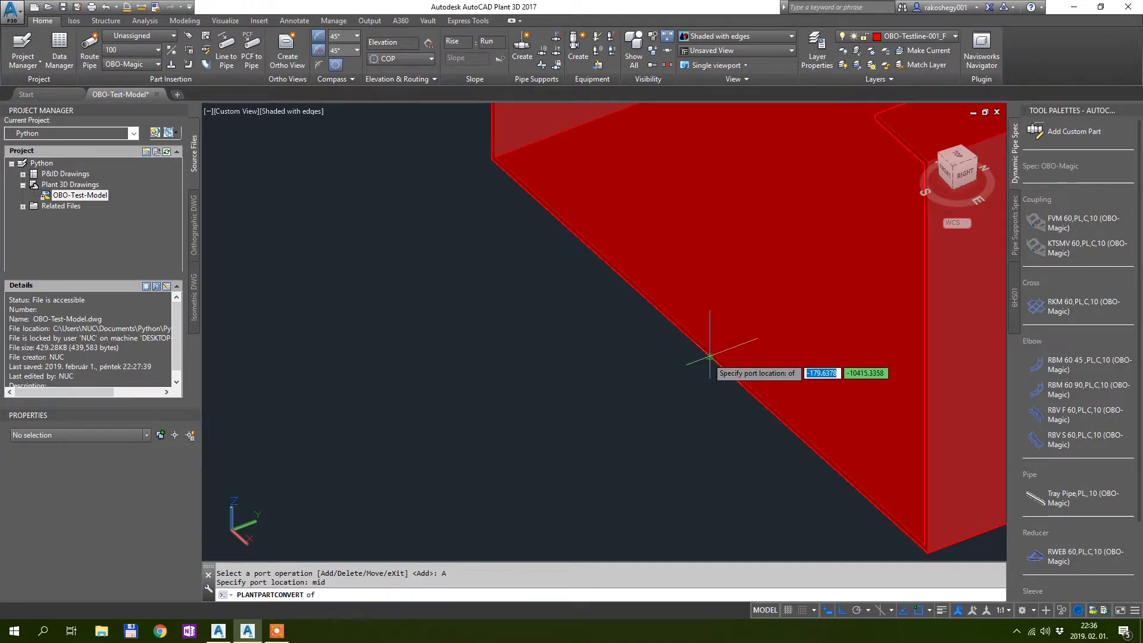
{"action": "left_click", "coordinate": [694, 354]}
{"action": "left_click", "coordinate": [543, 436]}
{"action": "left_click", "coordinate": [665, 455]}
{"action": "scroll", "coordinate": [567, 390], "scroll_direction": "down", "scroll_amount": 3}
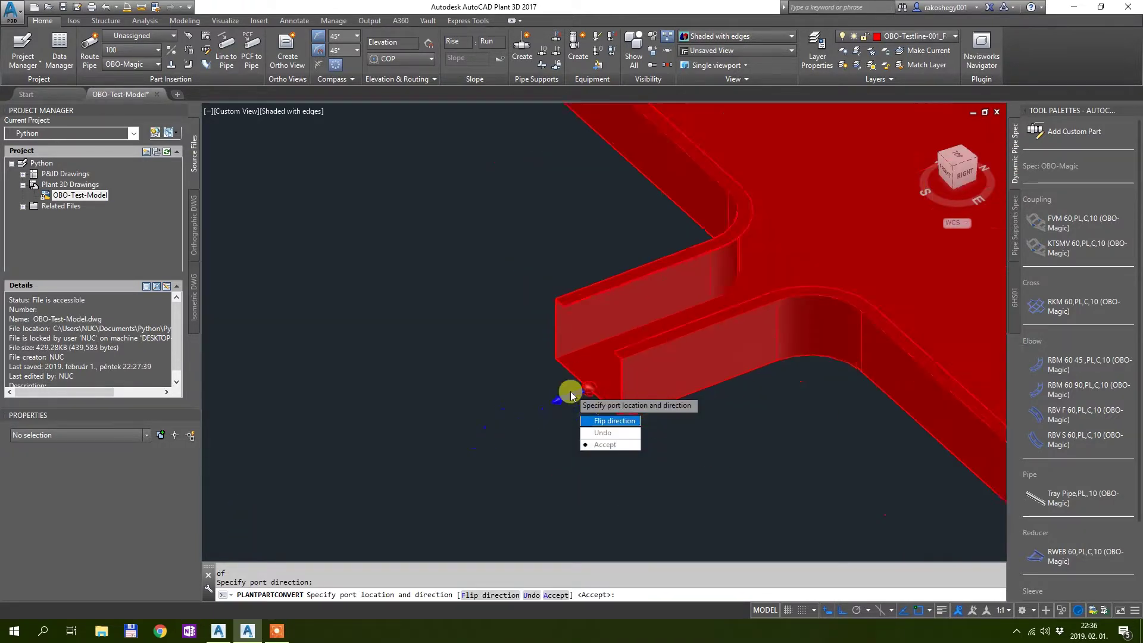
Accept the last port and exit PLANTPARTCONVERT
{"action": "left_click", "coordinate": [623, 456]}
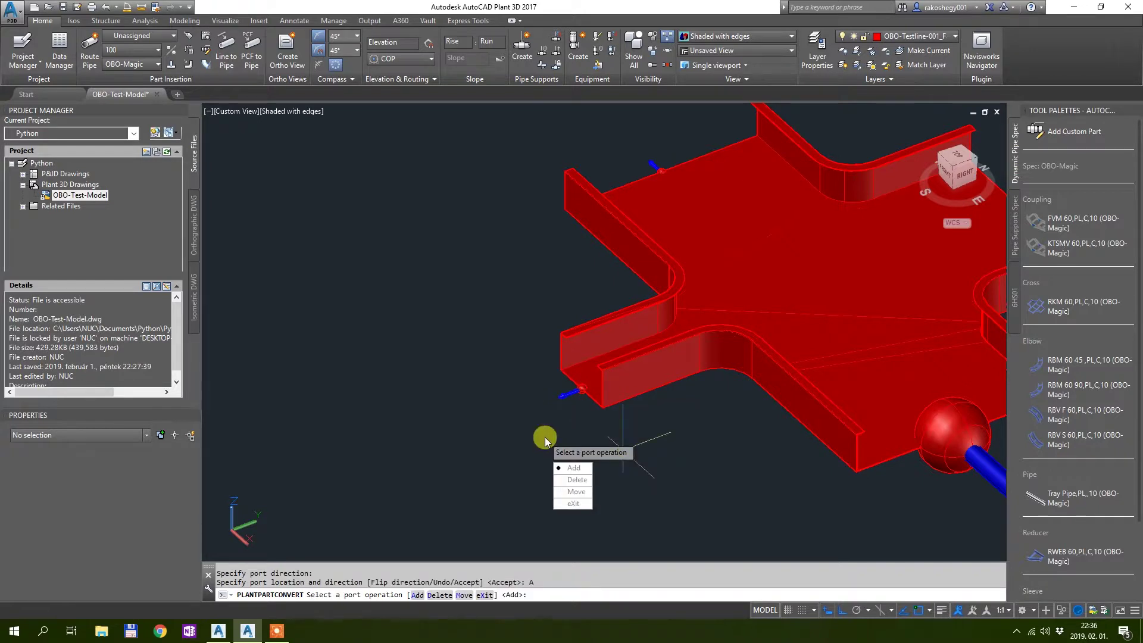
{"action": "scroll", "coordinate": [715, 366], "scroll_direction": "down", "scroll_amount": 3}
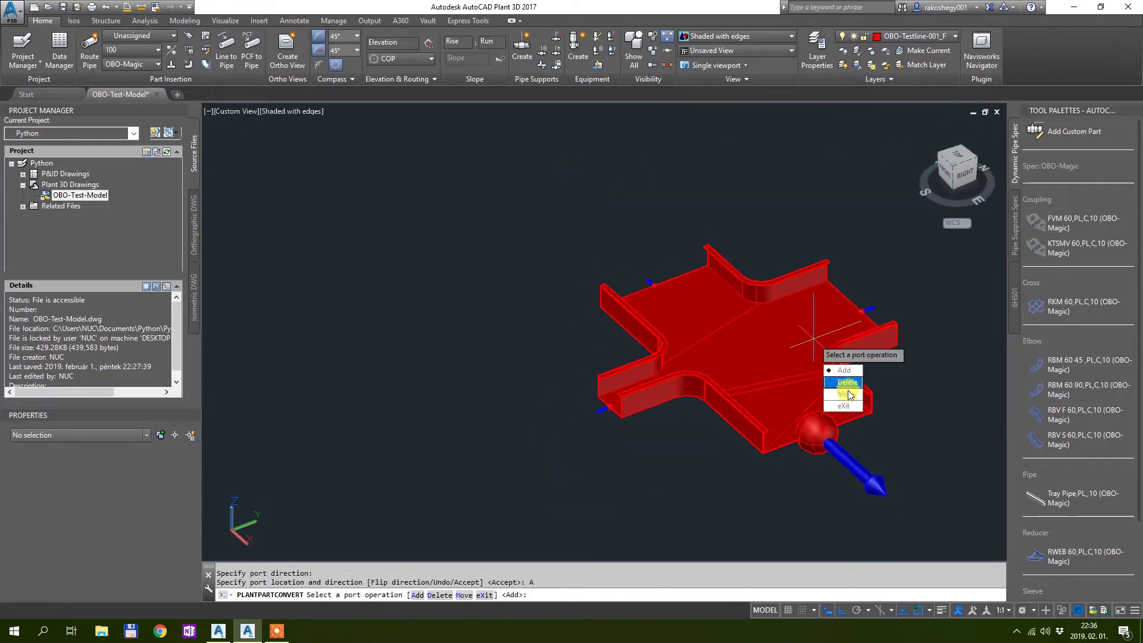
{"action": "left_click", "coordinate": [855, 406]}
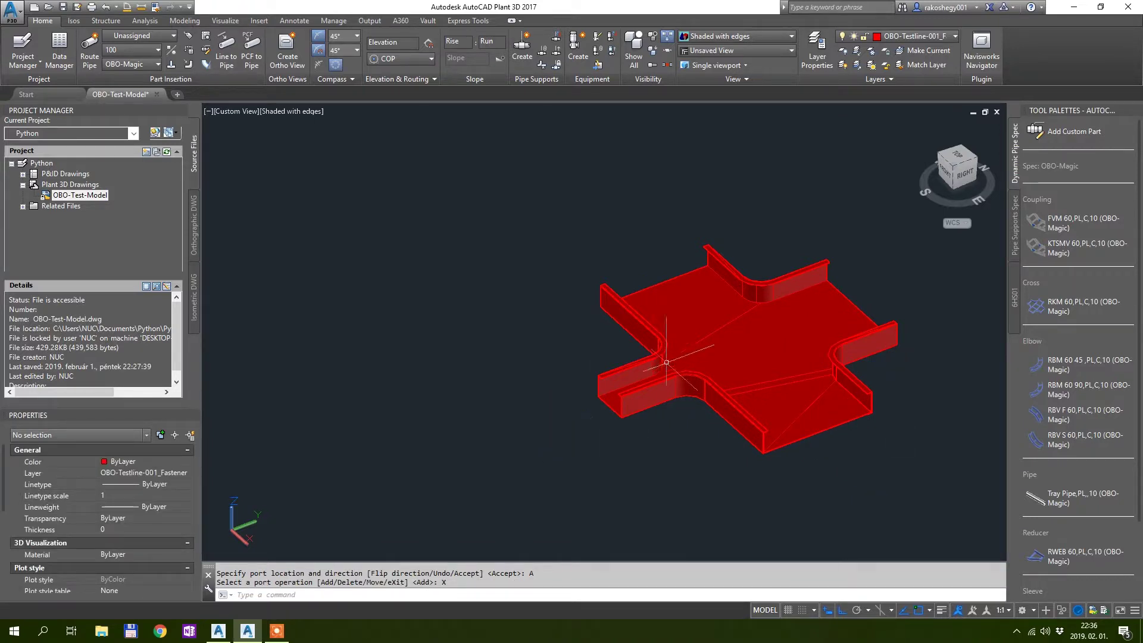
{"action": "middle_click_drag", "start_coordinate": [666, 362], "coordinate": [619, 344], "text": "shift"}
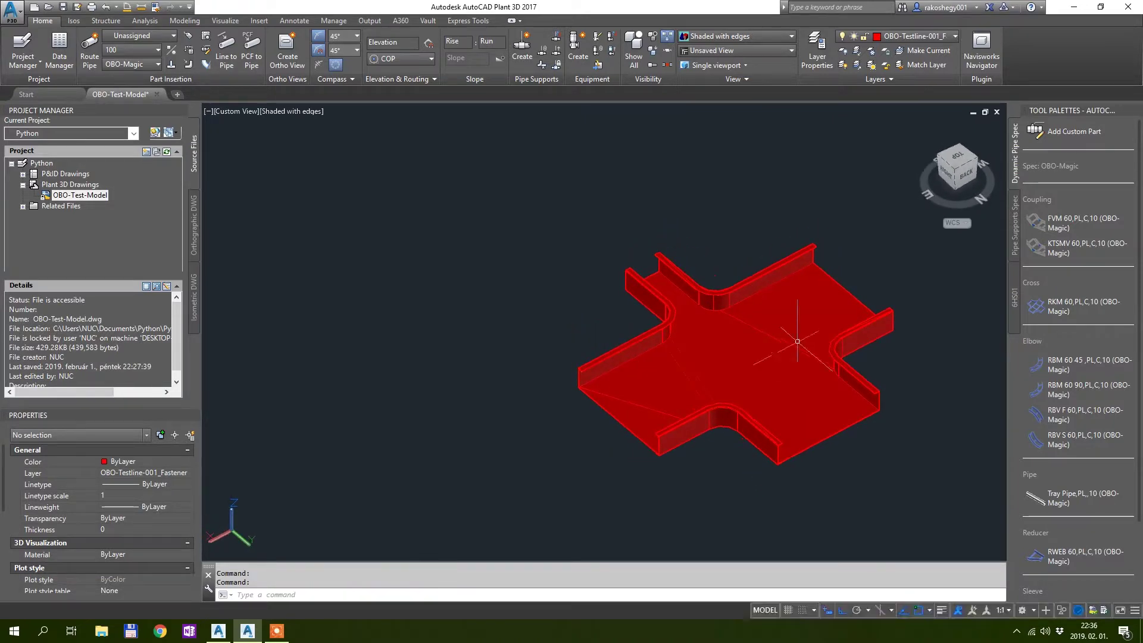
Save OBO-Test-Model and switch to the Spec Editor showing the OBO-Magic spec
{"action": "middle_click_drag", "start_coordinate": [797, 341], "coordinate": [721, 343]}
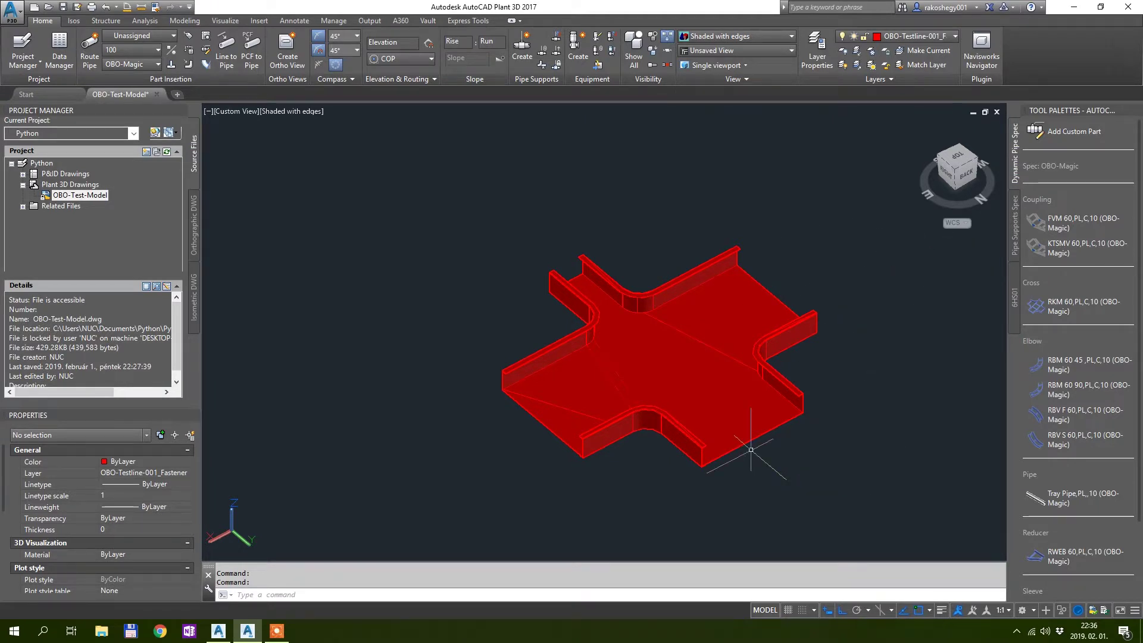
{"action": "key", "text": "ctrl+s"}
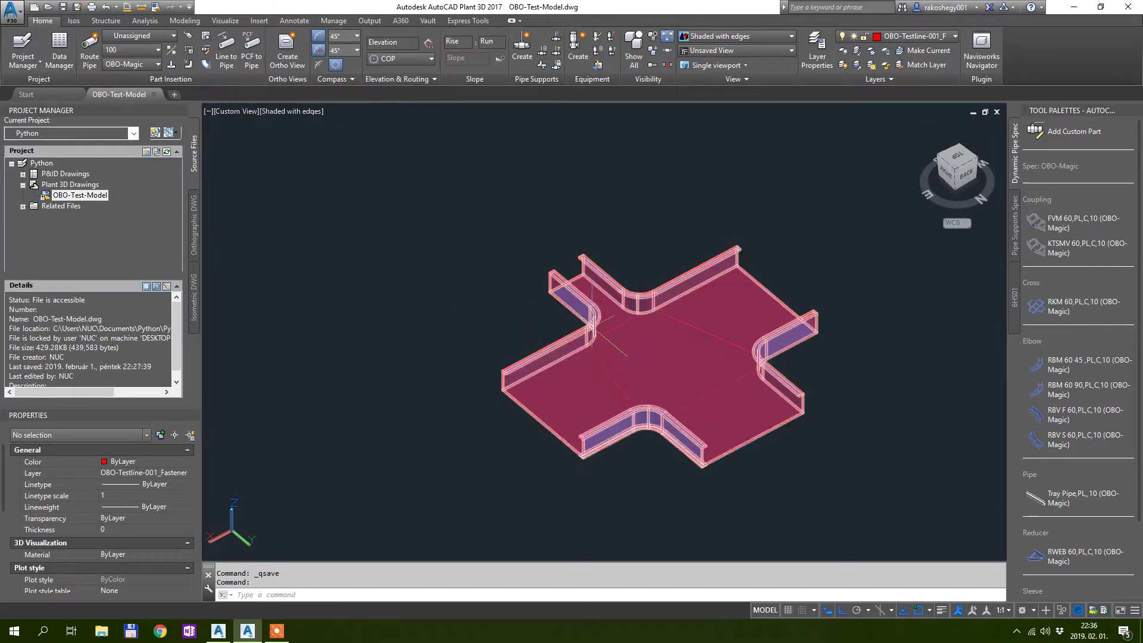
{"action": "middle_click_drag", "start_coordinate": [591, 324], "coordinate": [568, 305]}
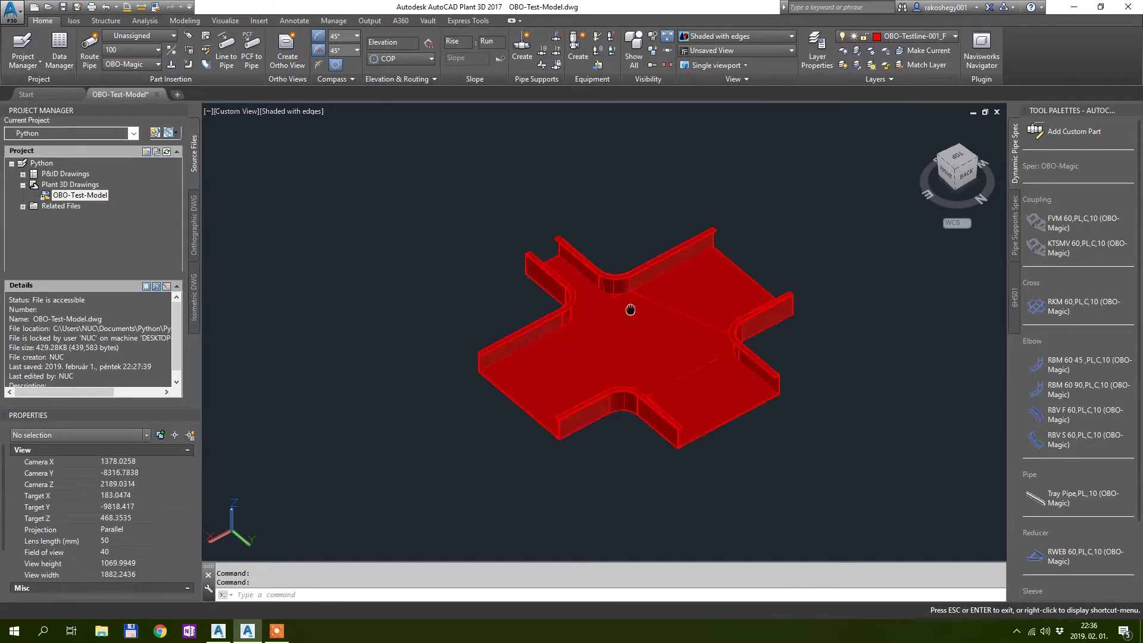
{"action": "left_click", "coordinate": [219, 632]}
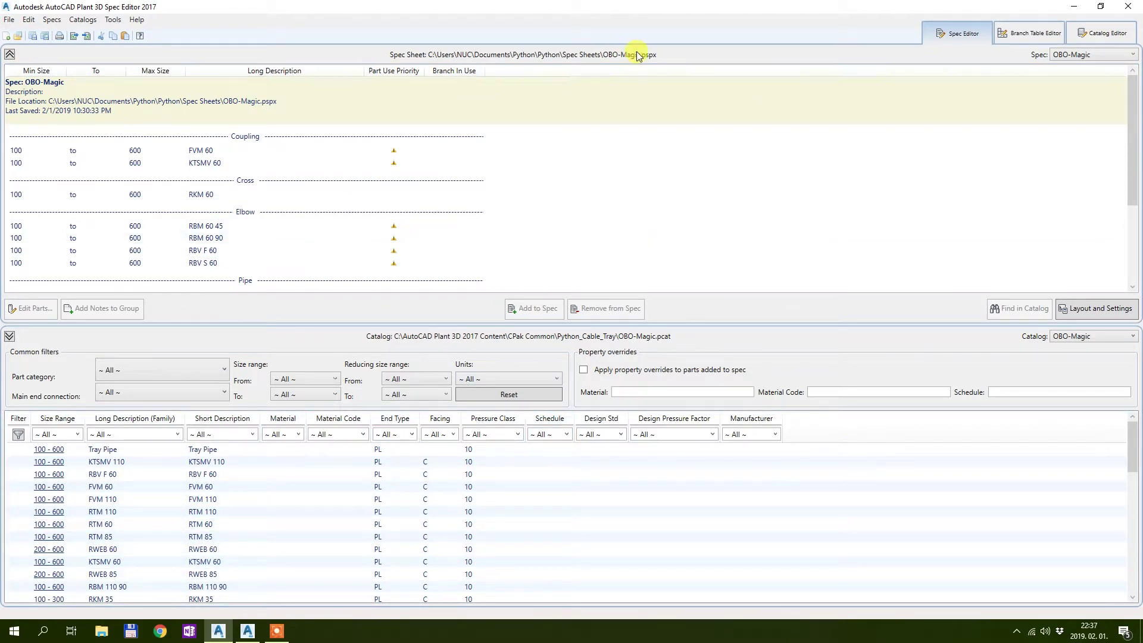
Go to the Catalog Editor and launch Create New Component
{"action": "left_click", "coordinate": [1107, 34]}
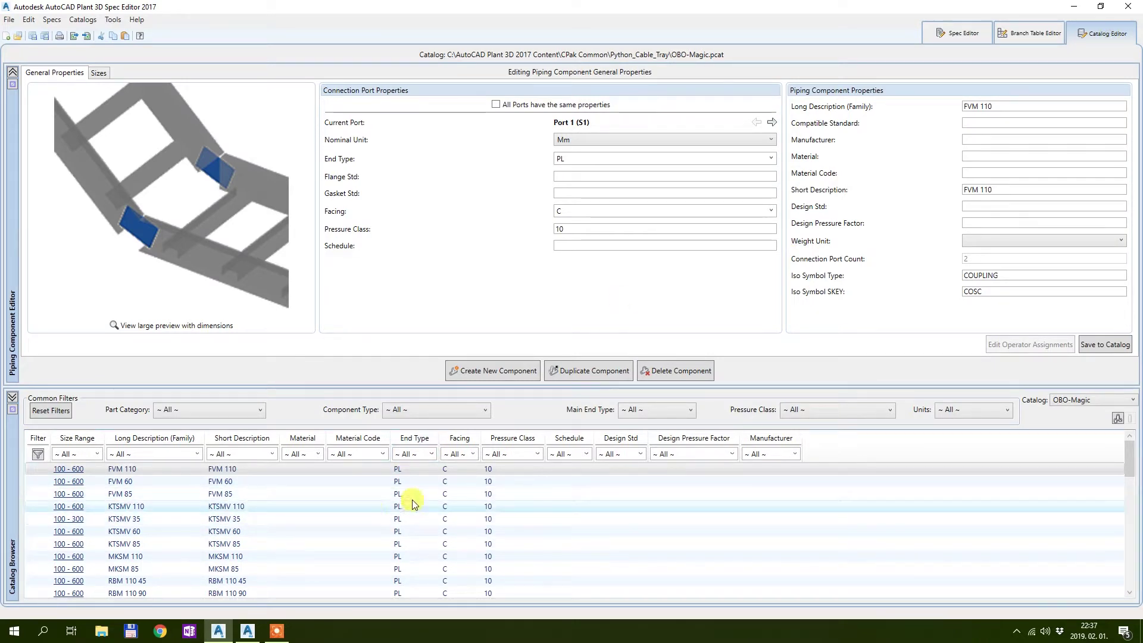
{"action": "left_click", "coordinate": [487, 371]}
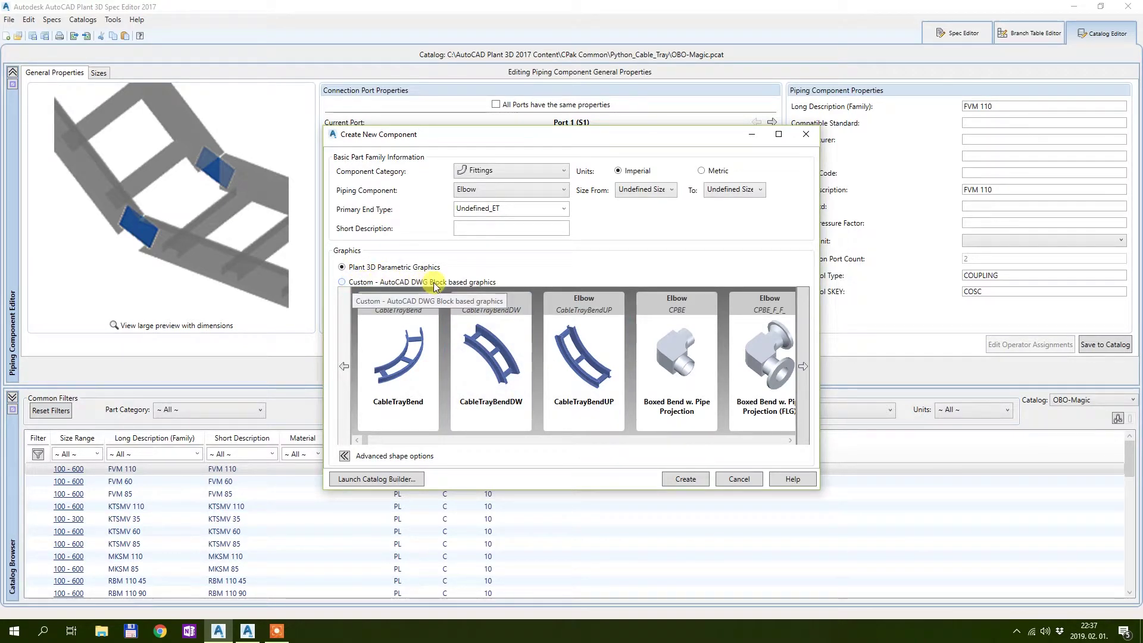
Choose custom AutoCAD DWG block graphics, four ports and the Cross component type
{"action": "left_click", "coordinate": [468, 284]}
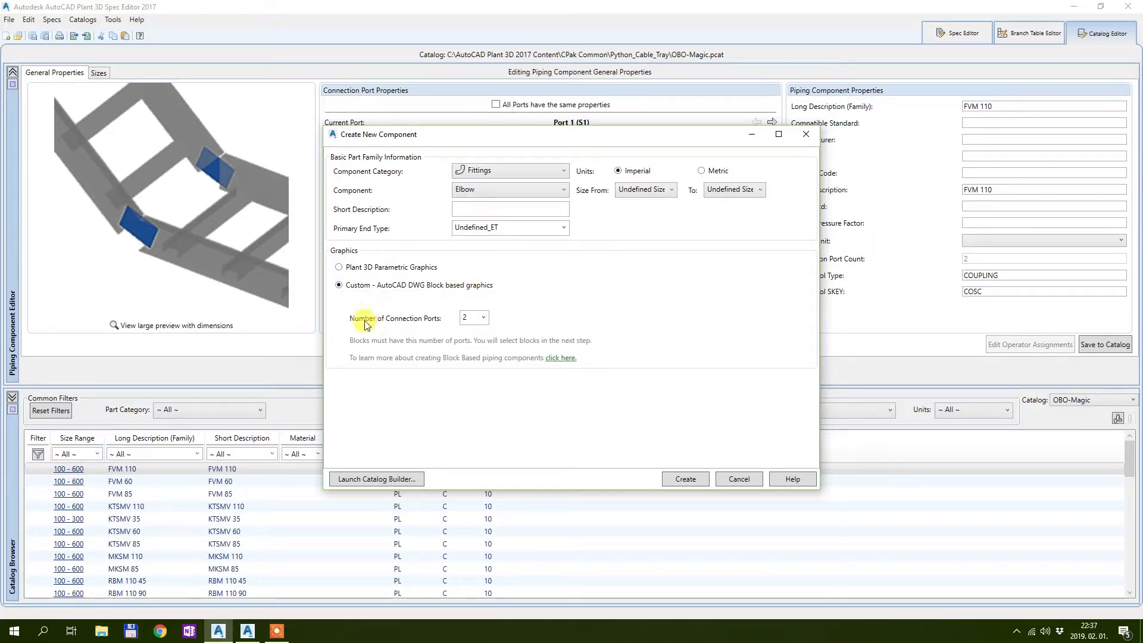
{"action": "left_click", "coordinate": [481, 318]}
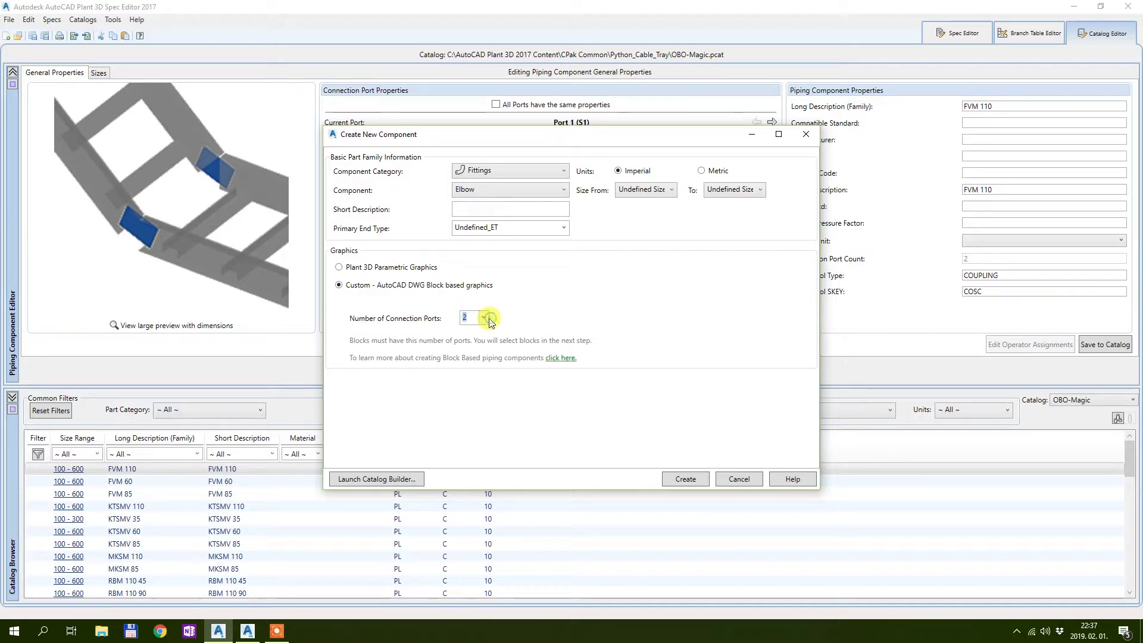
{"action": "left_click", "coordinate": [477, 374]}
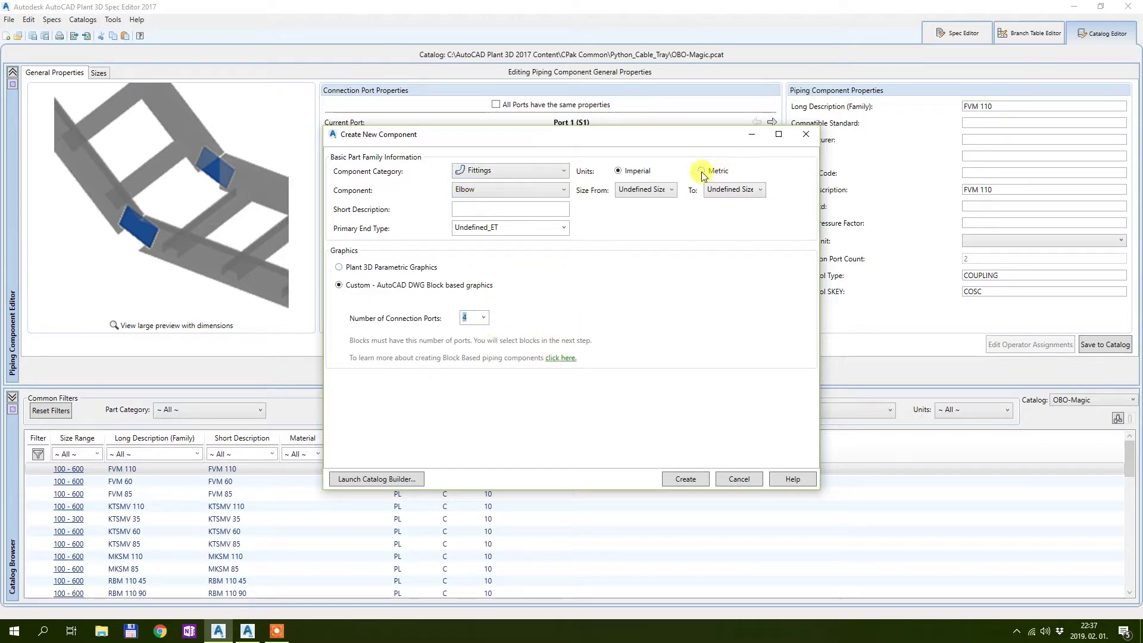
{"action": "left_click", "coordinate": [530, 172]}
{"action": "left_click", "coordinate": [525, 189]}
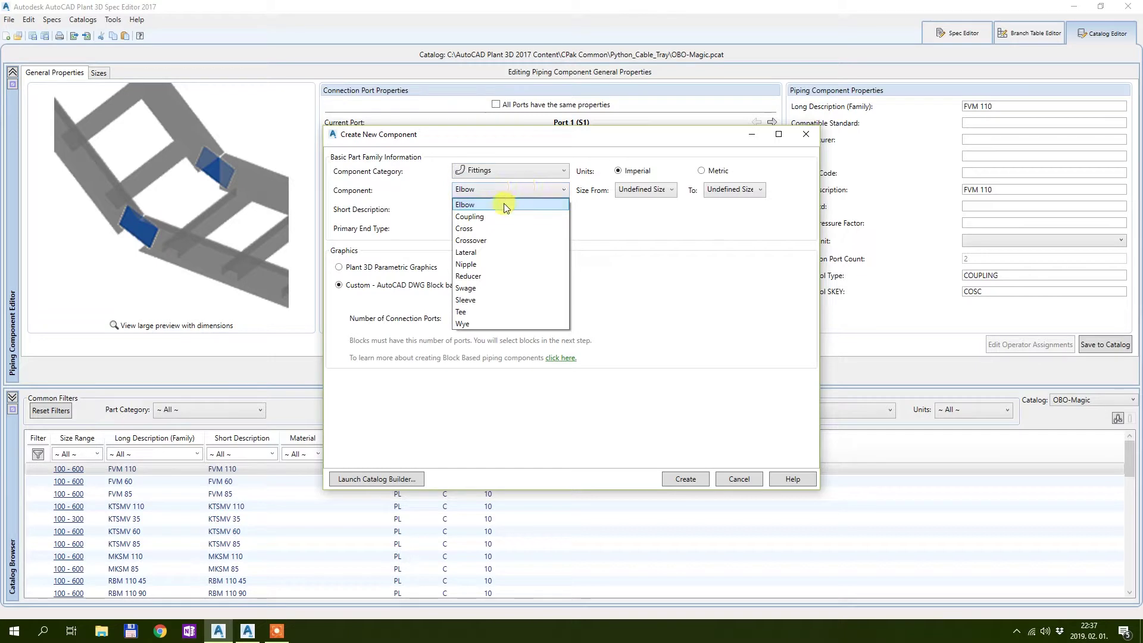
{"action": "left_click", "coordinate": [536, 228]}
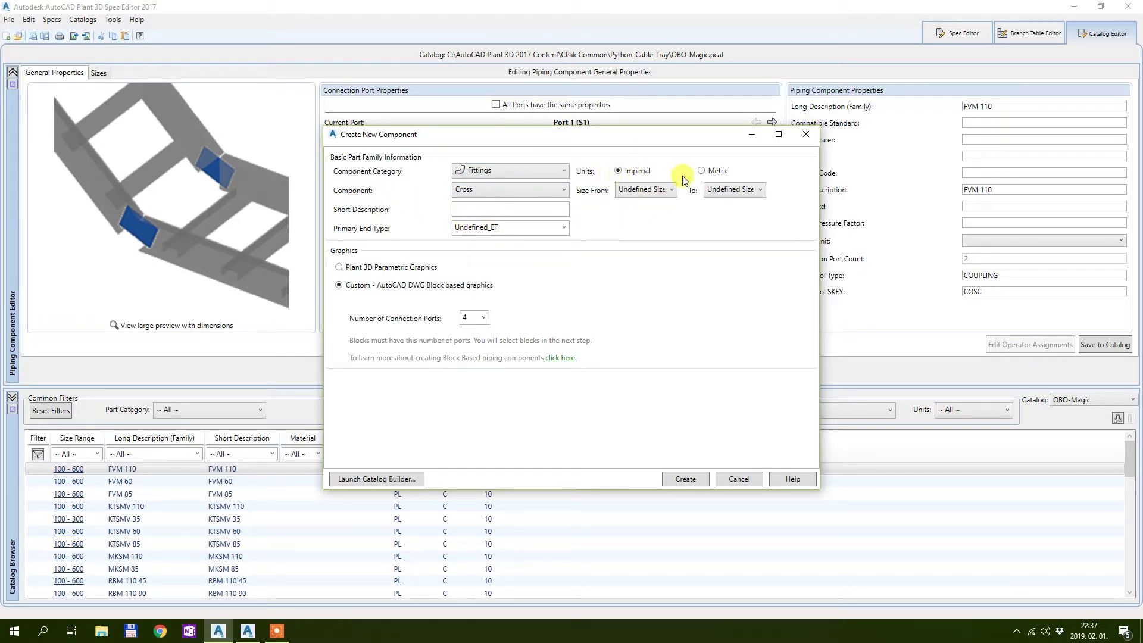
Set metric units with size 300 to 300 and create the Cross component
{"action": "left_click", "coordinate": [702, 171]}
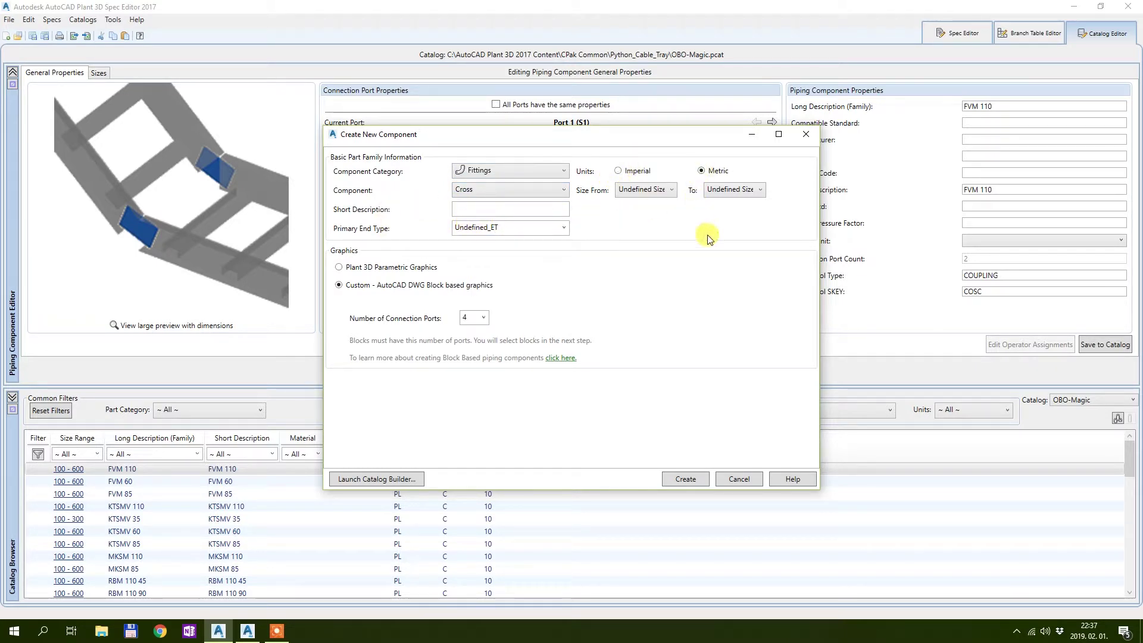
{"action": "left_click", "coordinate": [646, 190]}
{"action": "scroll", "coordinate": [644, 368], "scroll_direction": "down", "scroll_amount": 1}
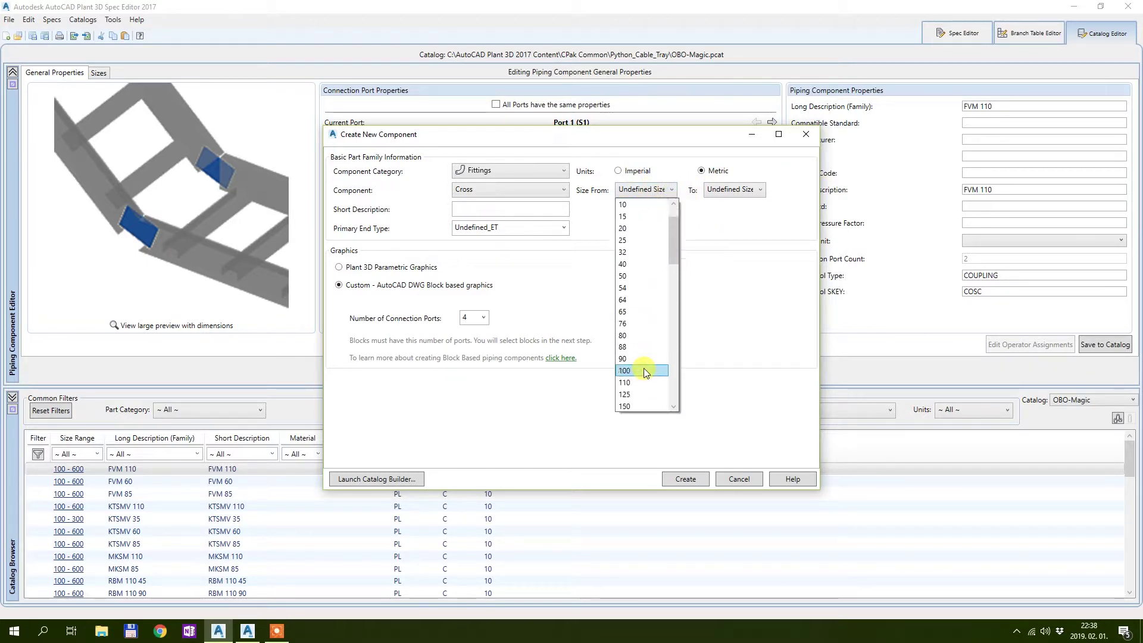
{"action": "scroll", "coordinate": [642, 358], "scroll_direction": "down", "scroll_amount": 3}
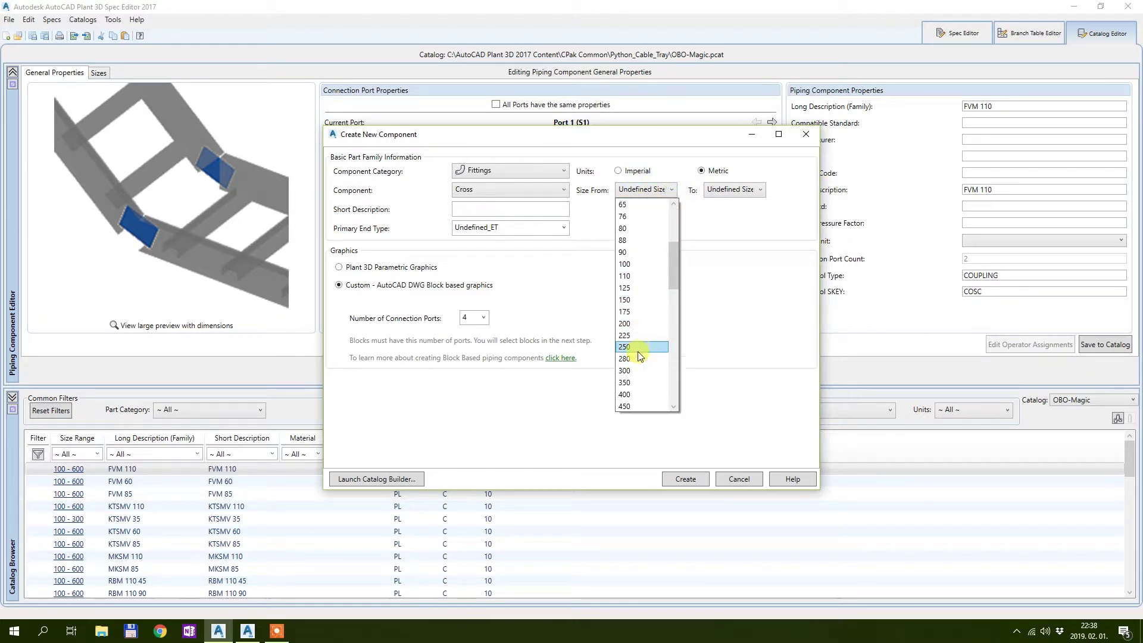
{"action": "scroll", "coordinate": [639, 357], "scroll_direction": "down", "scroll_amount": 1}
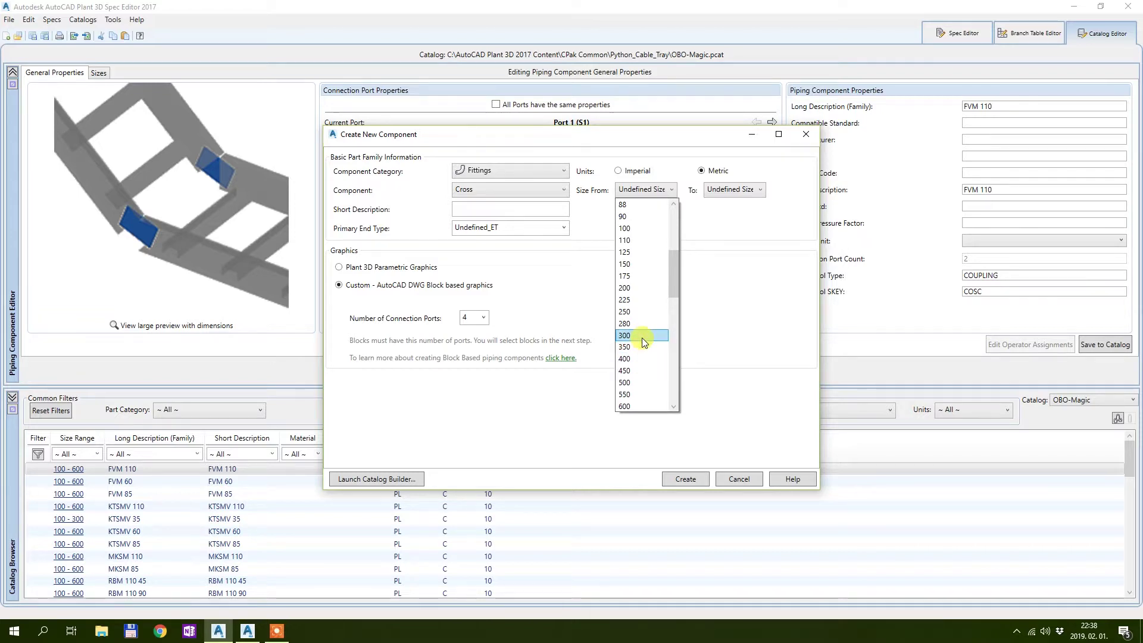
{"action": "left_click", "coordinate": [641, 337]}
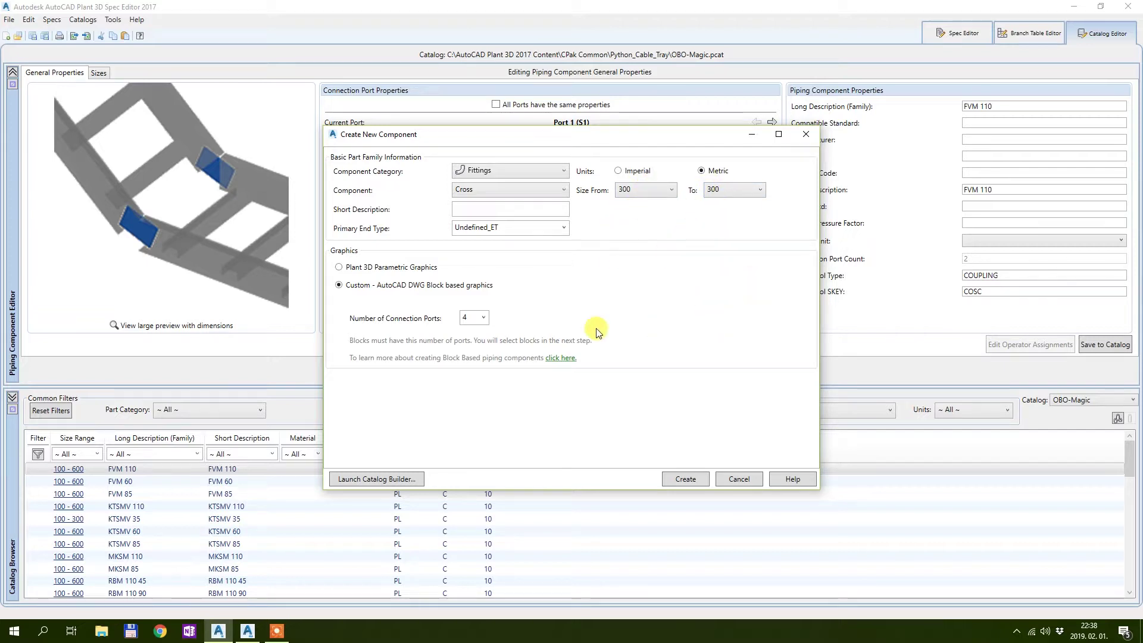
{"action": "left_click", "coordinate": [686, 480]}
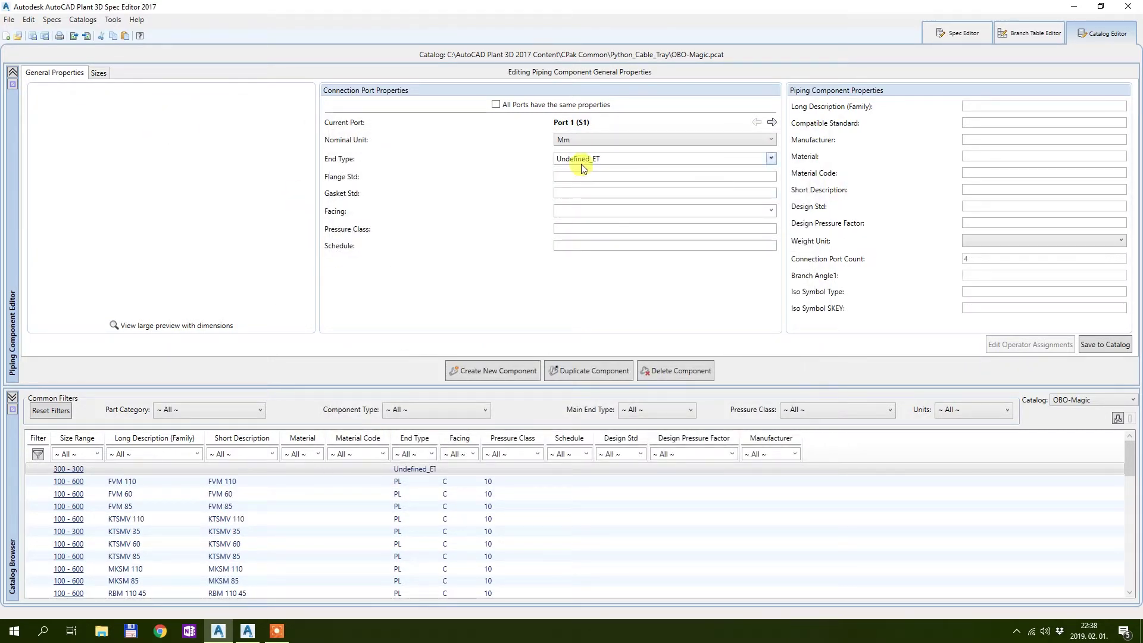
Give all ports the same properties: end type PL, facing C, pressure class 10
{"action": "double_click", "coordinate": [608, 159]}
{"action": "left_click", "coordinate": [496, 105]}
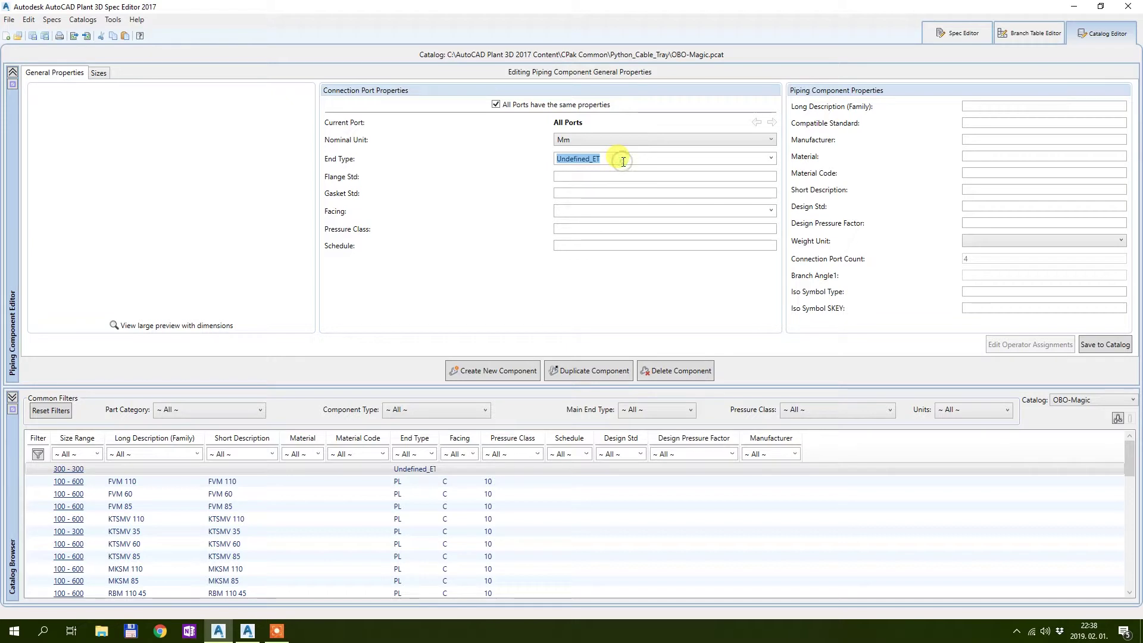
{"action": "type", "text": "PL"}
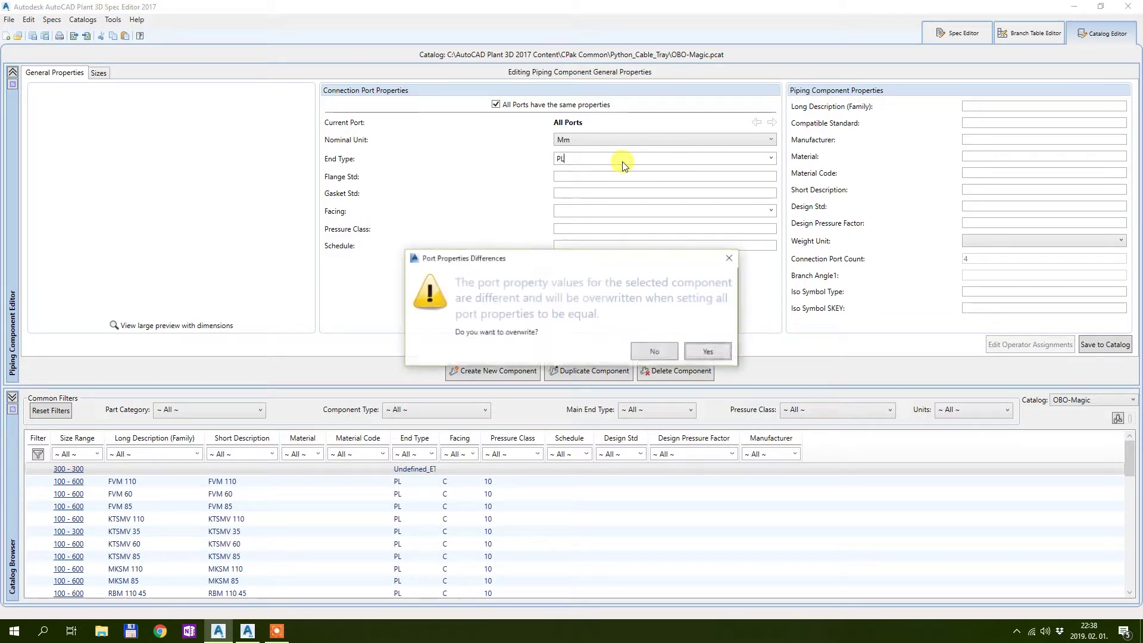
{"action": "key", "text": "Return"}
{"action": "left_click", "coordinate": [725, 356]}
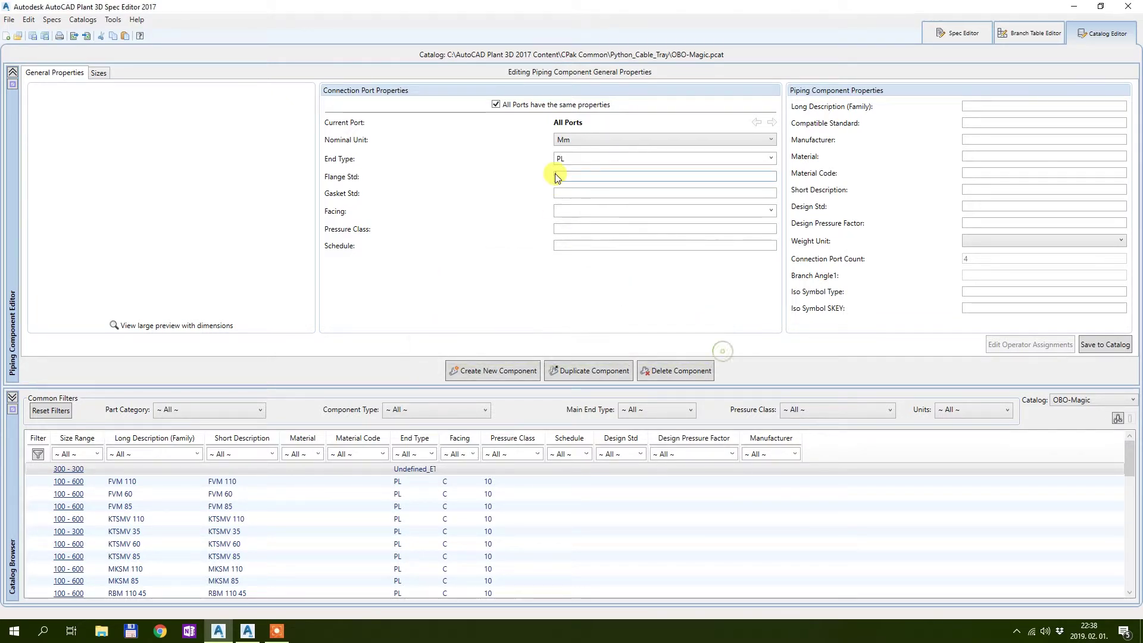
{"action": "left_click", "coordinate": [576, 209]}
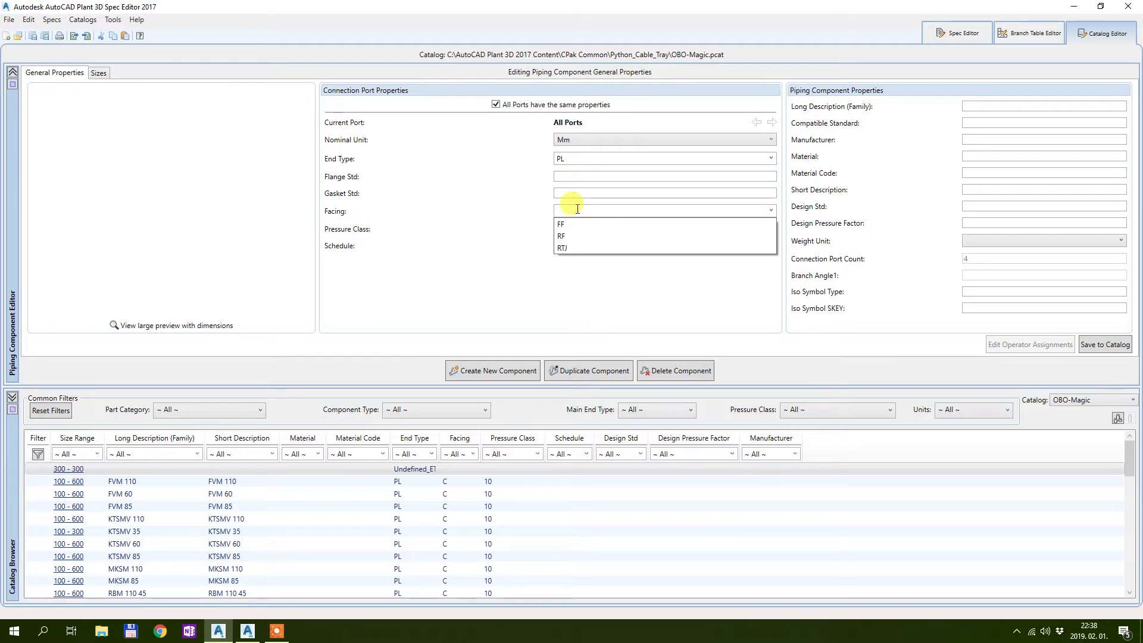
{"action": "type", "text": "C"}
{"action": "key", "text": "Return"}
{"action": "left_click", "coordinate": [589, 229]}
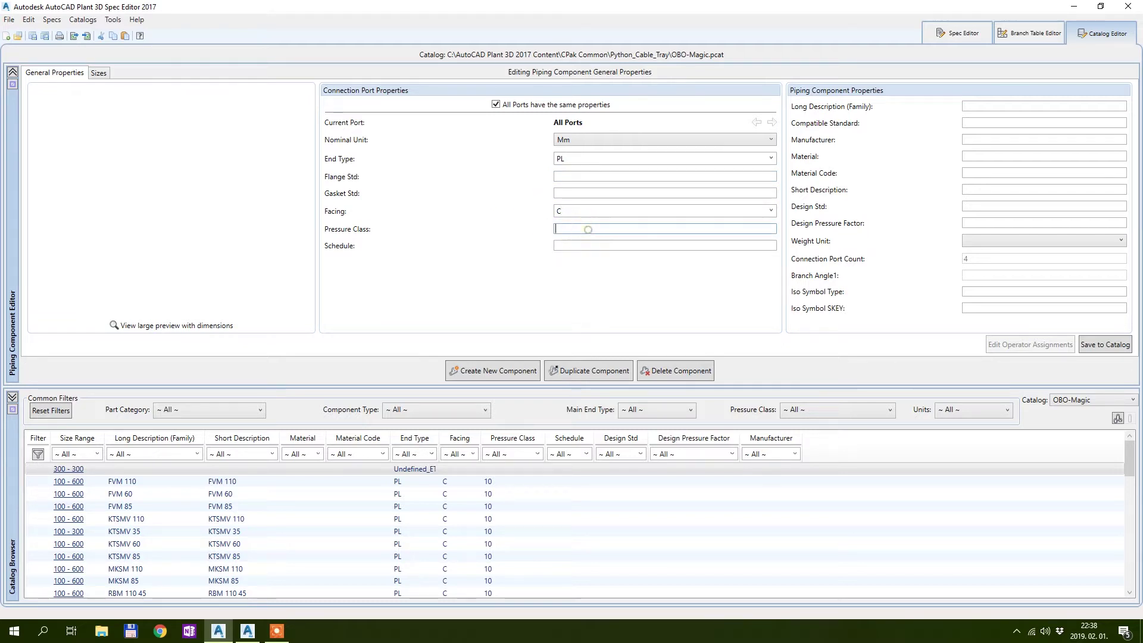
{"action": "type", "text": "10"}
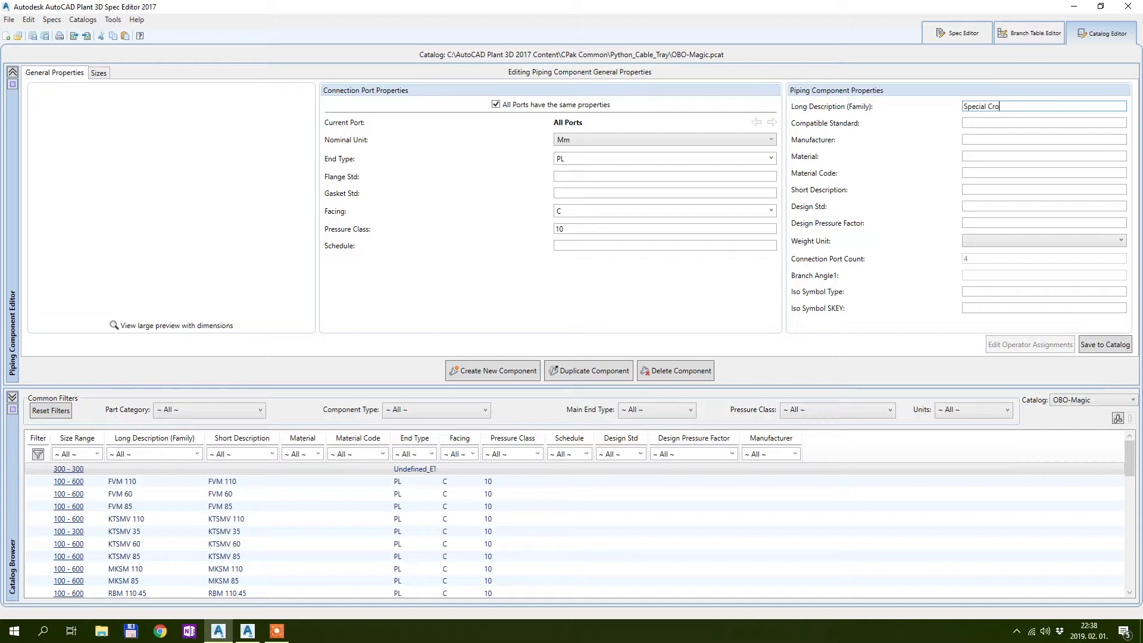
Copy 'Special Cross' from the long description into the short description
{"action": "left_click_drag", "start_coordinate": [1014, 106], "coordinate": [888, 108]}
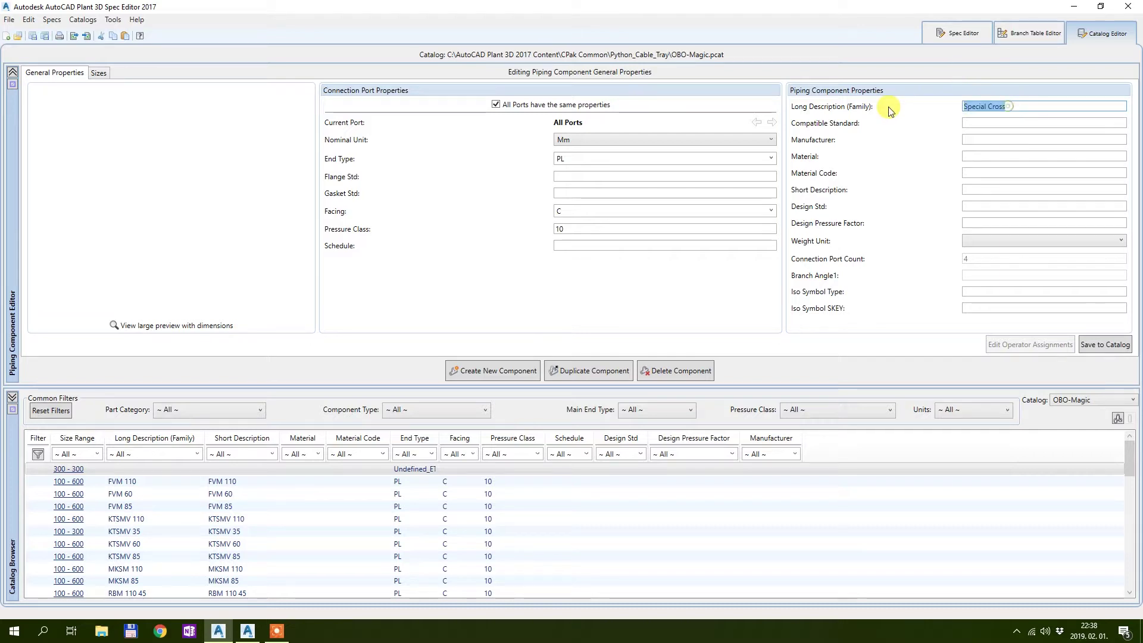
{"action": "key", "text": "ctrl+c"}
{"action": "left_click", "coordinate": [977, 188]}
{"action": "key", "text": "ctrl+v"}
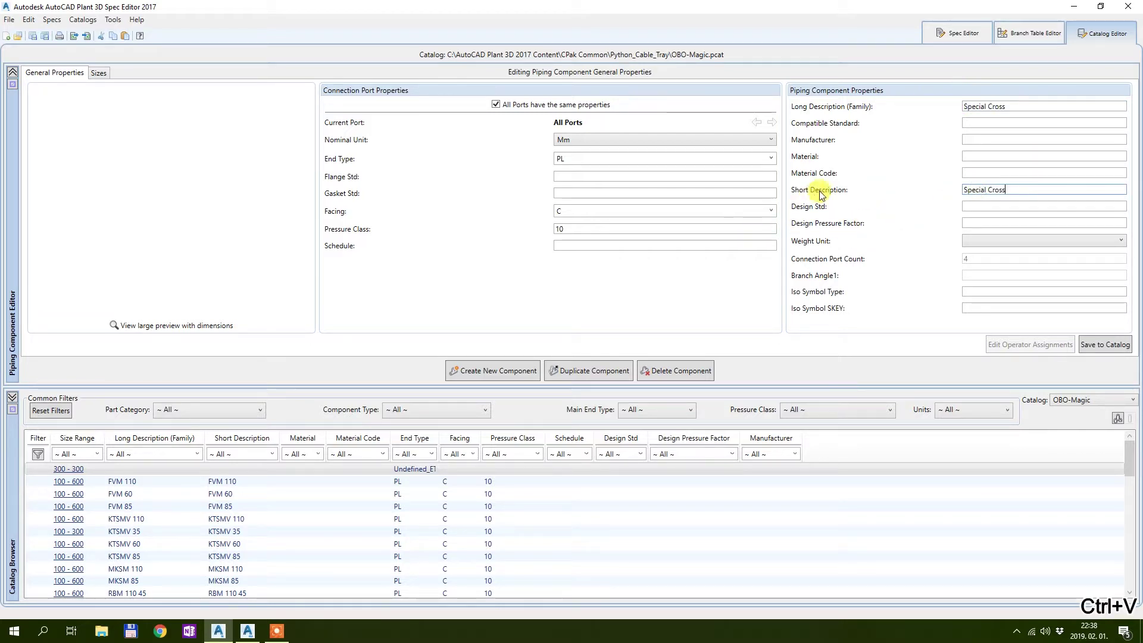
{"action": "left_click_drag", "start_coordinate": [1012, 189], "coordinate": [841, 190]}
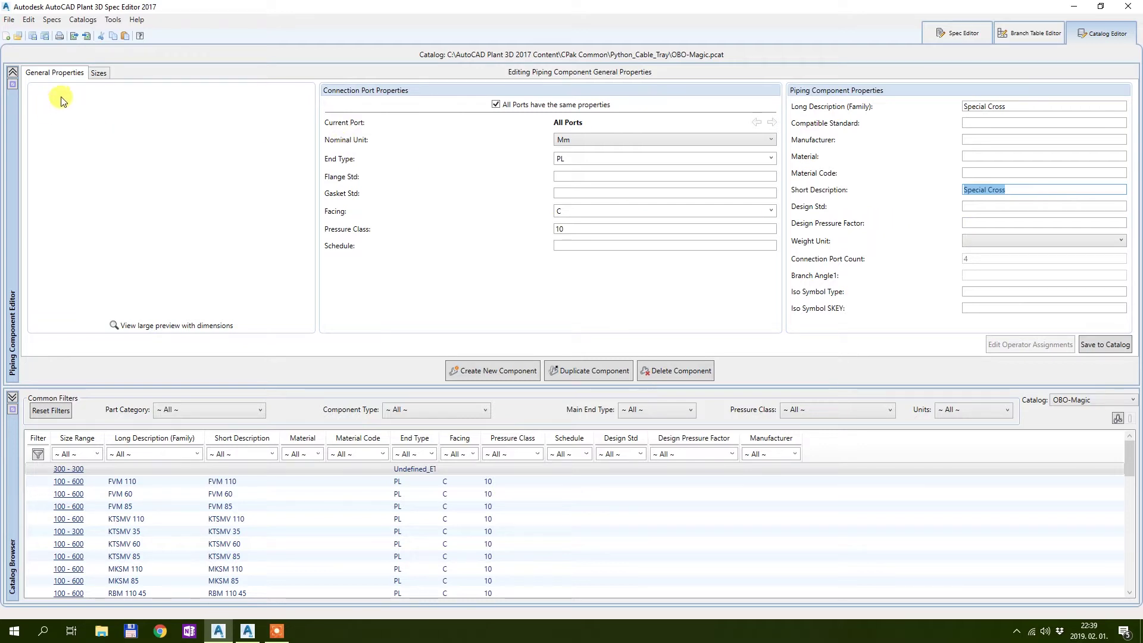
{"action": "left_click", "coordinate": [98, 73]}
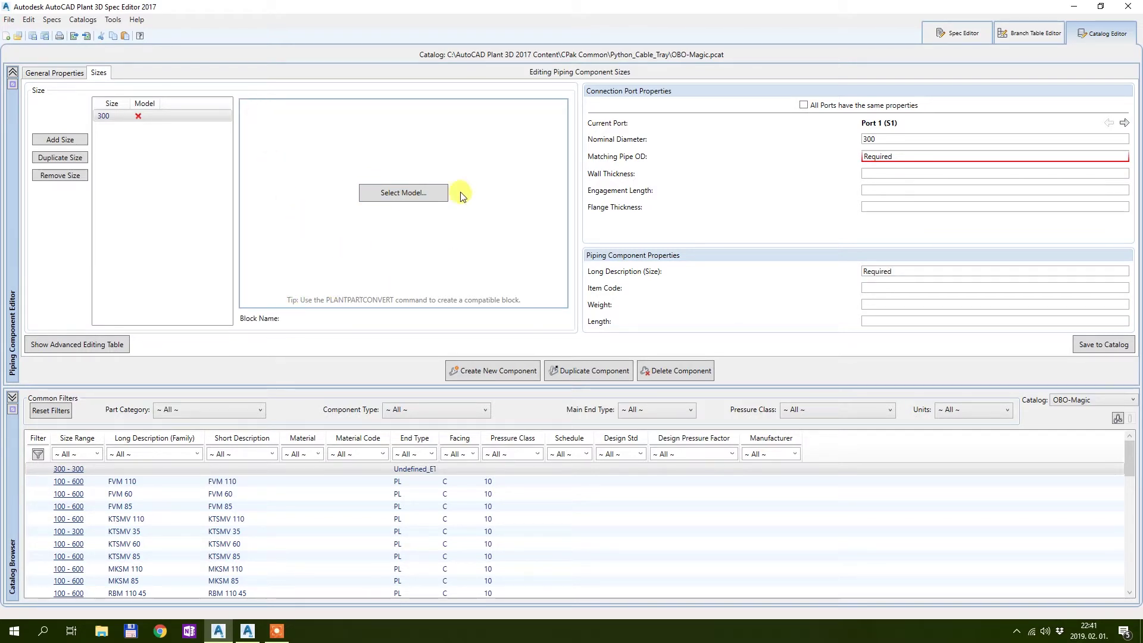
Assign the Special-cross block from OBO-Test-Model.dwg as the size 300 model
{"action": "left_click", "coordinate": [427, 196]}
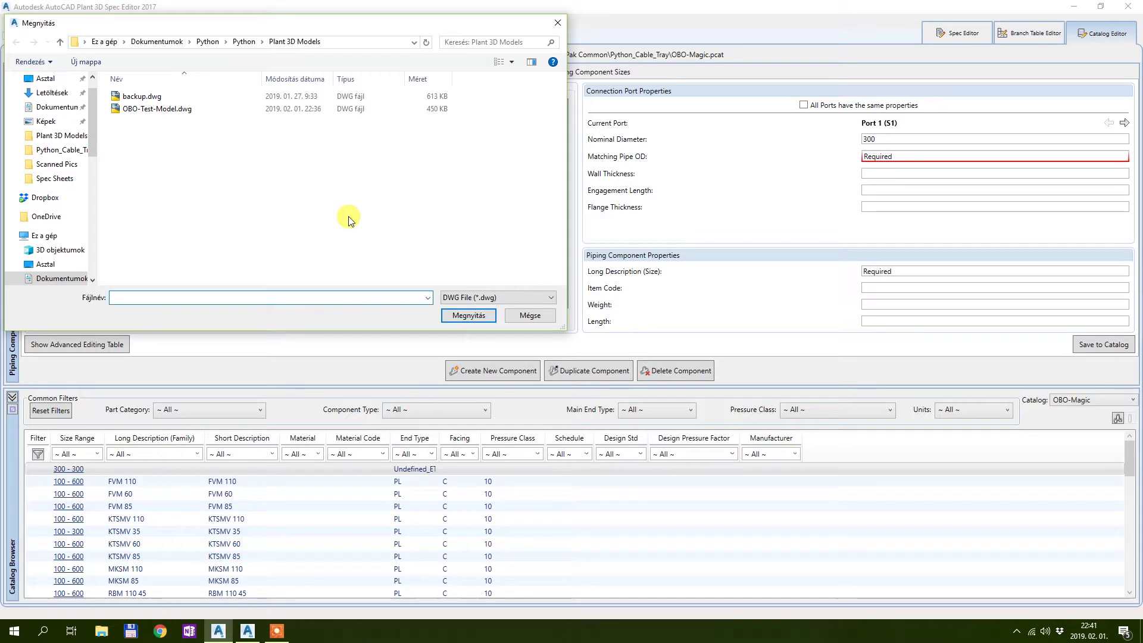
{"action": "left_click", "coordinate": [159, 111]}
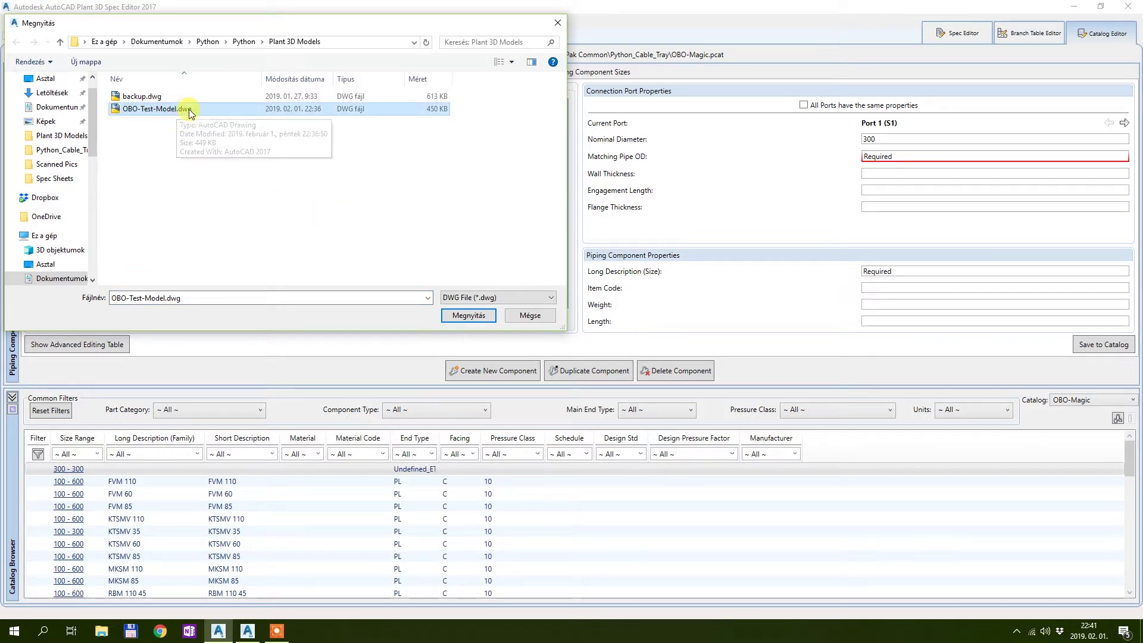
{"action": "left_click", "coordinate": [467, 316]}
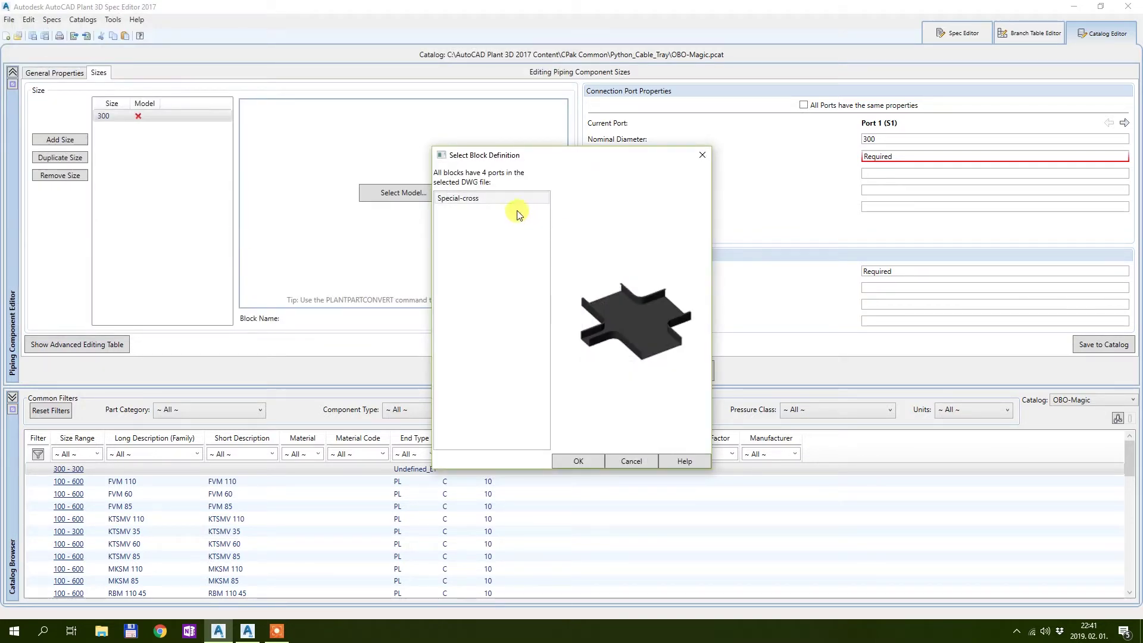
{"action": "left_click", "coordinate": [473, 201]}
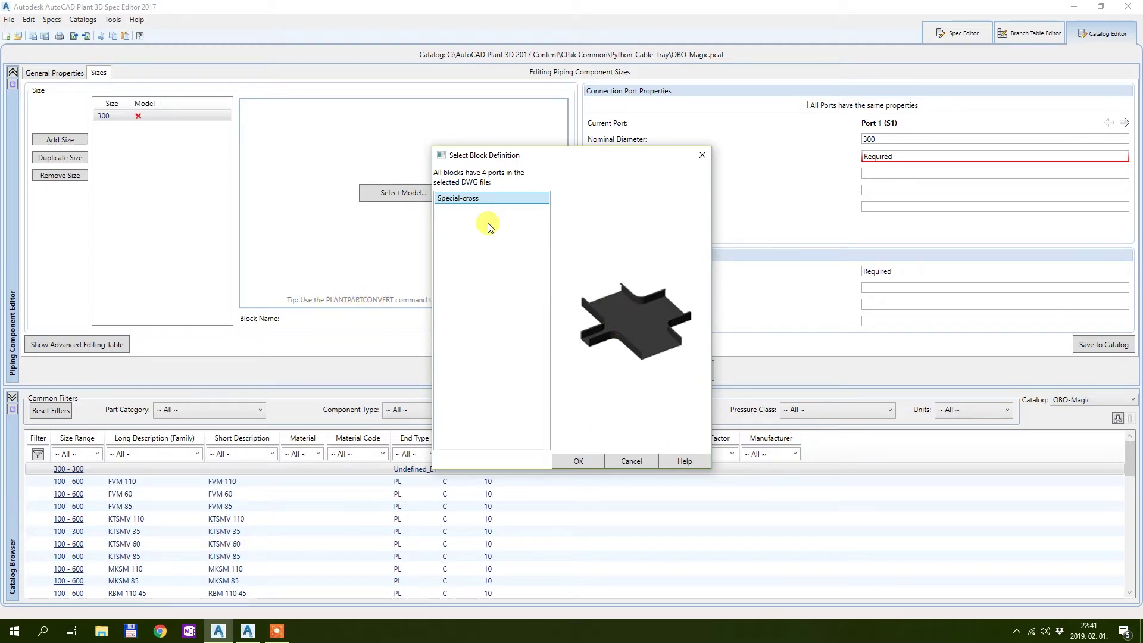
{"action": "left_click", "coordinate": [589, 465]}
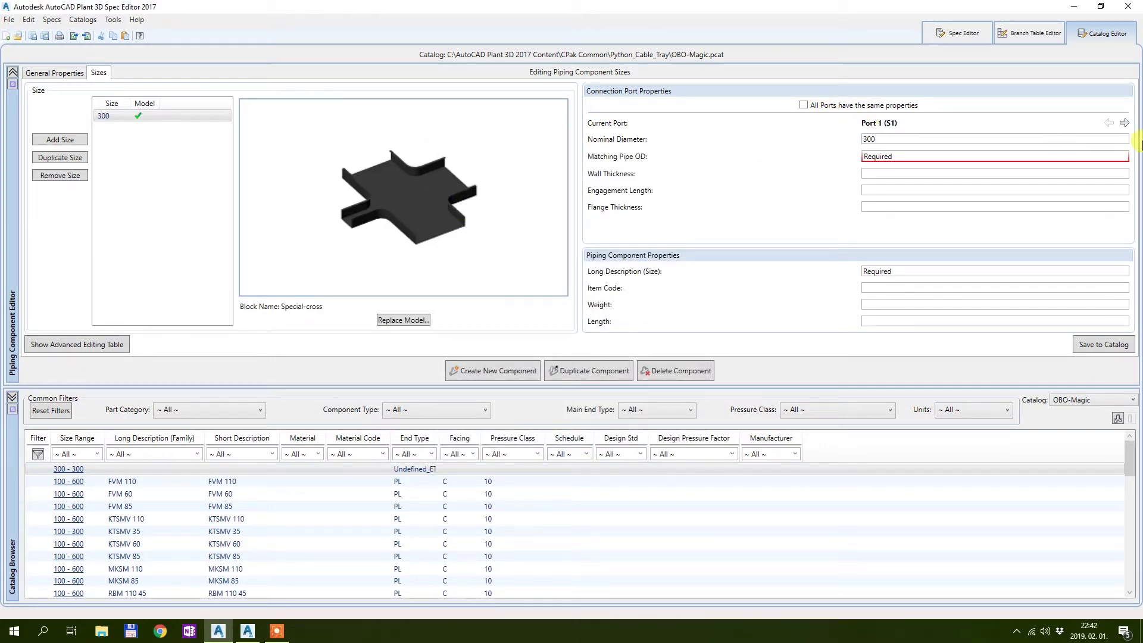
Enter matching pipe OD 300 for ports 1, 2 and 3
{"action": "left_click", "coordinate": [896, 156]}
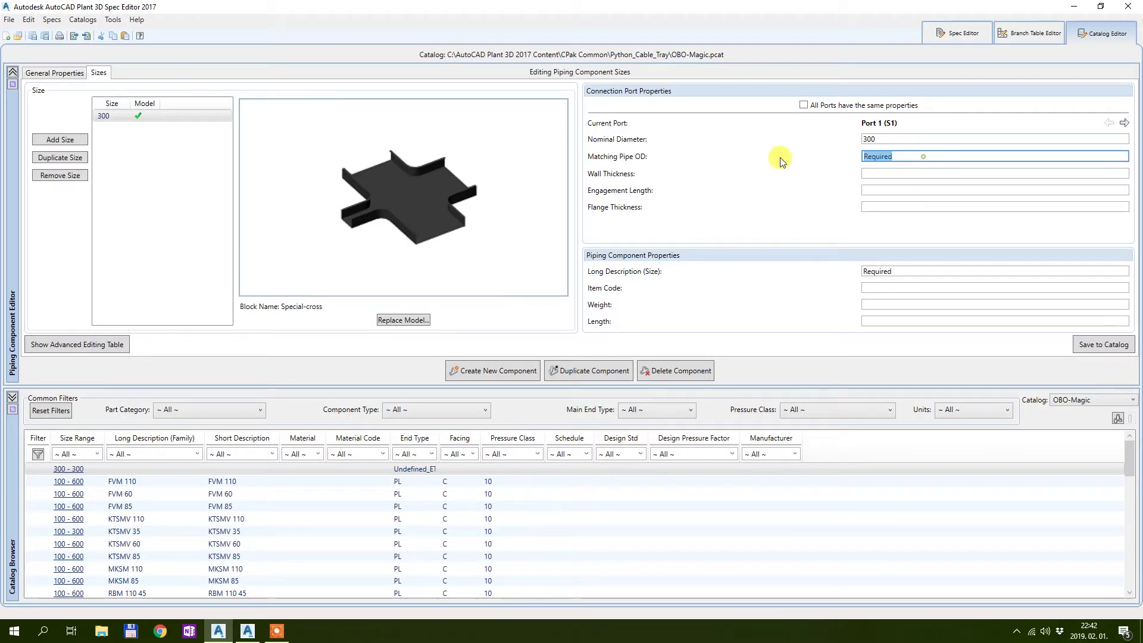
{"action": "type", "text": "300"}
{"action": "left_click", "coordinate": [1125, 123]}
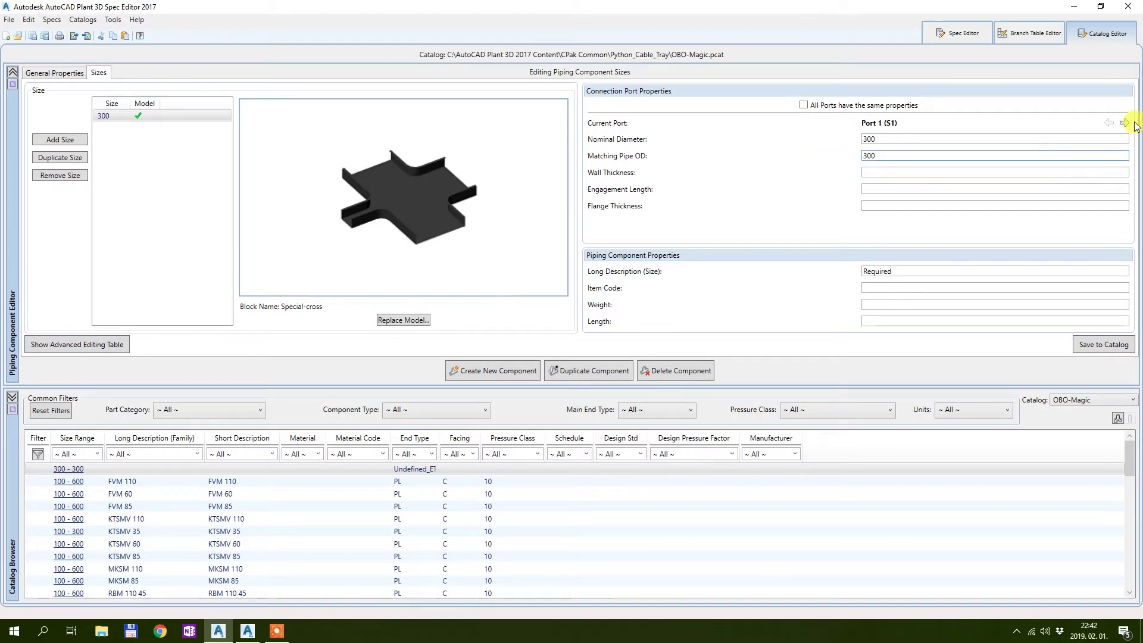
{"action": "left_click", "coordinate": [895, 159]}
{"action": "type", "text": "300"}
{"action": "left_click", "coordinate": [1125, 123]}
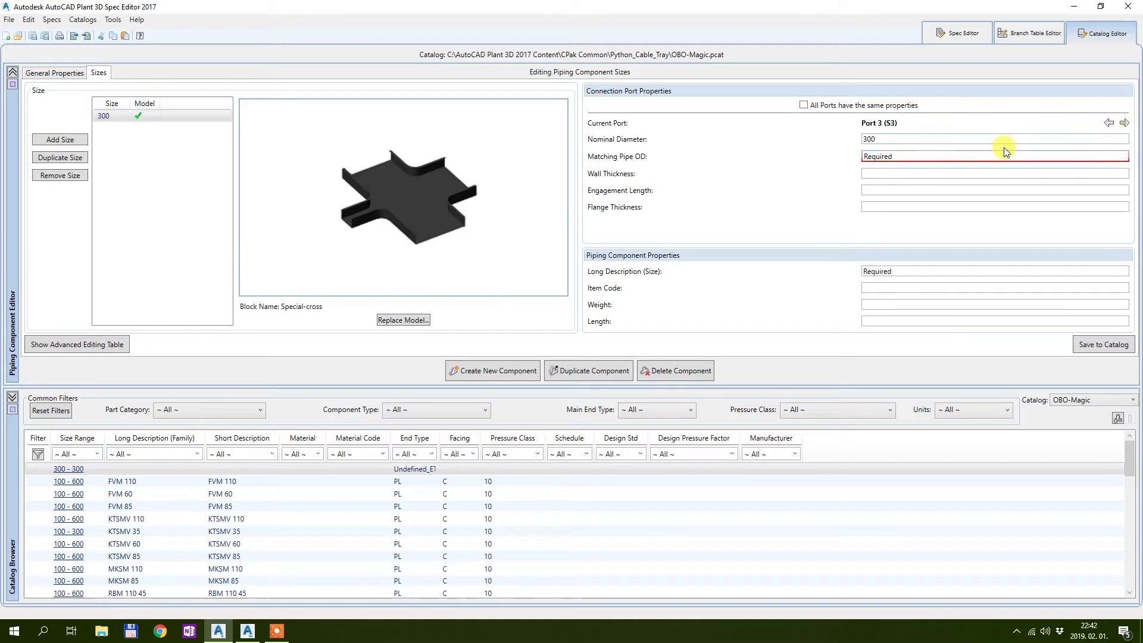
{"action": "left_click", "coordinate": [915, 155]}
{"action": "type", "text": "300"}
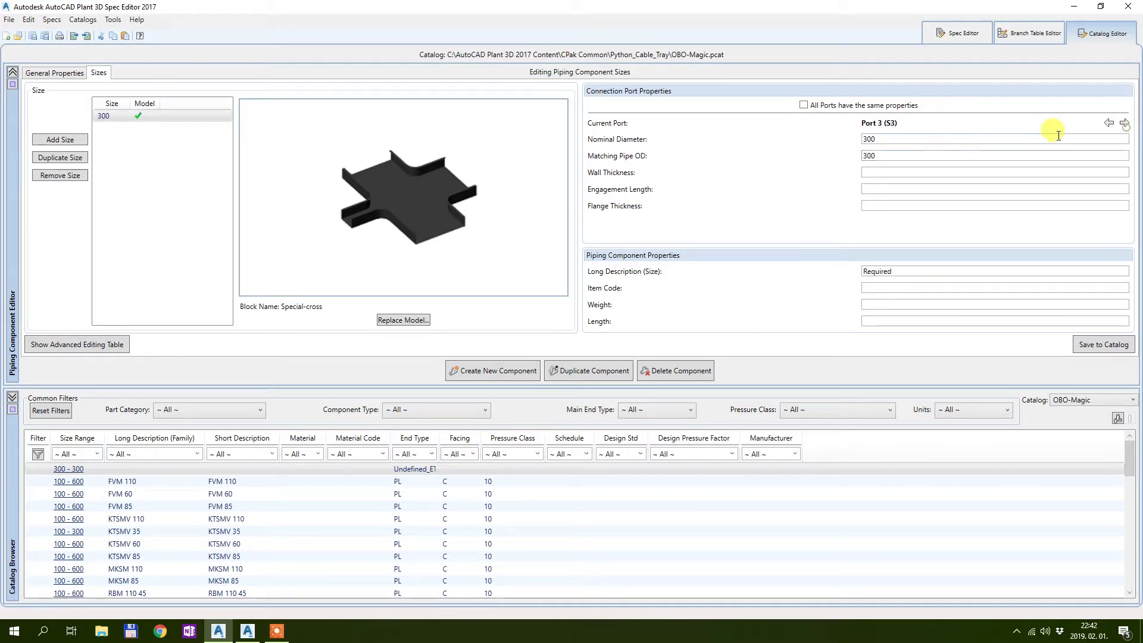
{"action": "left_click", "coordinate": [1125, 123]}
Set port 4 nominal diameter and OD to 100, then save Special Cross to the catalog
{"action": "double_click", "coordinate": [896, 138]}
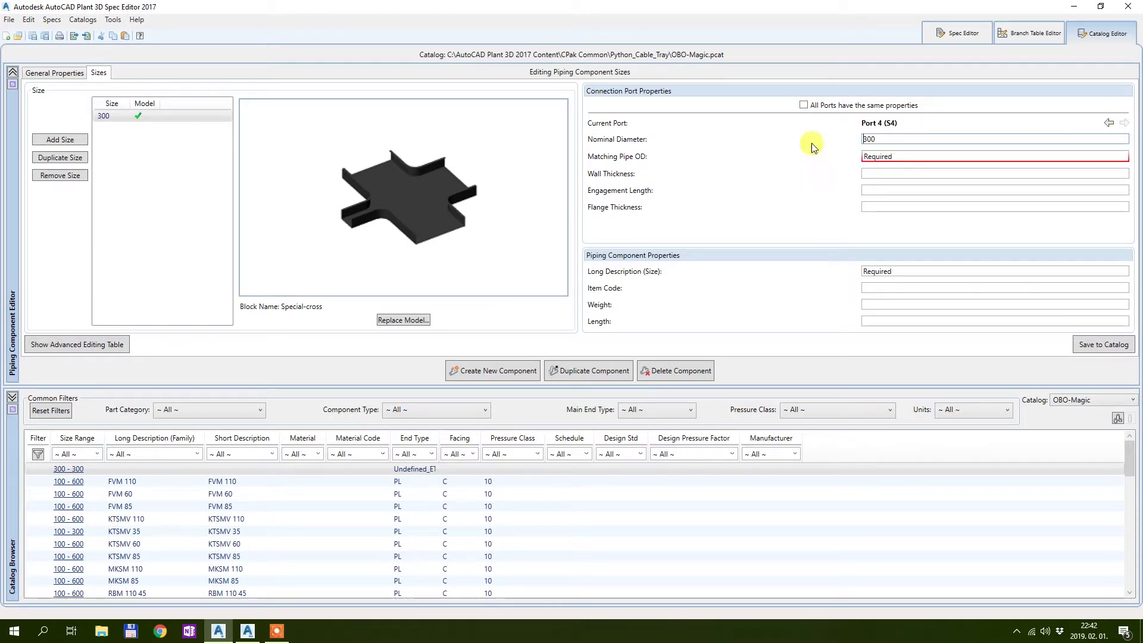
{"action": "type", "text": "100"}
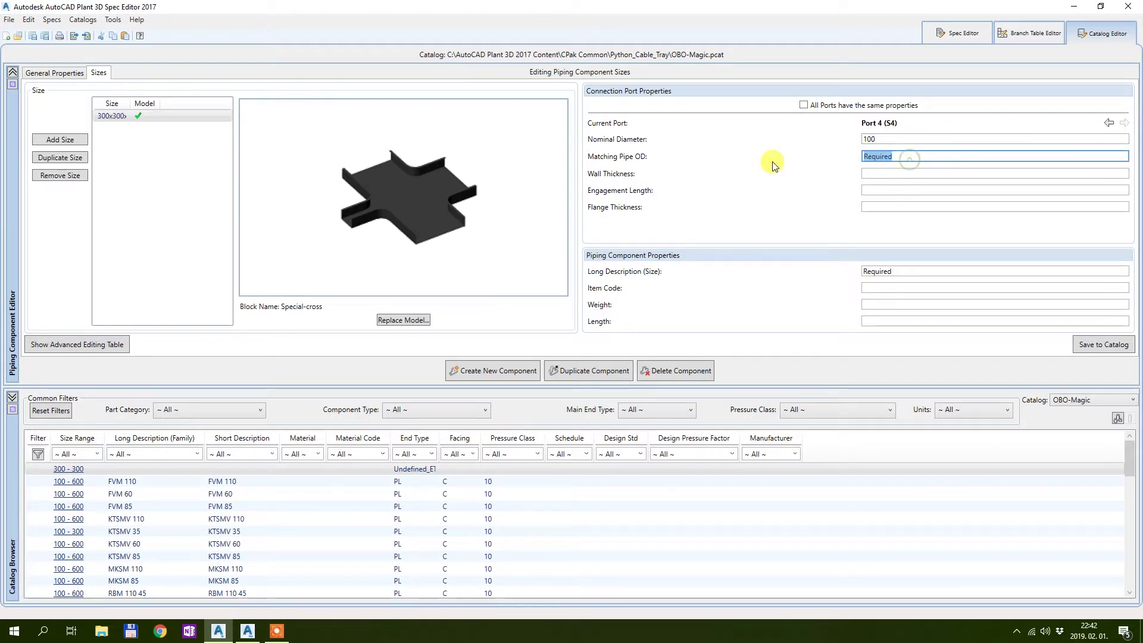
{"action": "left_click", "coordinate": [911, 158]}
{"action": "type", "text": "100"}
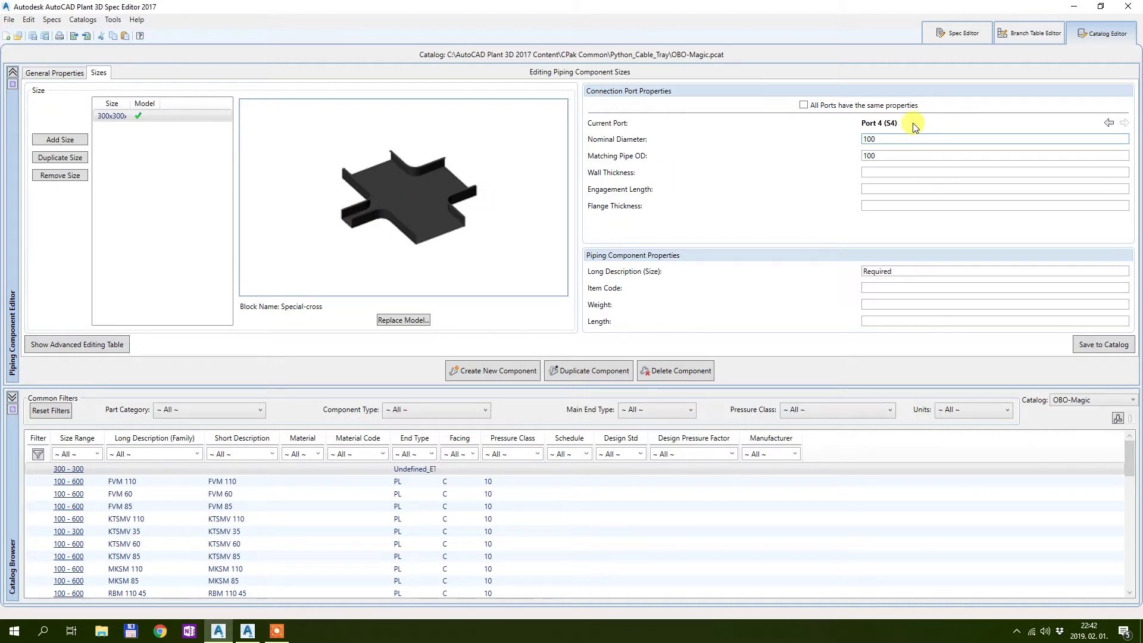
{"action": "left_click", "coordinate": [894, 271]}
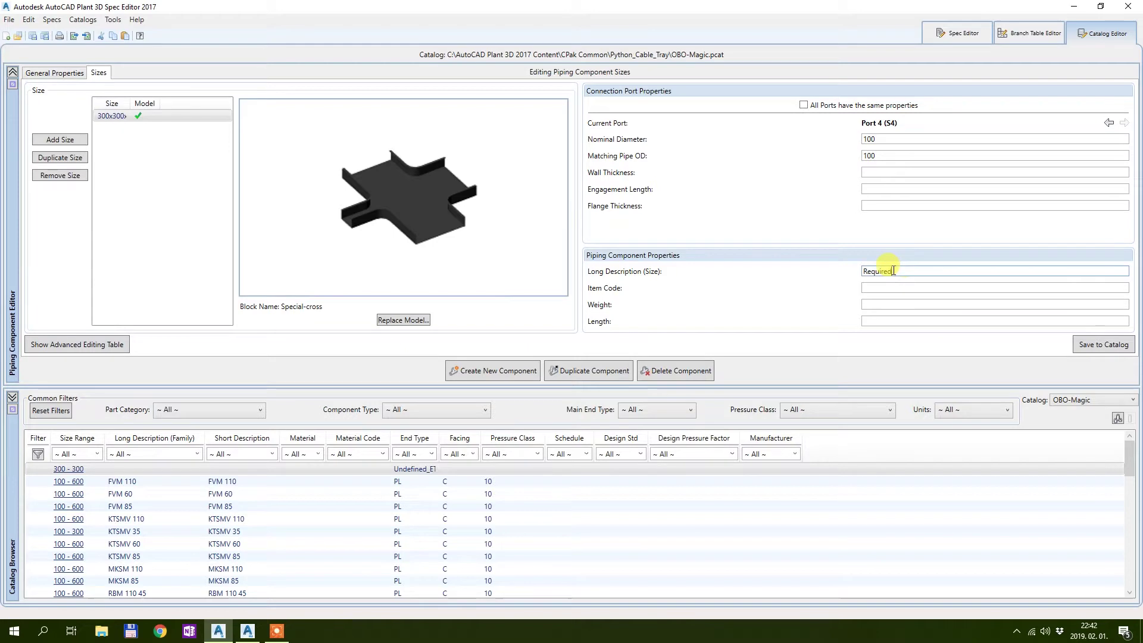
{"action": "left_click_drag", "start_coordinate": [893, 271], "coordinate": [726, 271]}
{"action": "left_click", "coordinate": [1106, 346]}
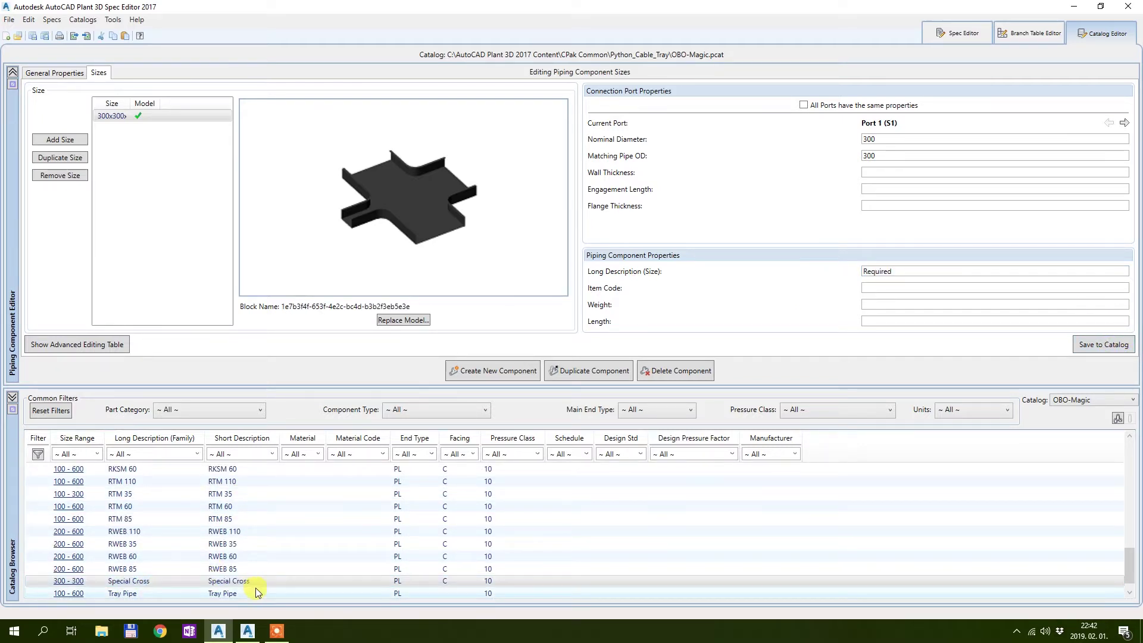
{"action": "left_click", "coordinate": [964, 34]}
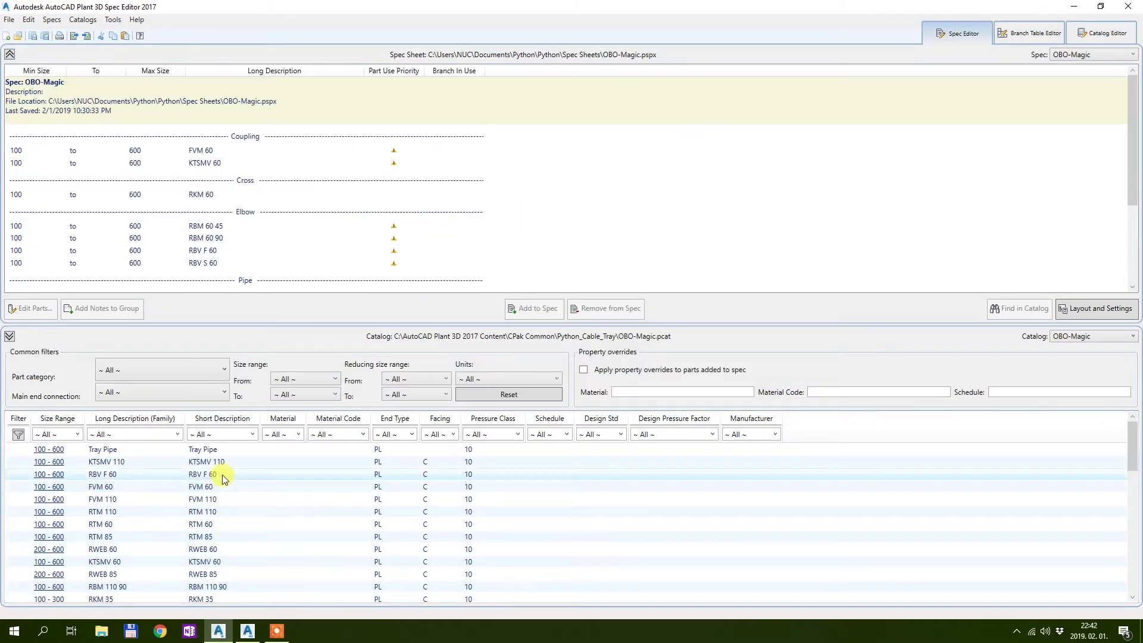
Add Special Cross from the catalog to the OBO-Magic spec and save the spec sheet
{"action": "scroll", "coordinate": [224, 479], "scroll_direction": "down", "scroll_amount": 10}
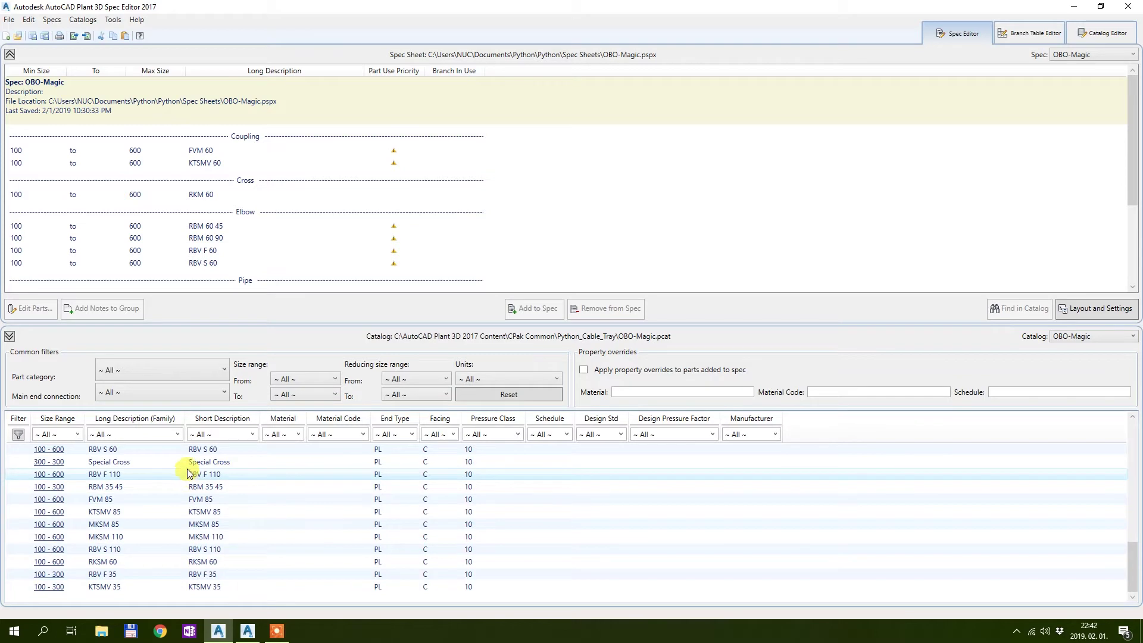
{"action": "left_click", "coordinate": [190, 462]}
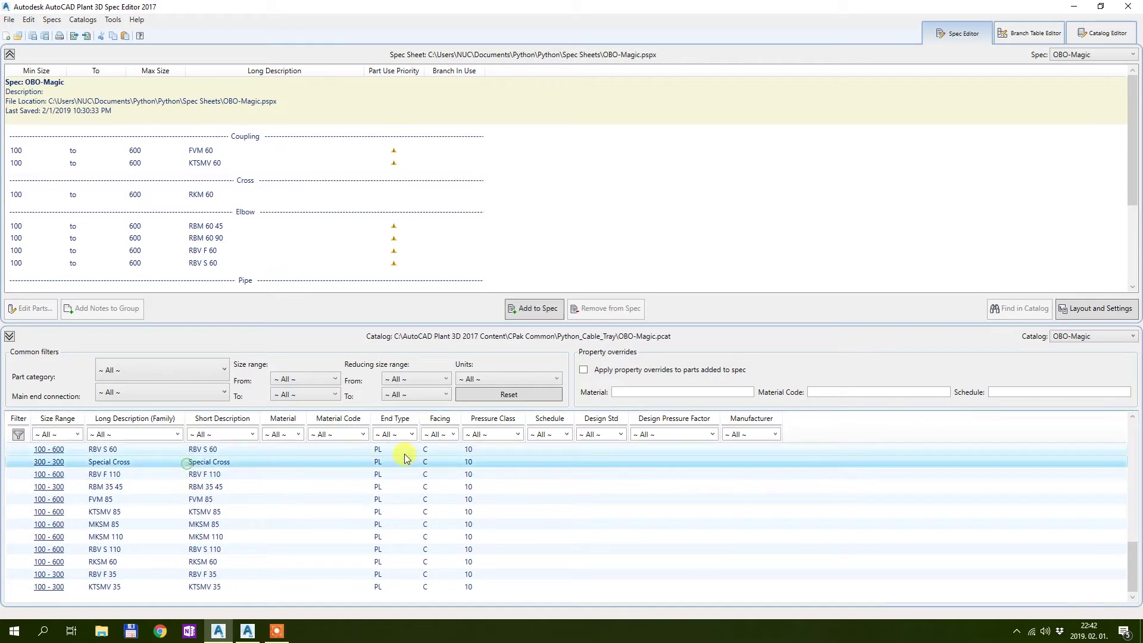
{"action": "left_click", "coordinate": [545, 317]}
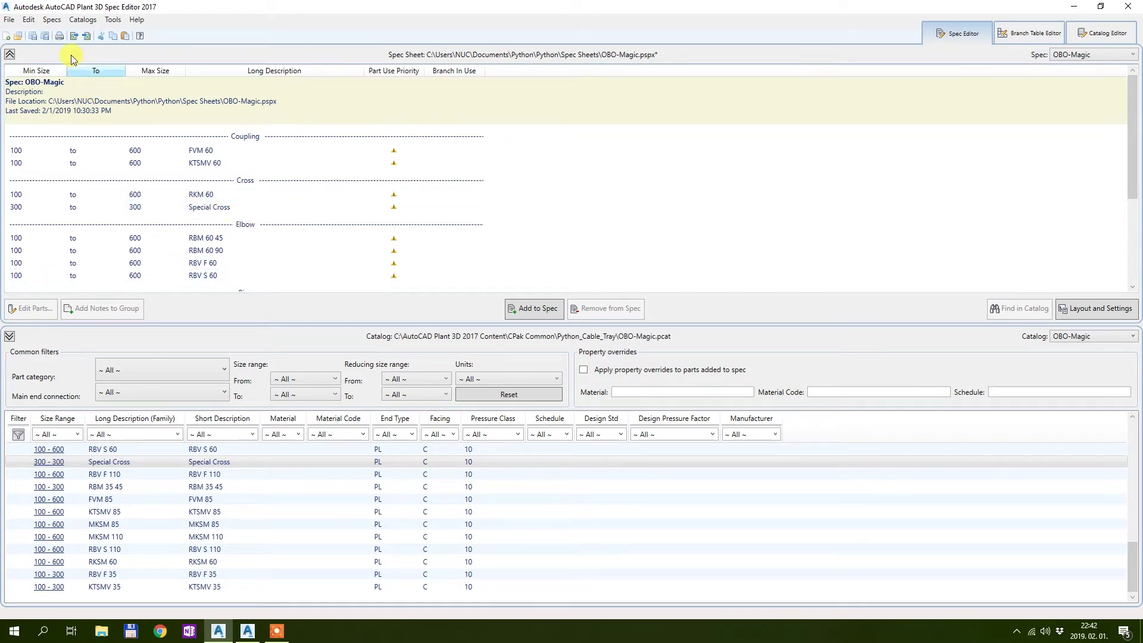
{"action": "left_click", "coordinate": [34, 37]}
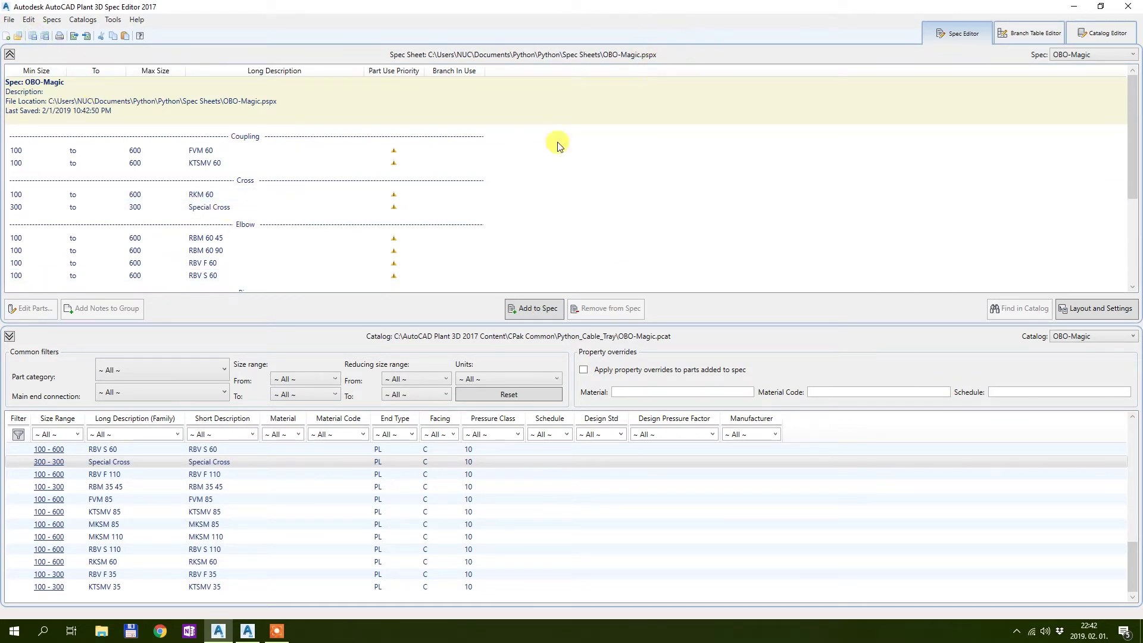
{"action": "mouse_move", "coordinate": [247, 630]}
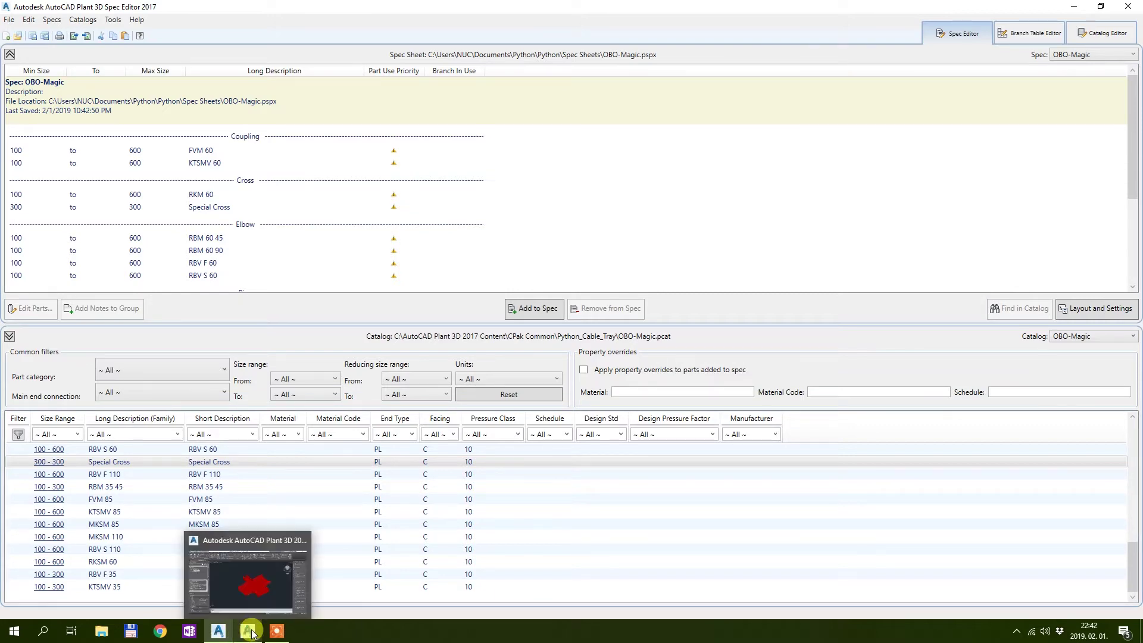
{"action": "left_click", "coordinate": [248, 577]}
Delete the old test cross fitting from the model
{"action": "scroll", "coordinate": [571, 280], "scroll_direction": "down", "scroll_amount": 5}
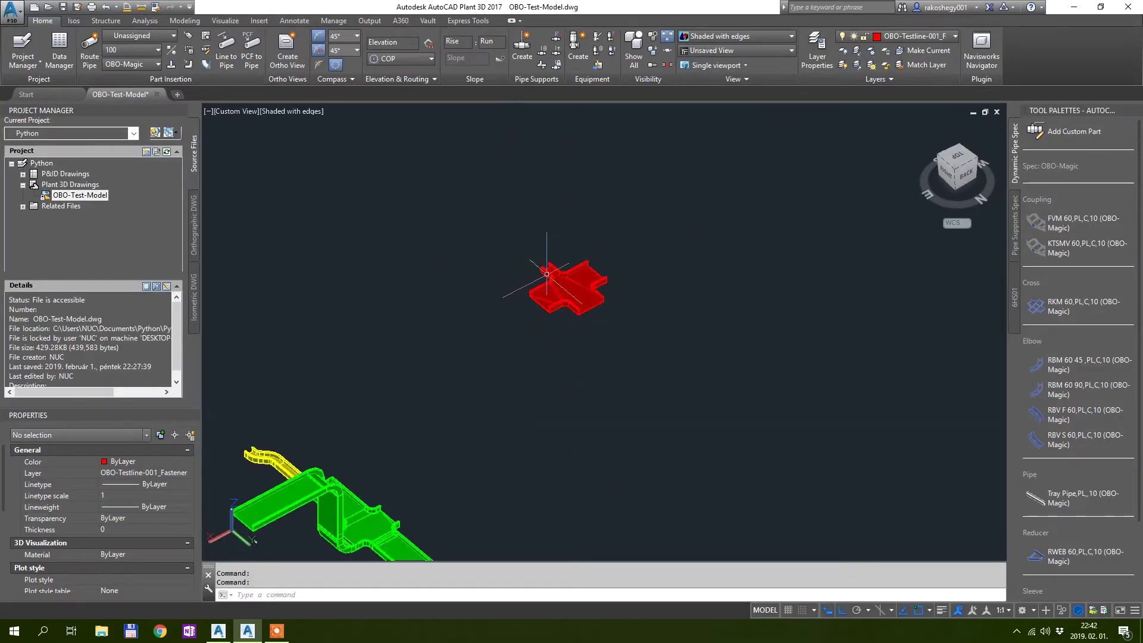
{"action": "scroll", "coordinate": [582, 285], "scroll_direction": "up", "scroll_amount": 4}
{"action": "left_click", "coordinate": [578, 289]}
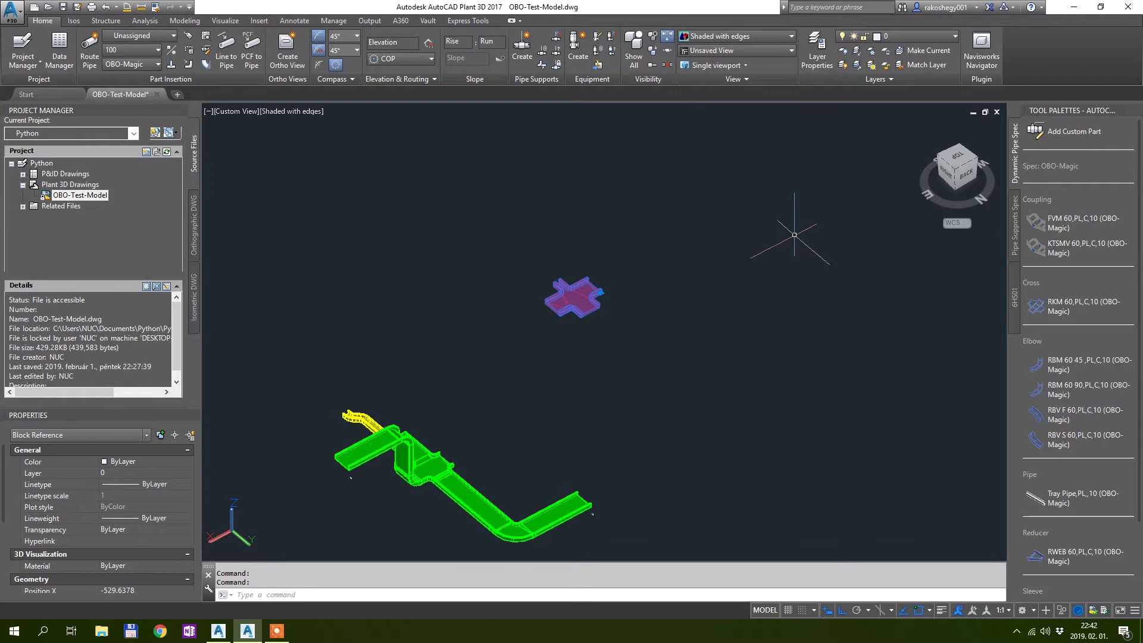
{"action": "key", "text": "Delete"}
Refresh the parts list by switching the spec to PlaceHolder Imperial and back to OBO-Magic
{"action": "left_click", "coordinate": [143, 65]}
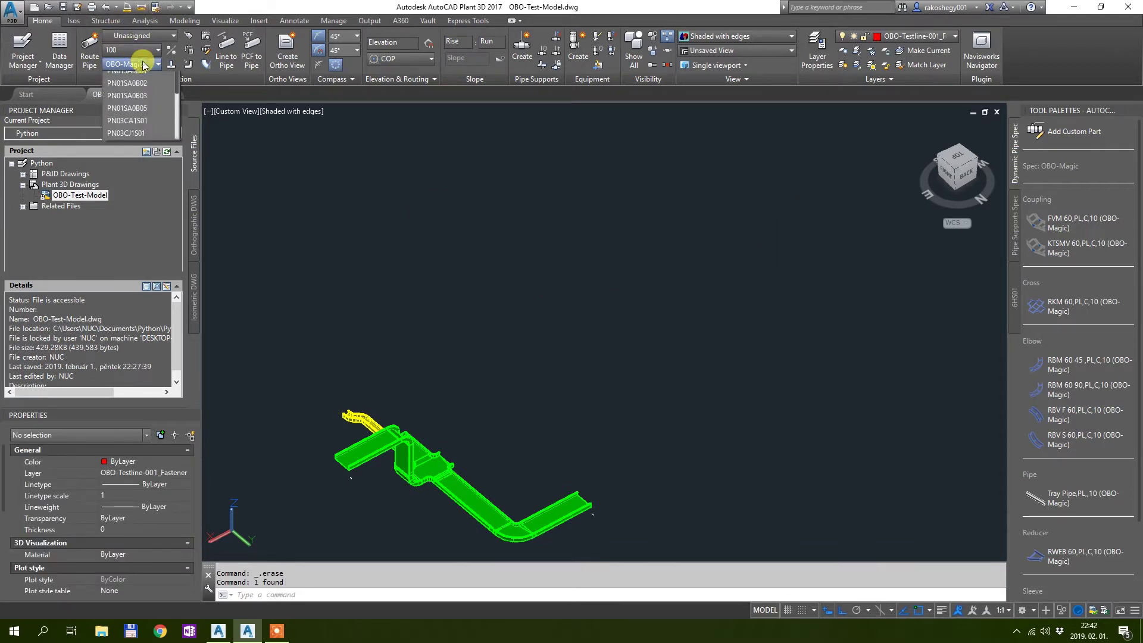
{"action": "left_click", "coordinate": [139, 78]}
{"action": "left_click", "coordinate": [143, 65]}
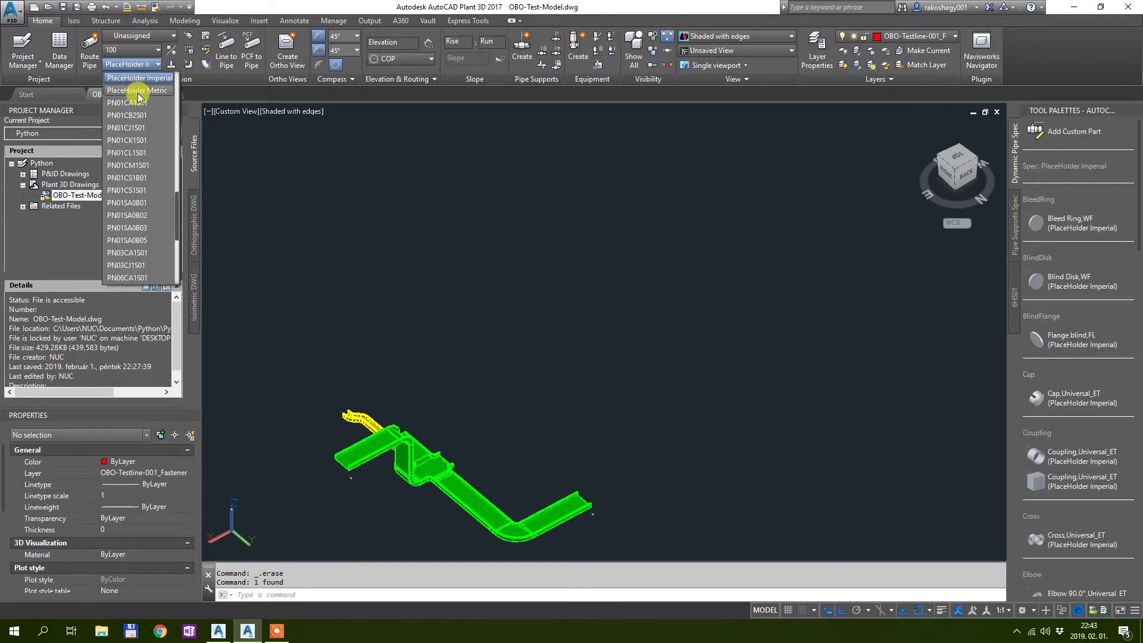
{"action": "scroll", "coordinate": [146, 131], "scroll_direction": "up", "scroll_amount": 5}
{"action": "left_click", "coordinate": [149, 141]}
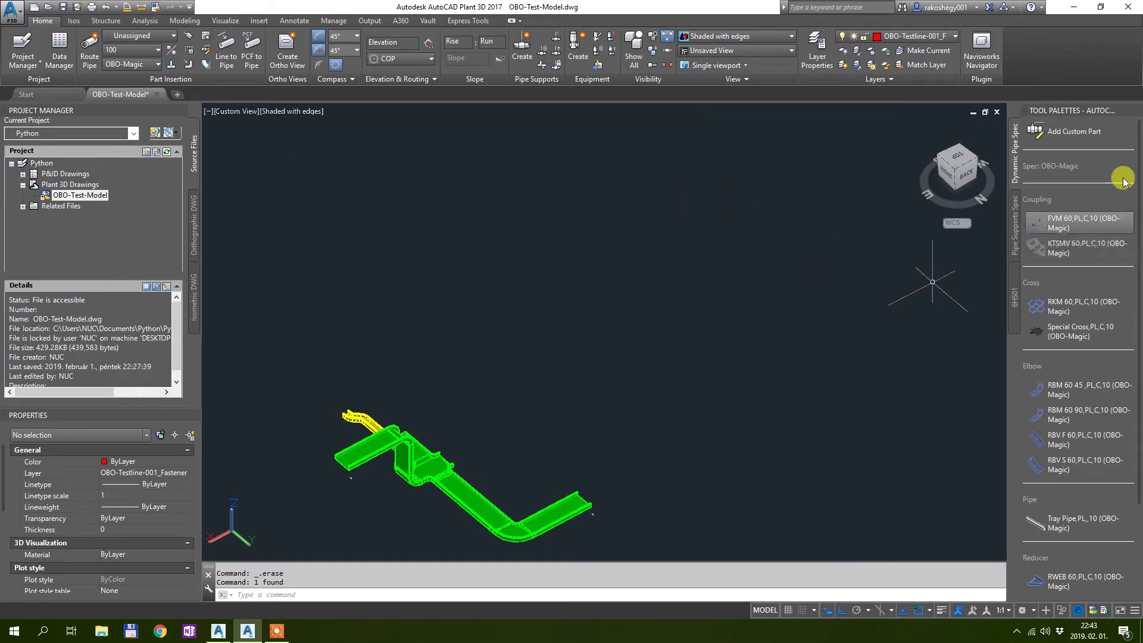
{"action": "left_click", "coordinate": [1079, 415]}
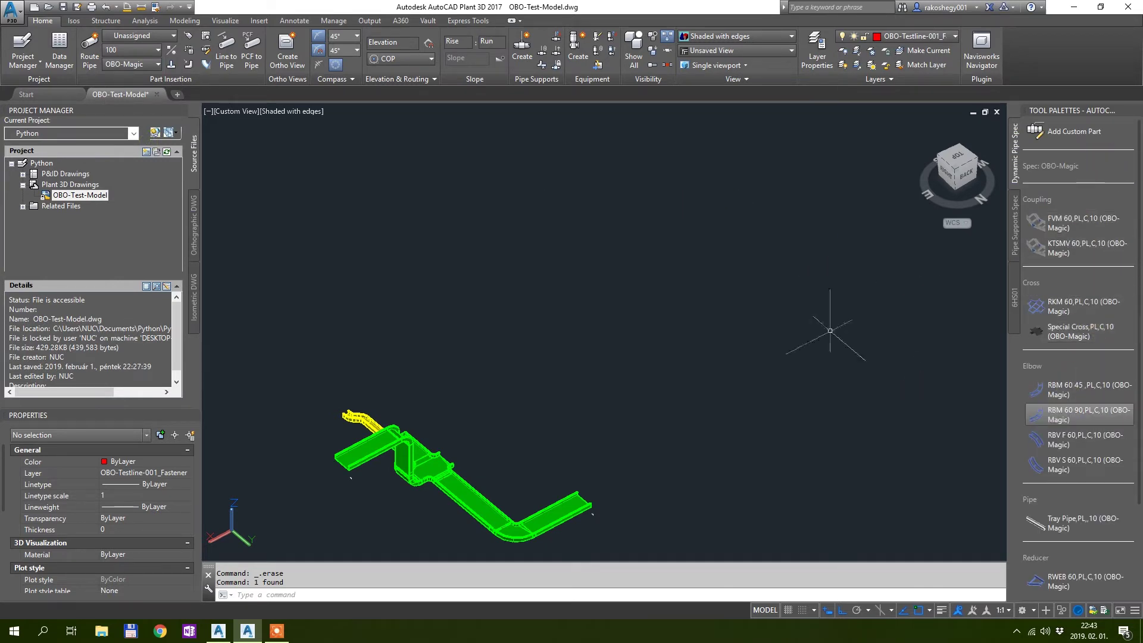
{"action": "middle_click_drag", "start_coordinate": [610, 314], "coordinate": [607, 361], "text": "shift"}
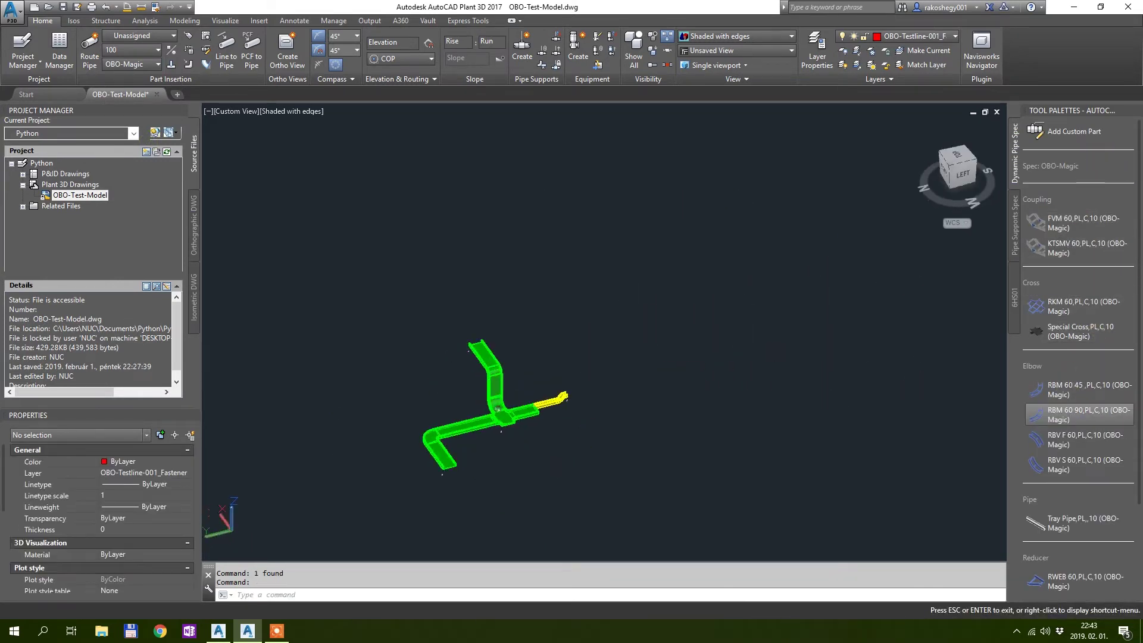
{"action": "left_click", "coordinate": [1038, 331]}
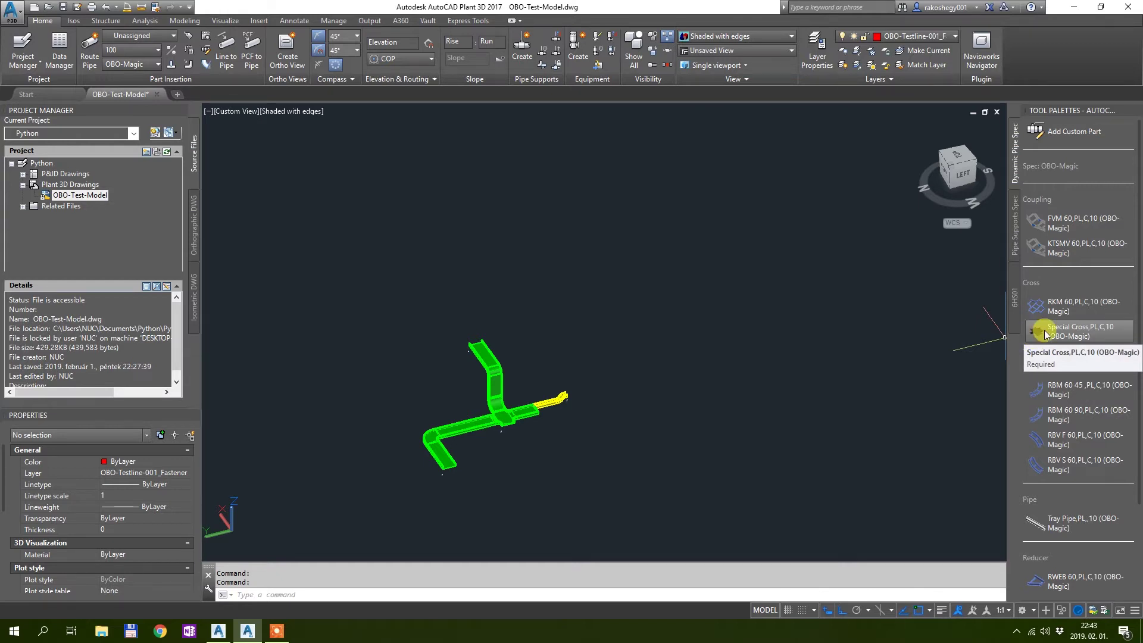
{"action": "left_click", "coordinate": [1070, 332]}
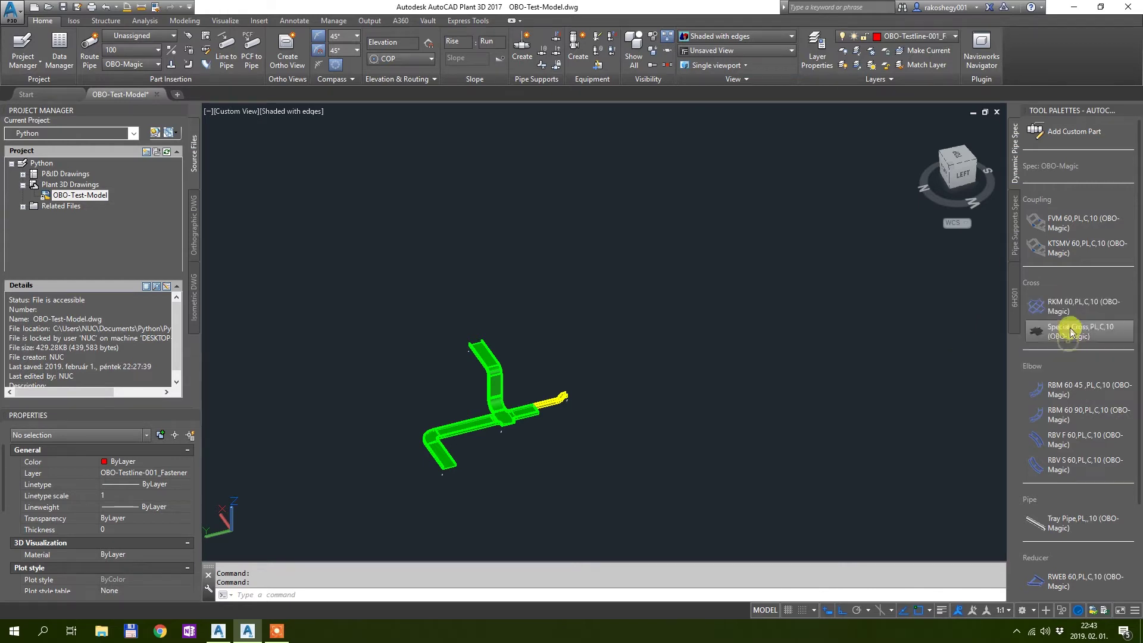
Place one Special Cross,PL,C,10 fitting at a picked point with a chosen rotation
{"action": "scroll", "coordinate": [651, 319], "scroll_direction": "up", "scroll_amount": 3}
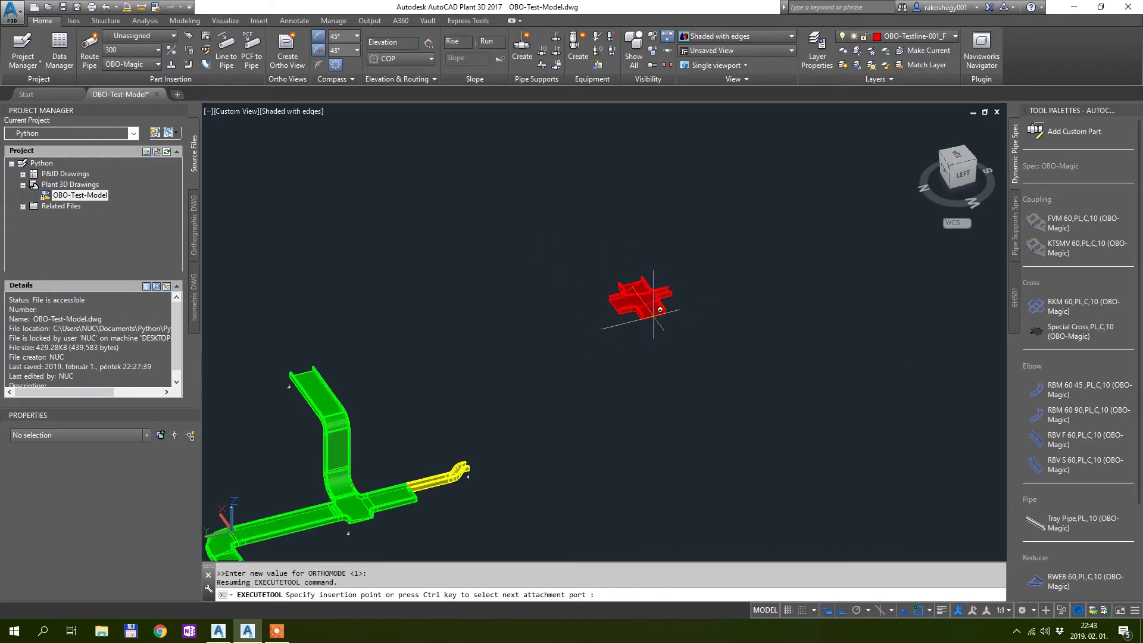
{"action": "middle_click_drag", "start_coordinate": [660, 309], "coordinate": [648, 334], "text": "shift"}
{"action": "left_click", "coordinate": [704, 352]}
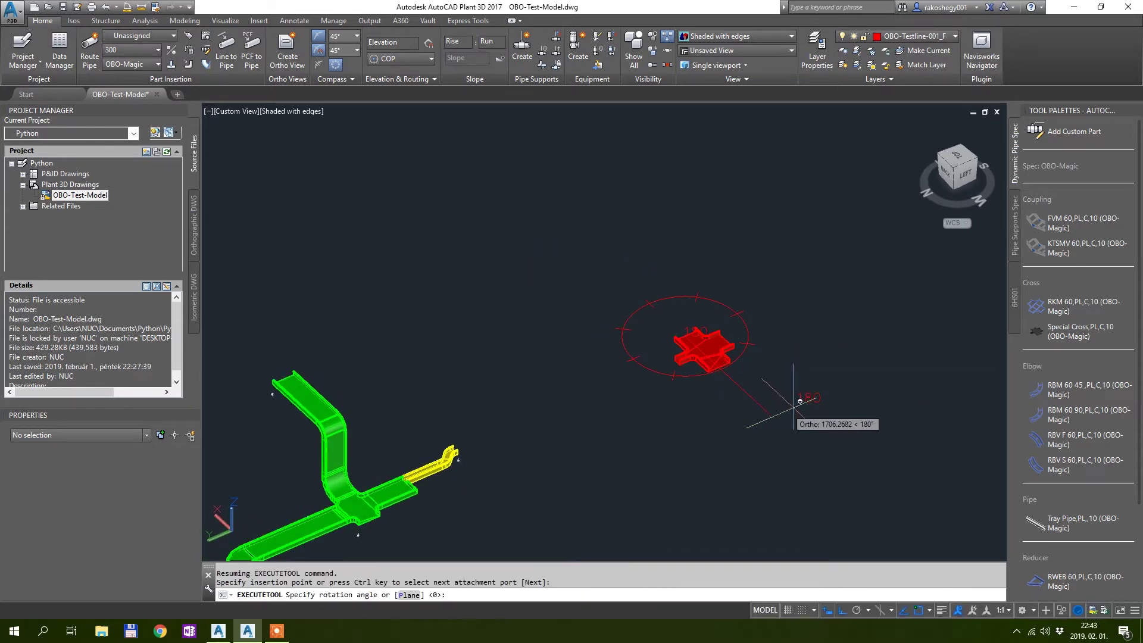
{"action": "left_click", "coordinate": [560, 245]}
{"action": "scroll", "coordinate": [833, 169], "scroll_direction": "up", "scroll_amount": 5}
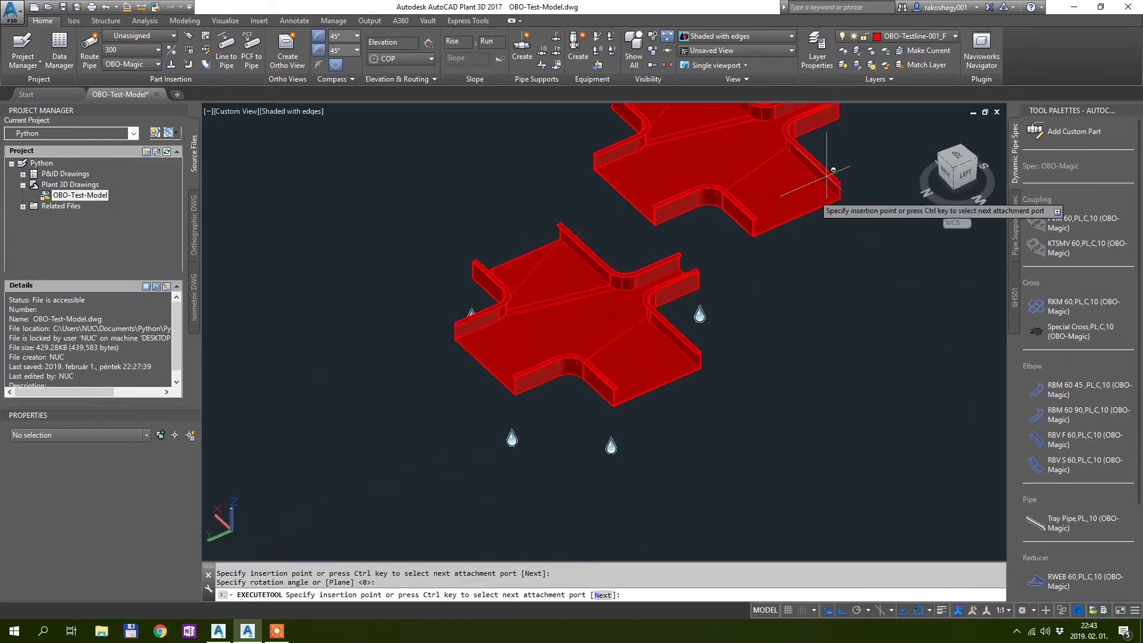
{"action": "key", "text": "Escape"}
{"action": "scroll", "coordinate": [678, 376], "scroll_direction": "down", "scroll_amount": 5}
{"action": "scroll", "coordinate": [678, 375], "scroll_direction": "up", "scroll_amount": 1}
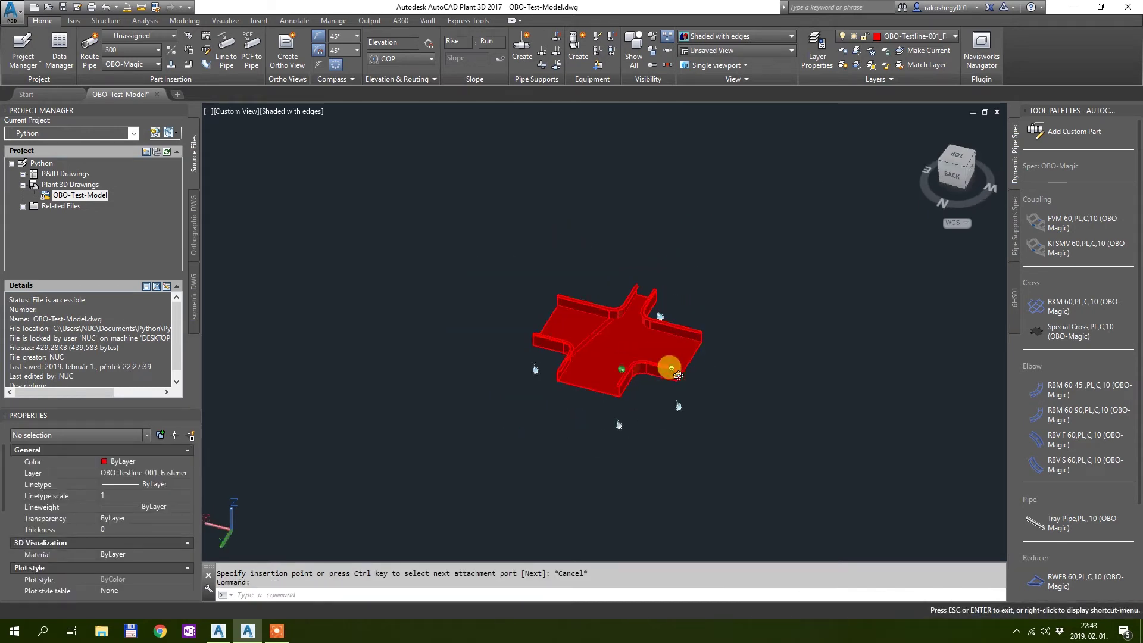
{"action": "middle_click_drag", "start_coordinate": [678, 375], "coordinate": [593, 364], "text": "shift"}
{"action": "scroll", "coordinate": [621, 288], "scroll_direction": "up", "scroll_amount": 4}
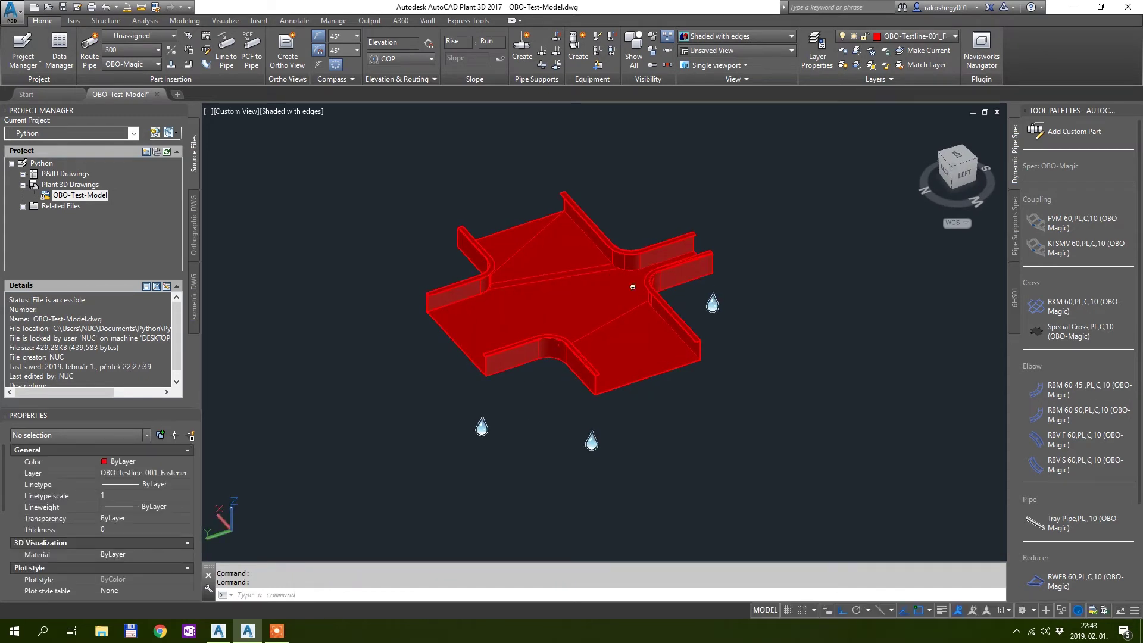
Attach straight tray sections to two of the cross's ports, accepting the default rotation
{"action": "scroll", "coordinate": [1134, 476], "scroll_direction": "down", "scroll_amount": 2}
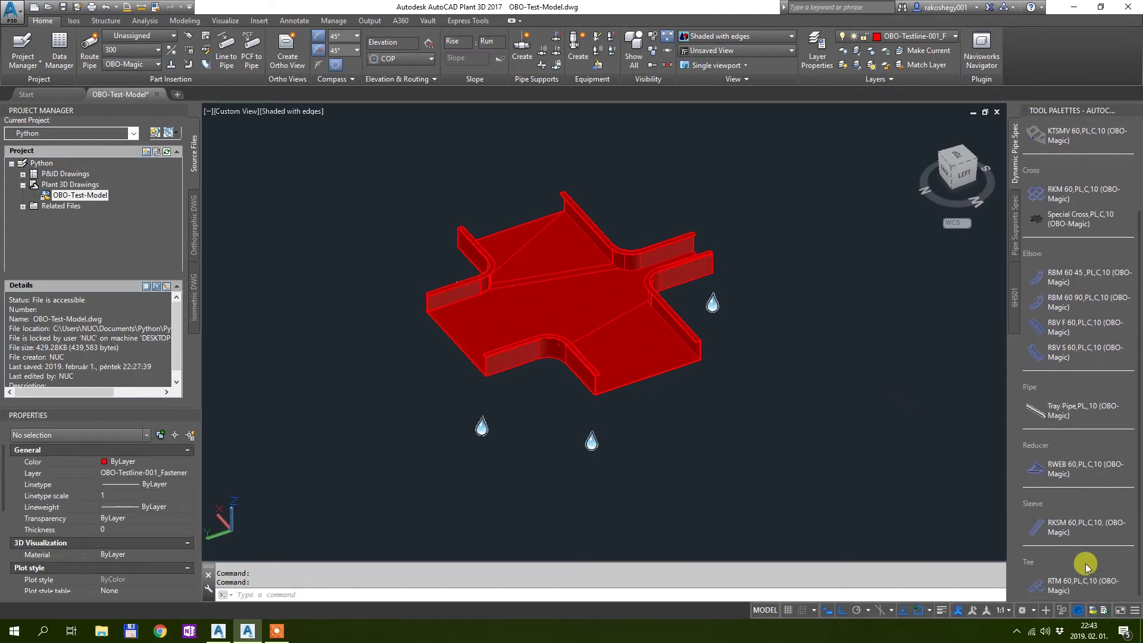
{"action": "left_click", "coordinate": [1036, 528]}
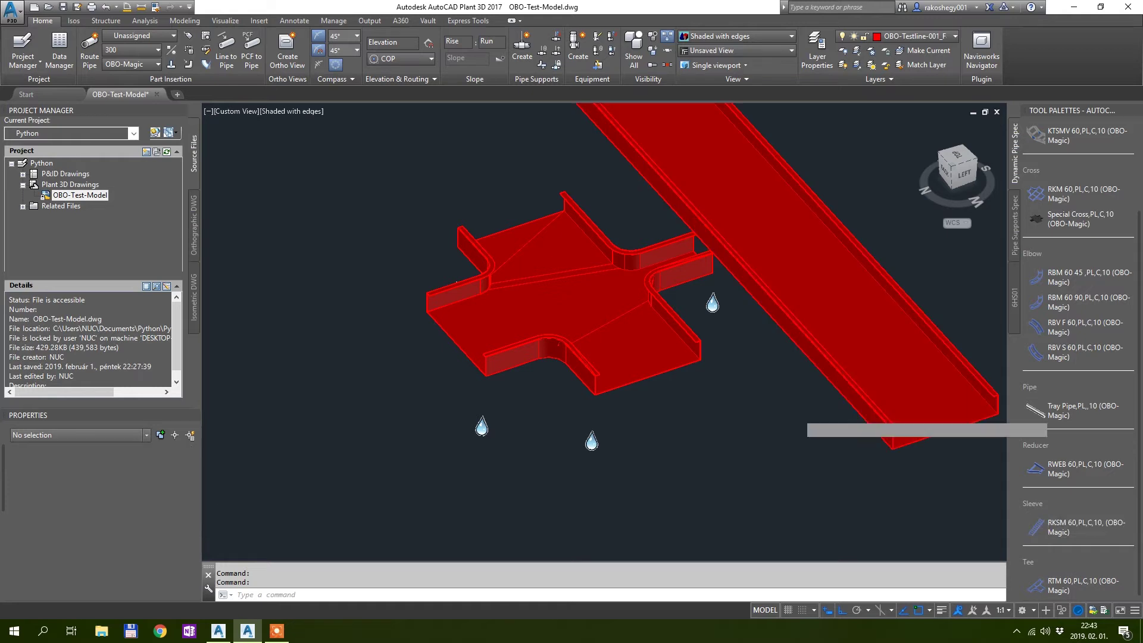
{"action": "scroll", "coordinate": [732, 357], "scroll_direction": "down", "scroll_amount": 5}
{"action": "scroll", "coordinate": [738, 334], "scroll_direction": "up", "scroll_amount": 7}
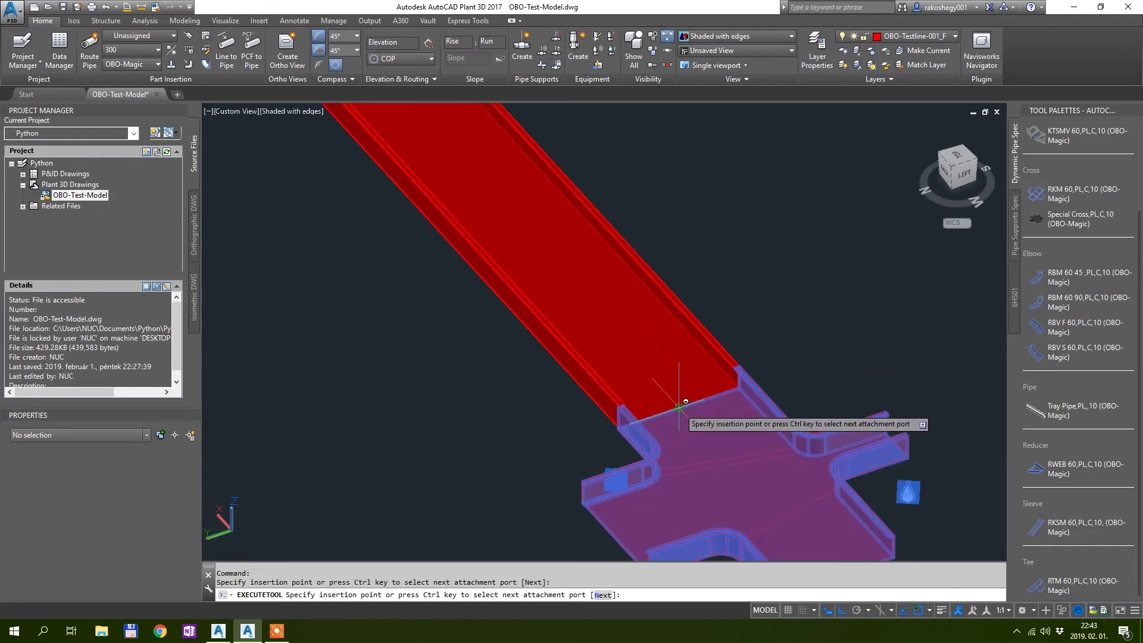
{"action": "left_click", "coordinate": [680, 408]}
{"action": "key", "text": "Return"}
{"action": "scroll", "coordinate": [709, 191], "scroll_direction": "down", "scroll_amount": 3}
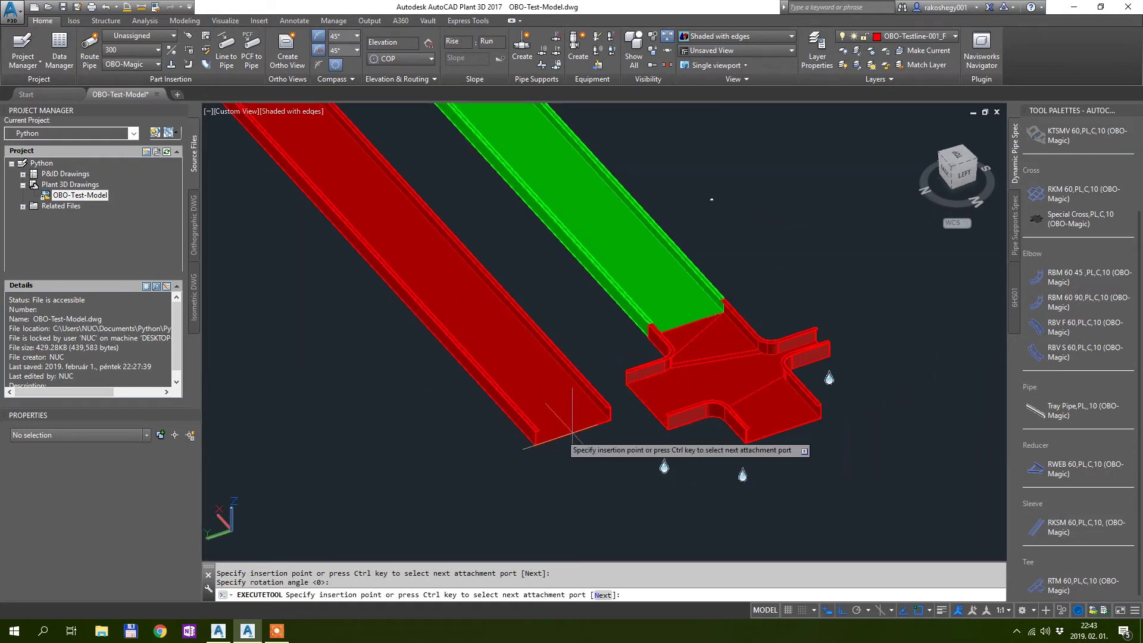
{"action": "left_click", "coordinate": [662, 403]}
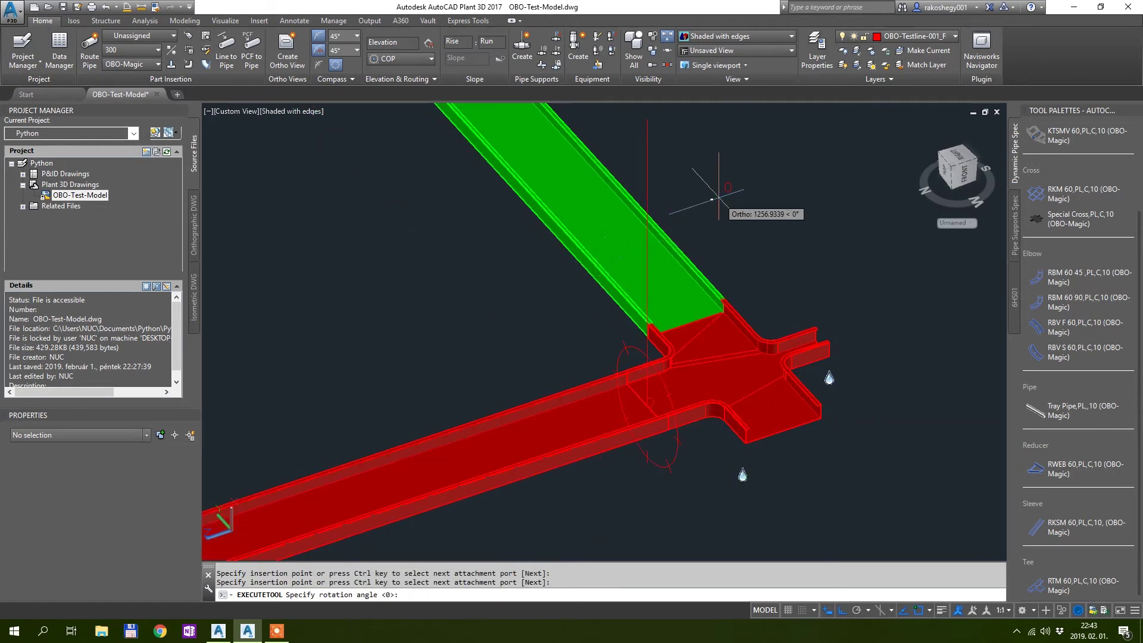
{"action": "key", "text": "Return"}
Connect a straight tray to another open cross port and end the tray insertion
{"action": "middle_click_drag", "start_coordinate": [720, 188], "coordinate": [822, 443], "text": "shift"}
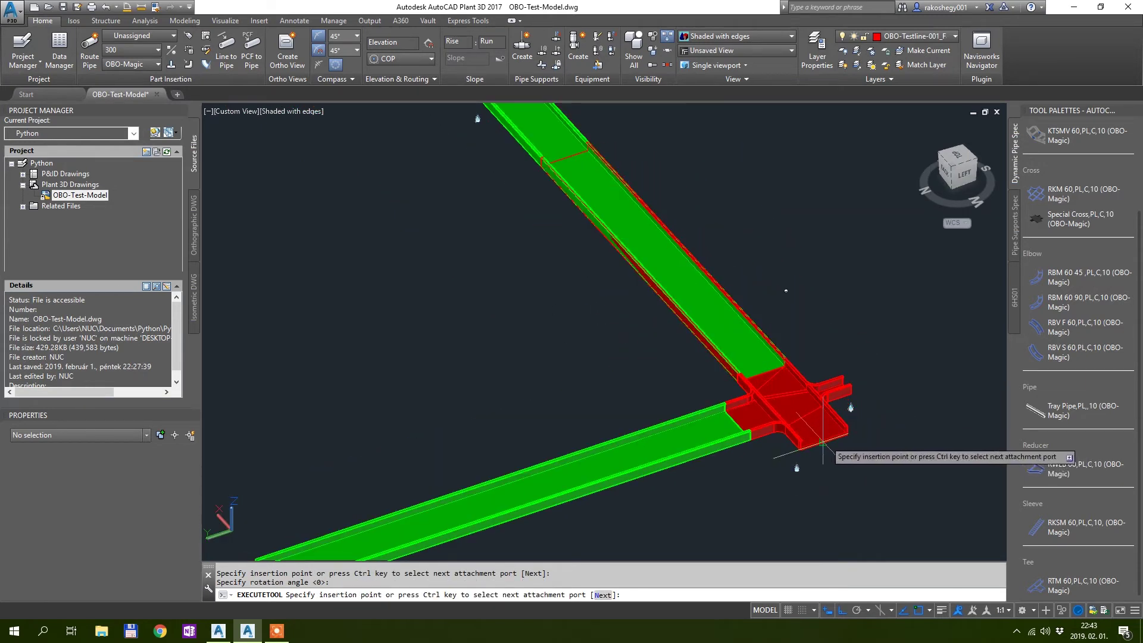
{"action": "scroll", "coordinate": [823, 444], "scroll_direction": "down", "scroll_amount": 3}
{"action": "scroll", "coordinate": [833, 453], "scroll_direction": "up", "scroll_amount": 4}
{"action": "left_click", "coordinate": [792, 458]}
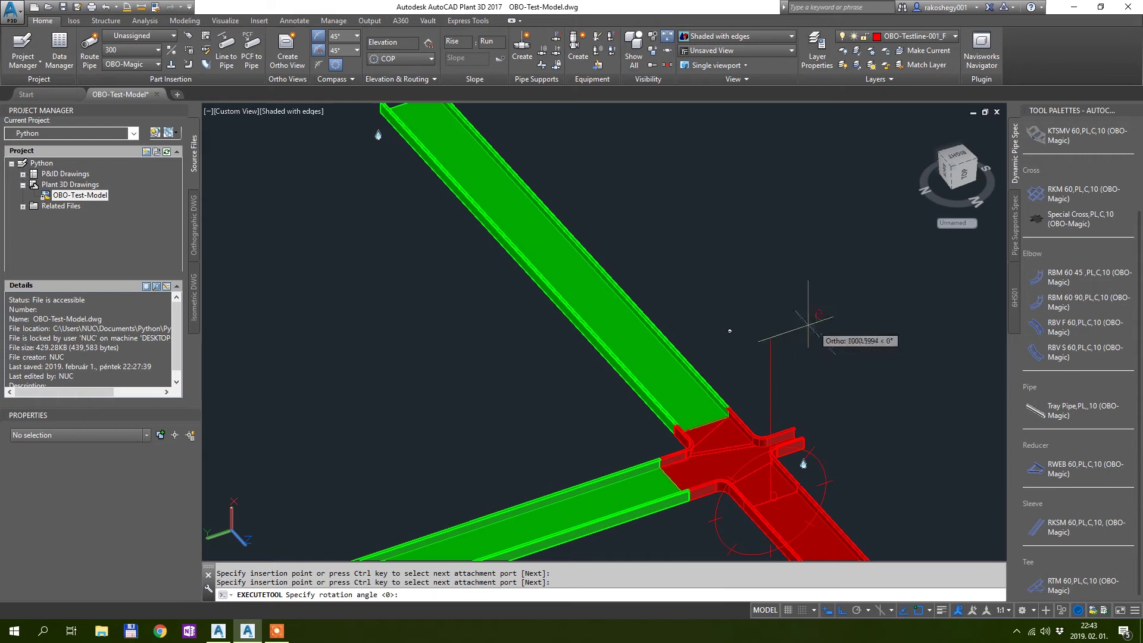
{"action": "middle_click_drag", "start_coordinate": [730, 331], "coordinate": [708, 215], "text": "shift"}
{"action": "scroll", "coordinate": [756, 435], "scroll_direction": "down", "scroll_amount": 5}
{"action": "key", "text": "Escape"}
{"action": "scroll", "coordinate": [734, 377], "scroll_direction": "down", "scroll_amount": 4}
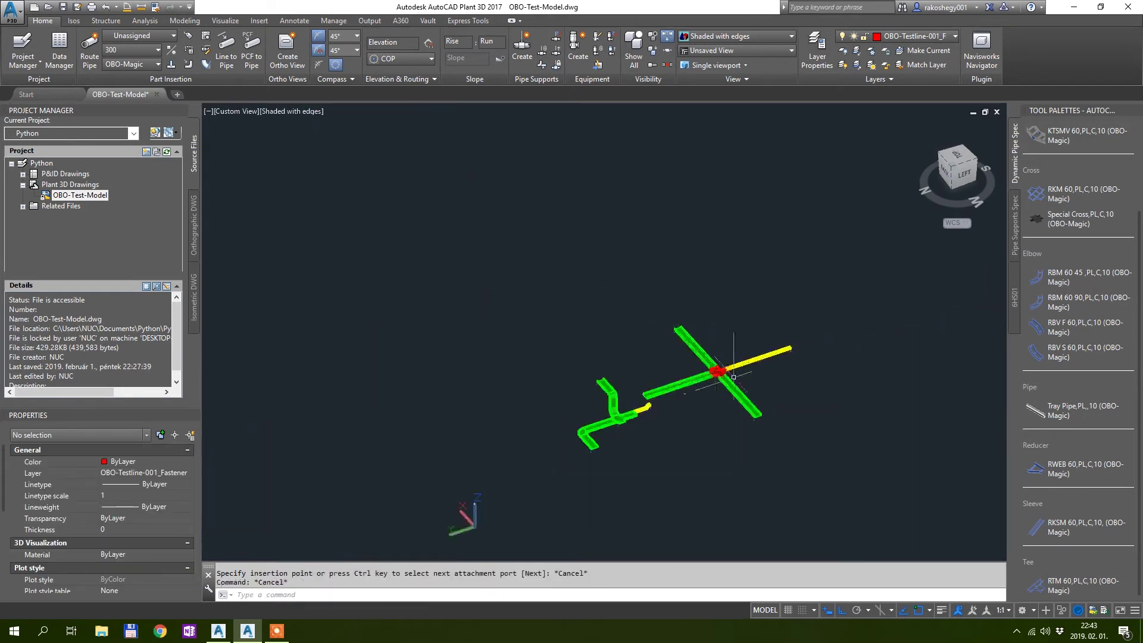
{"action": "mouse_move", "coordinate": [734, 377]}
{"action": "middle_mouse_down", "text": "shift"}
{"action": "mouse_move", "coordinate": [650, 401]}
{"action": "mouse_move", "coordinate": [727, 467]}
{"action": "mouse_move", "coordinate": [788, 388]}
{"action": "mouse_move", "coordinate": [725, 356]}
{"action": "middle_mouse_up", "text": "shift"}
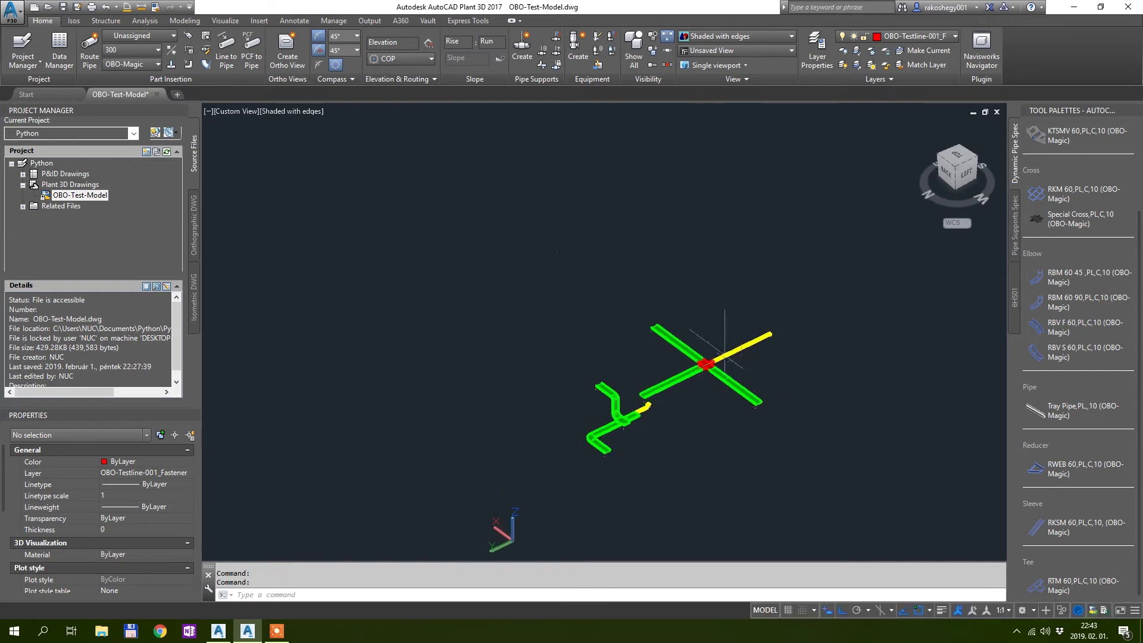
{"action": "scroll", "coordinate": [724, 357], "scroll_direction": "up", "scroll_amount": 4}
{"action": "scroll", "coordinate": [722, 330], "scroll_direction": "down", "scroll_amount": 2}
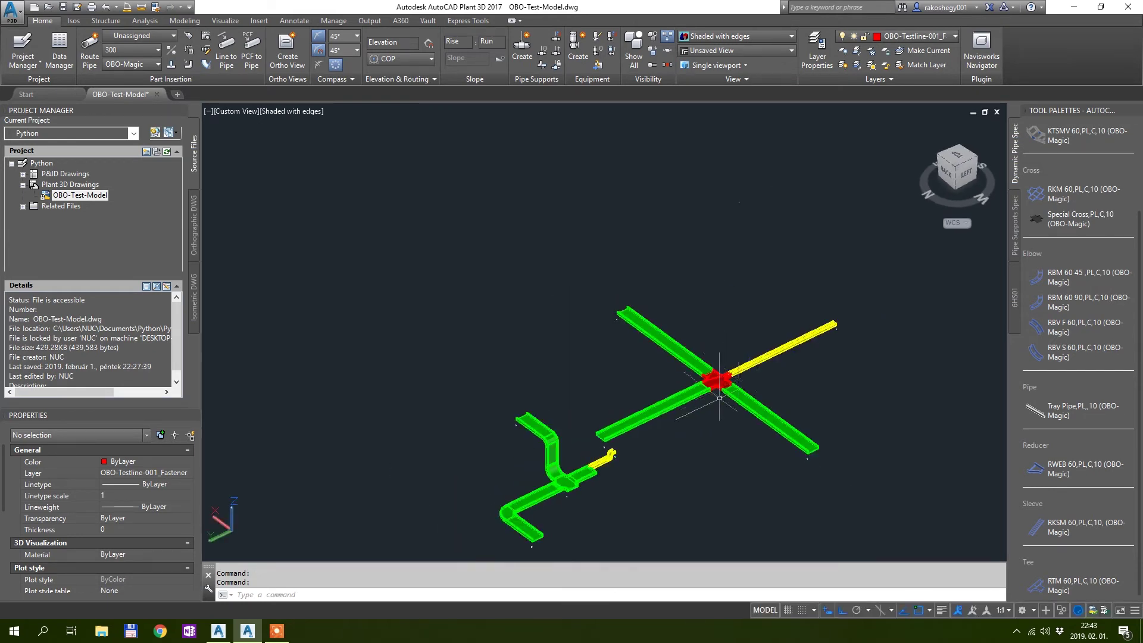
{"action": "scroll", "coordinate": [719, 398], "scroll_direction": "up", "scroll_amount": 3}
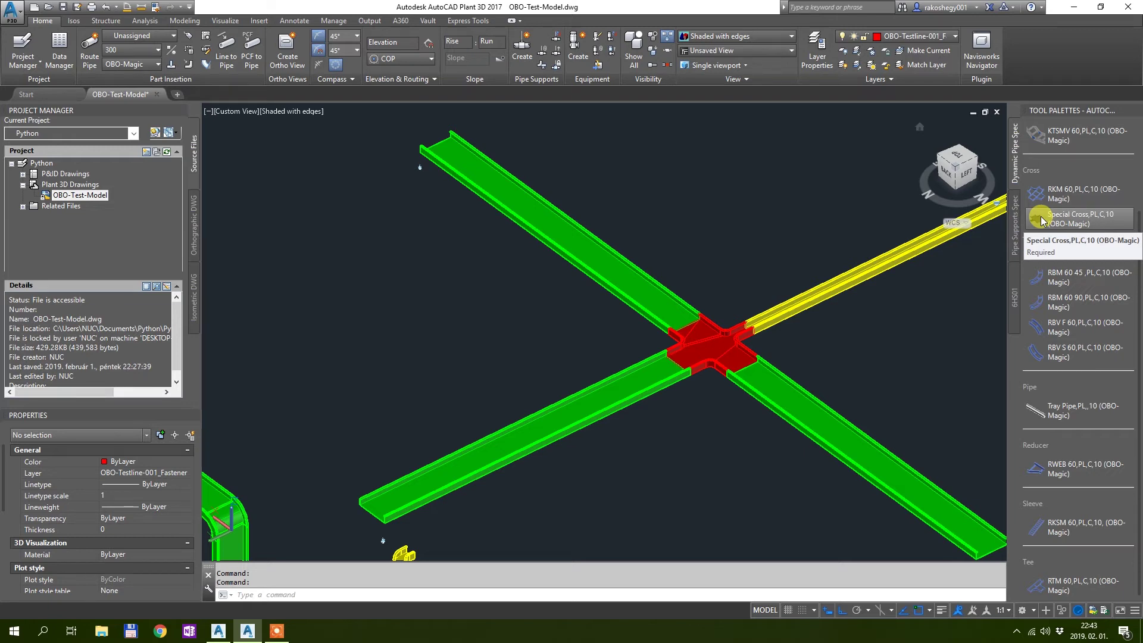
{"action": "scroll", "coordinate": [652, 443], "scroll_direction": "down", "scroll_amount": 3}
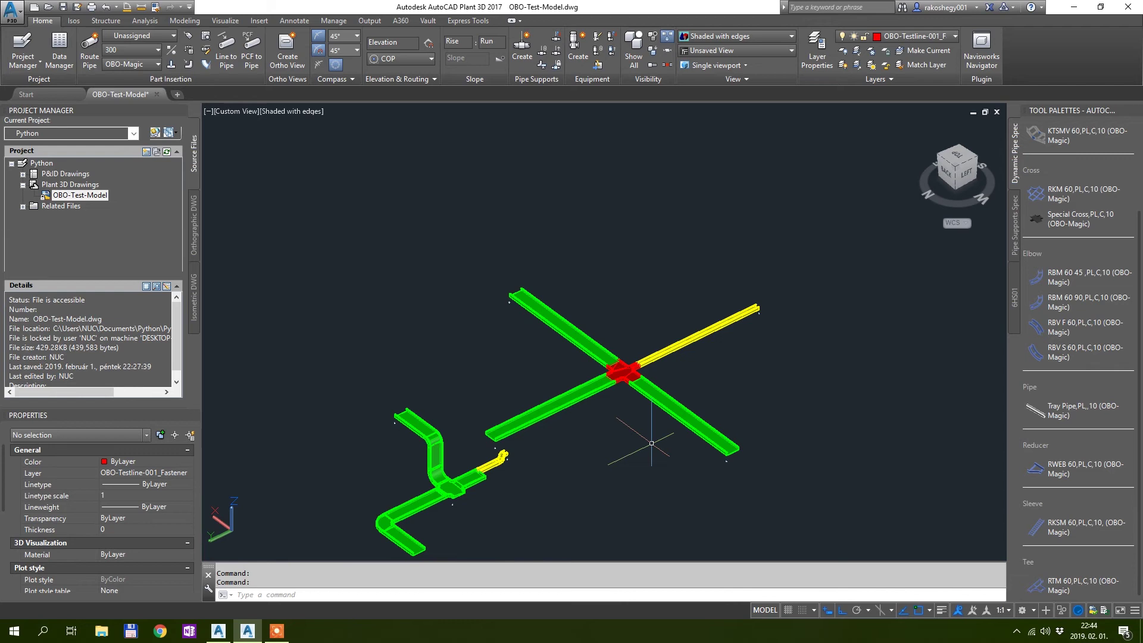
{"action": "scroll", "coordinate": [655, 404], "scroll_direction": "up", "scroll_amount": 5}
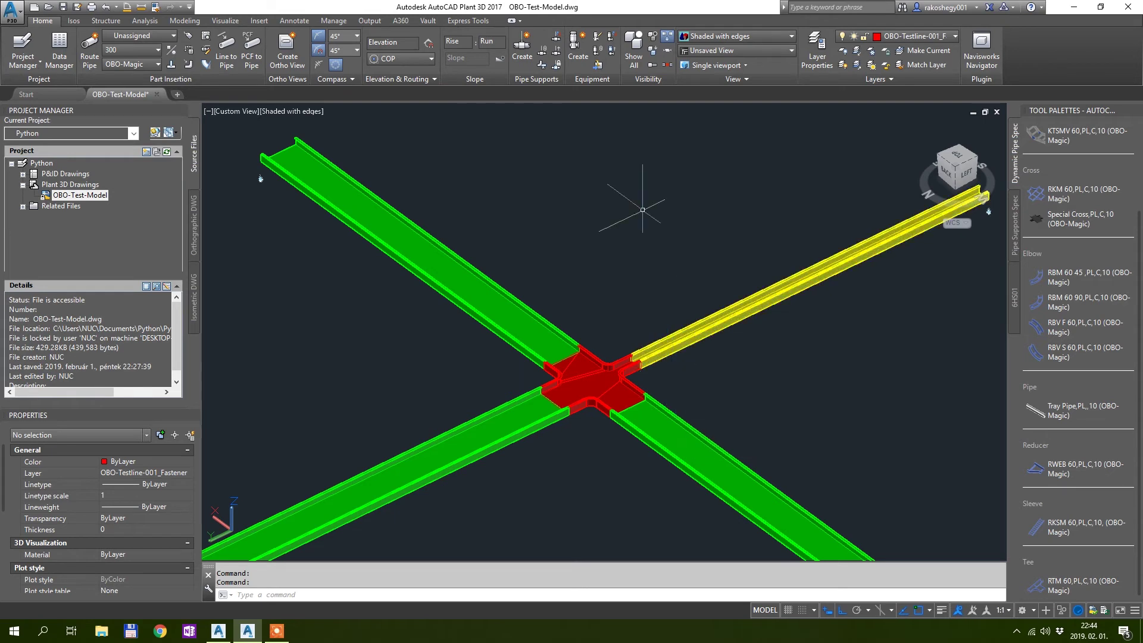
{"action": "scroll", "coordinate": [660, 264], "scroll_direction": "down", "scroll_amount": 3}
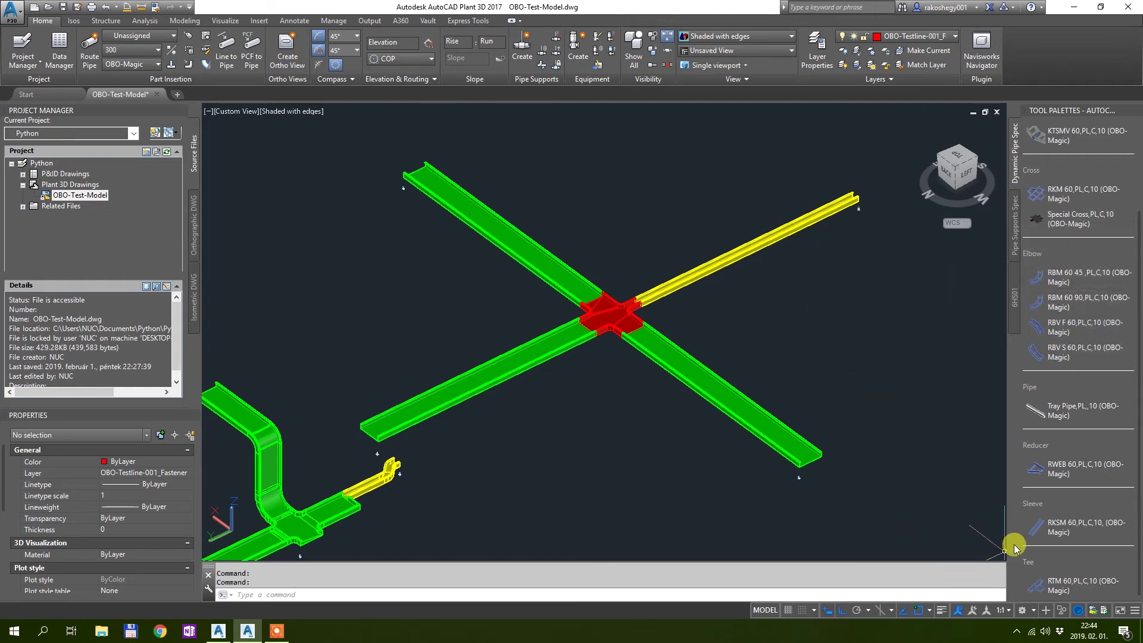
{"action": "left_click", "coordinate": [1039, 542]}
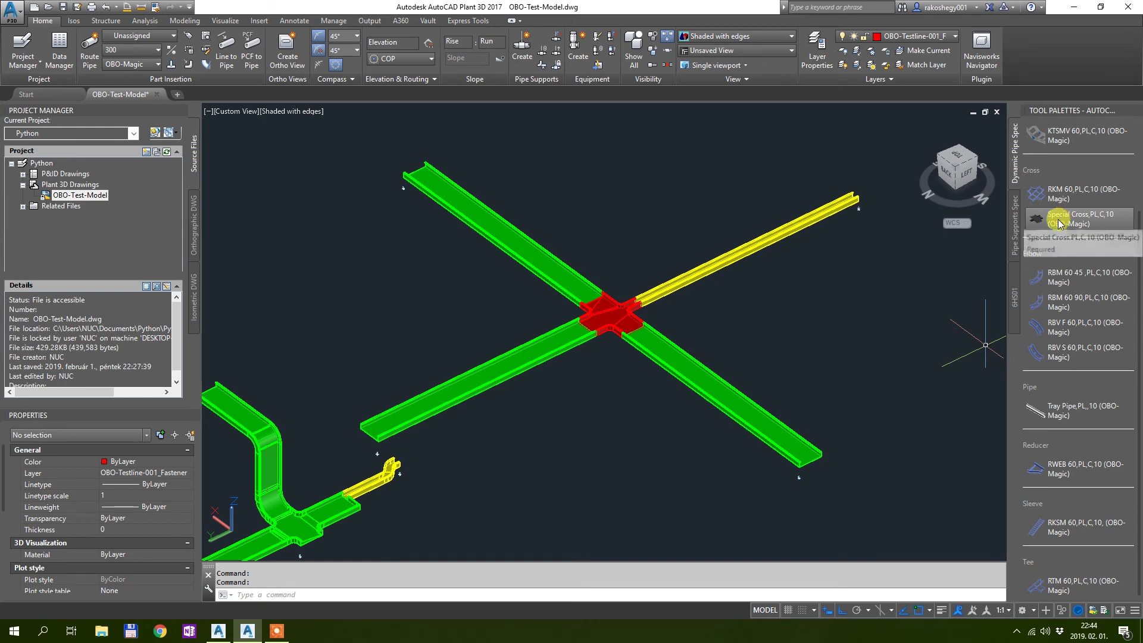
{"action": "left_click", "coordinate": [1033, 228]}
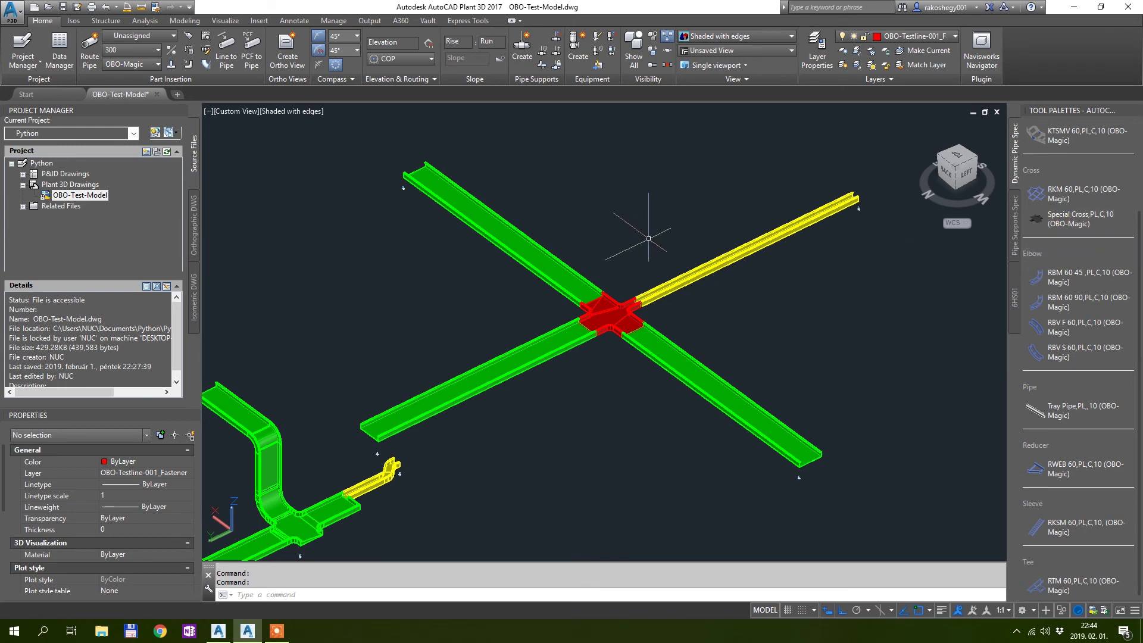